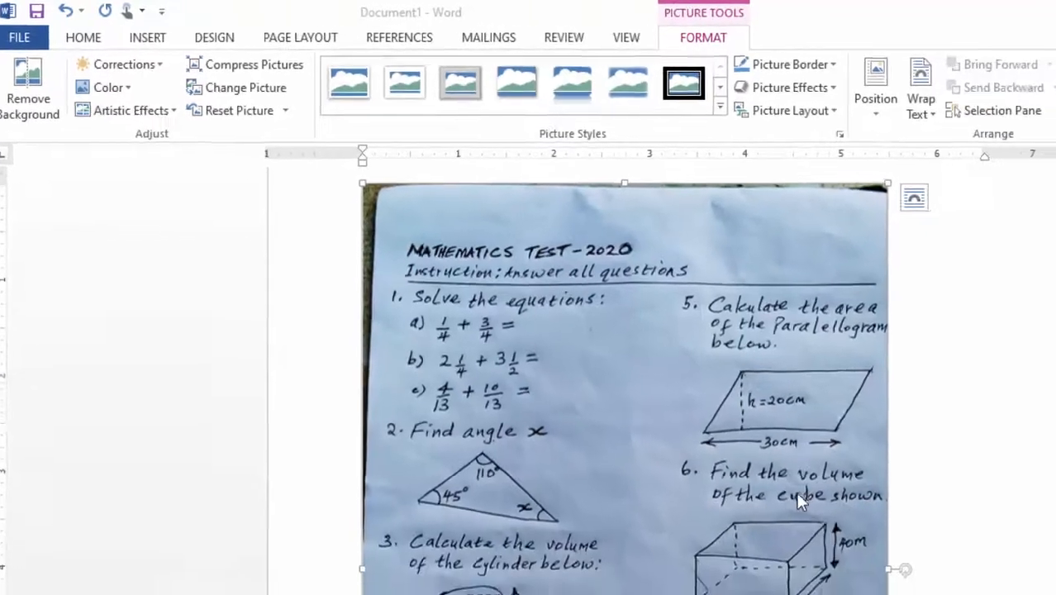
Step: Examine the handwritten mathematics test in the pasted picture, reading all eight questions and their diagrams
scroll(753, 486, down, 2)
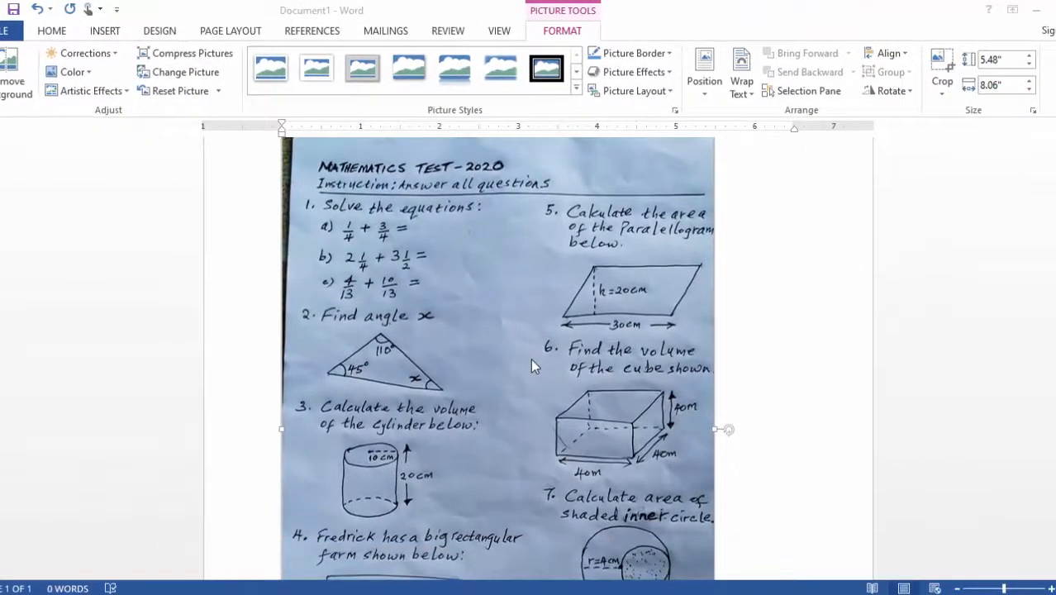
scroll(532, 364, down, 4)
scroll(532, 364, down, 2)
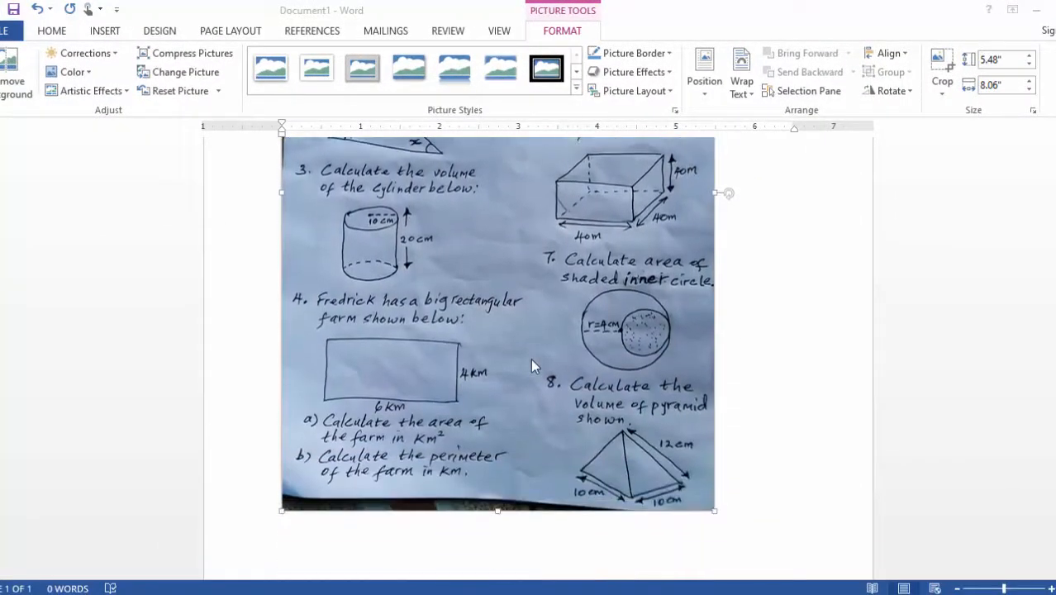
scroll(530, 359, up, 6)
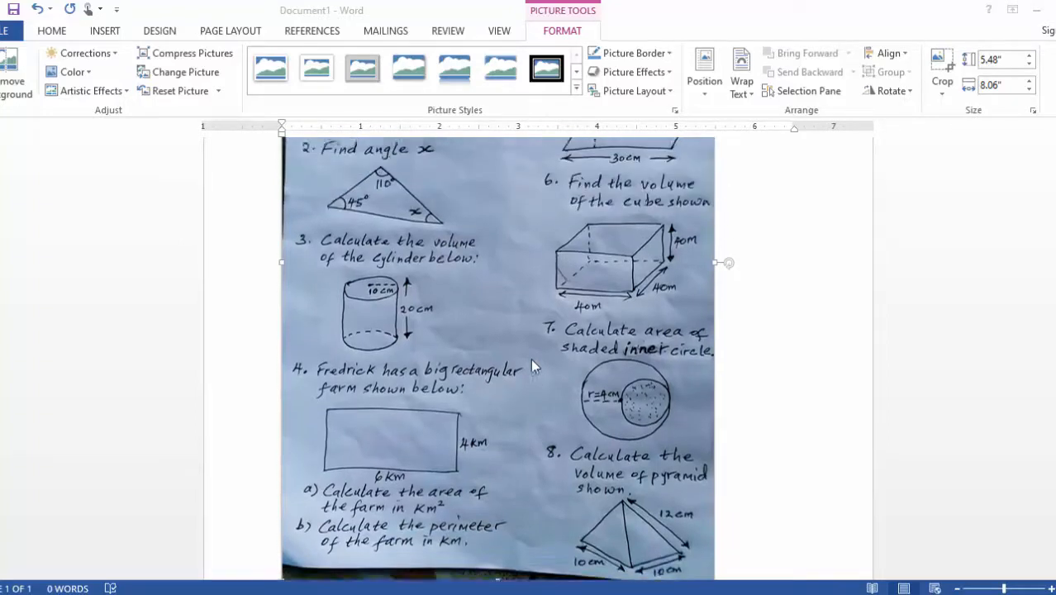
scroll(530, 366, up, 2)
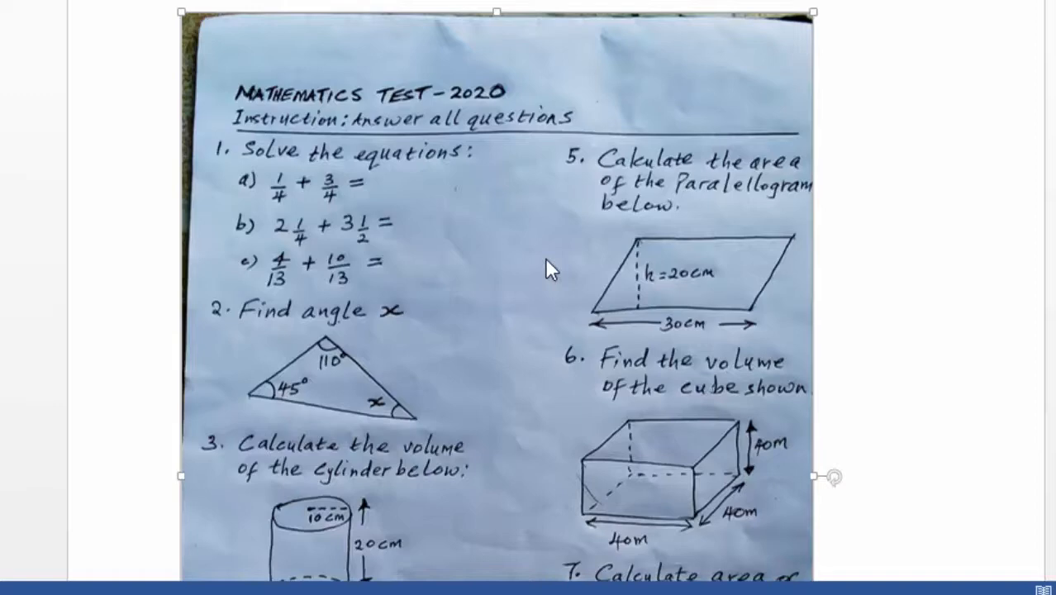
scroll(544, 257, down, 2)
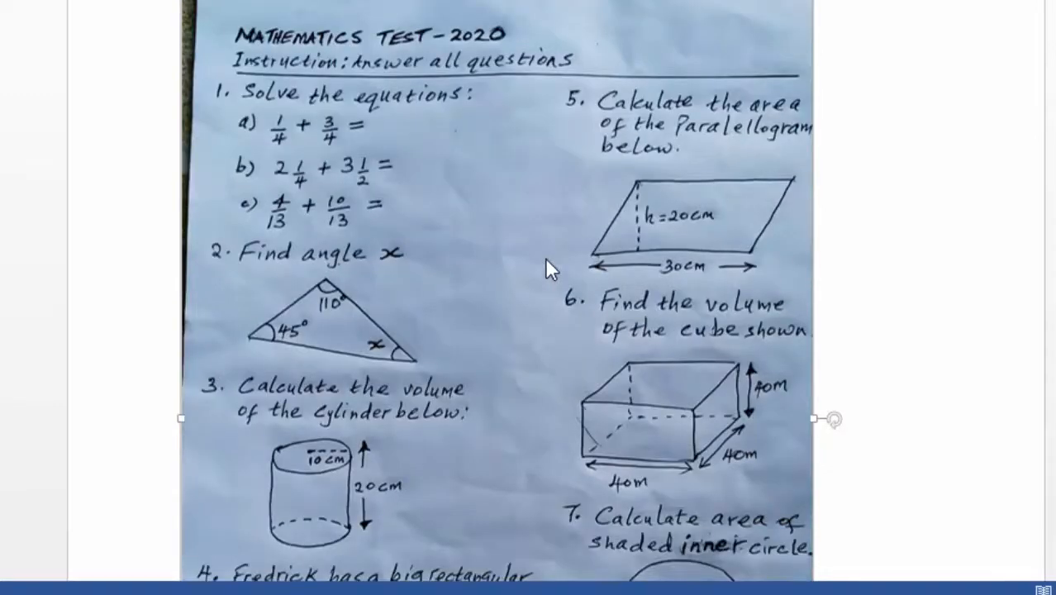
scroll(546, 261, down, 2)
scroll(546, 260, down, 2)
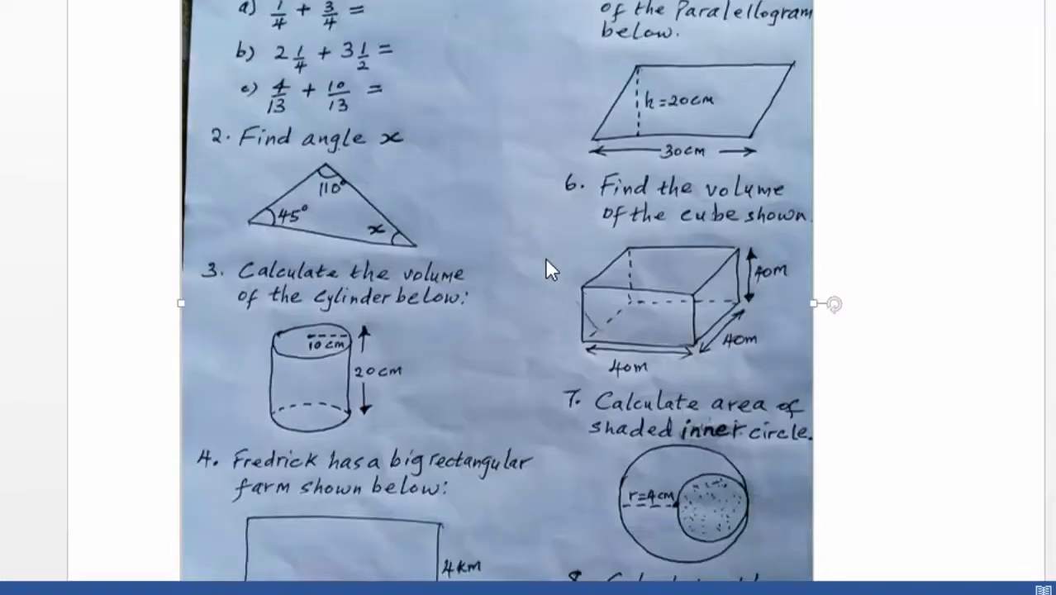
scroll(546, 260, down, 2)
scroll(546, 260, down, 2)
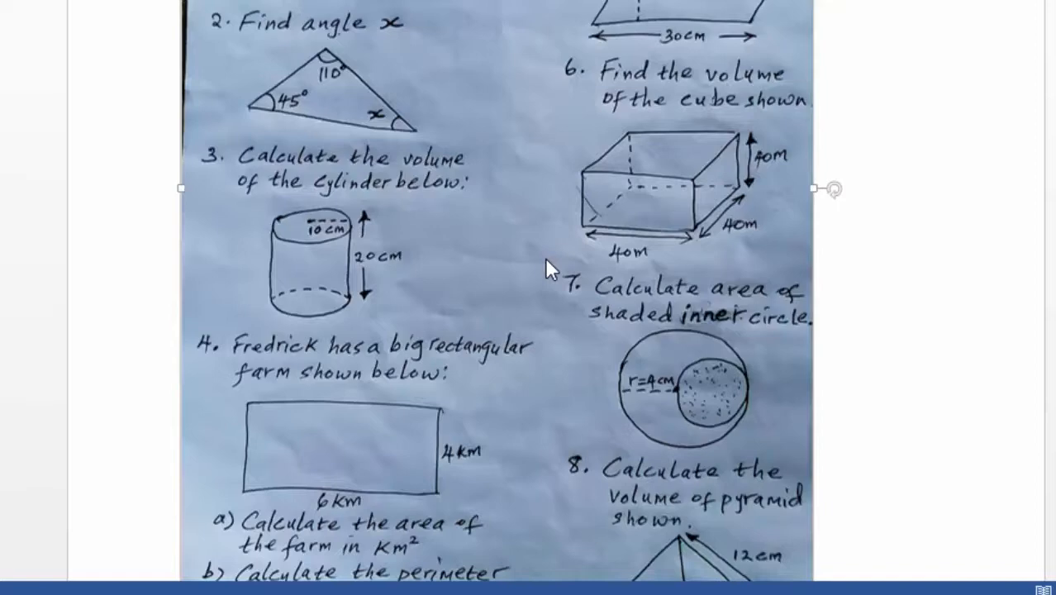
scroll(546, 261, down, 2)
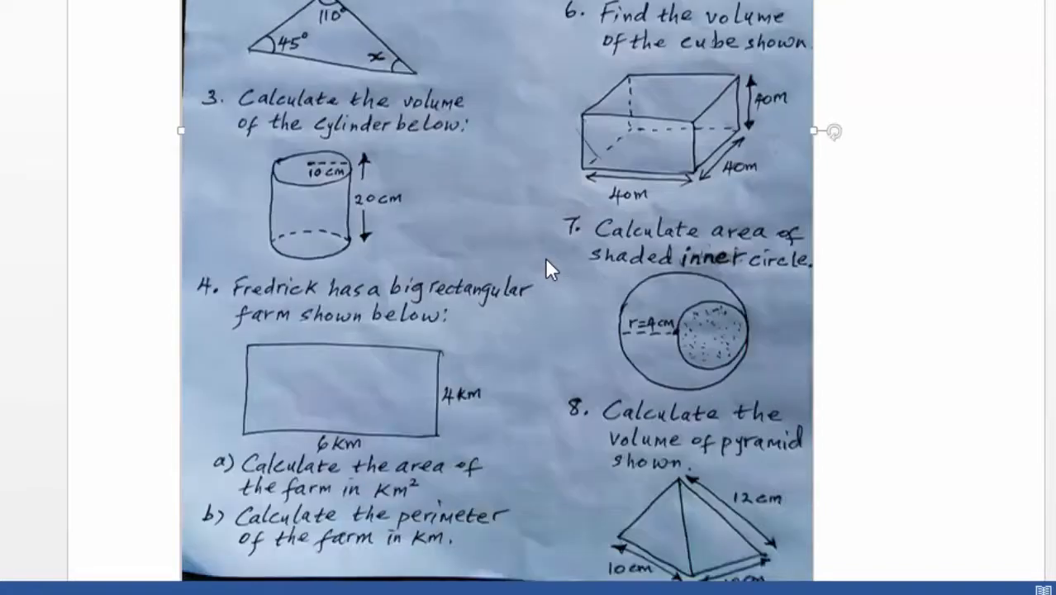
scroll(546, 261, down, 2)
scroll(546, 261, up, 2)
scroll(546, 263, up, 2)
scroll(546, 262, up, 3)
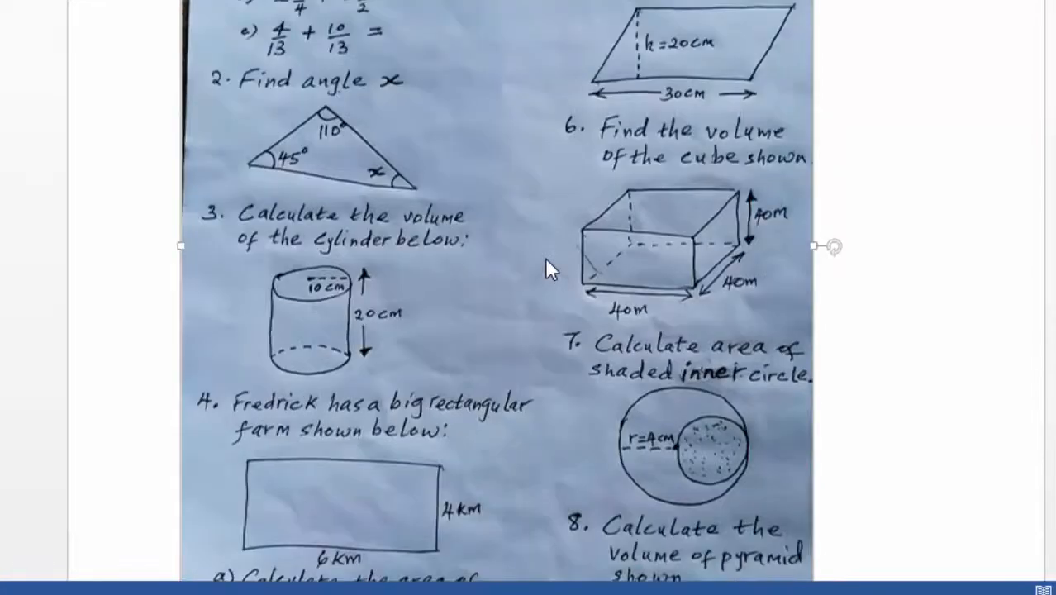
scroll(546, 263, up, 2)
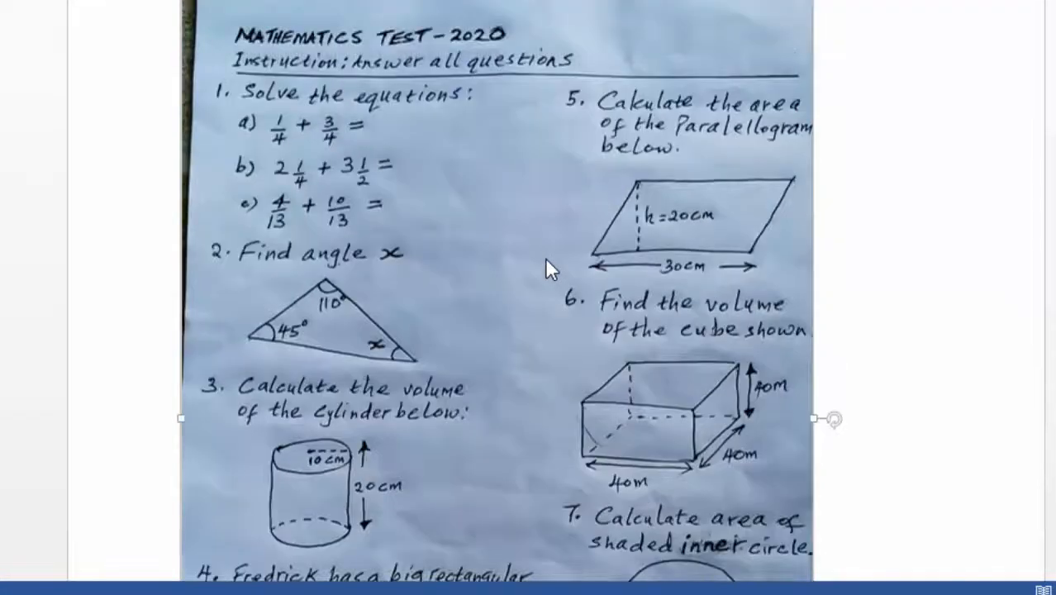
scroll(546, 263, down, 3)
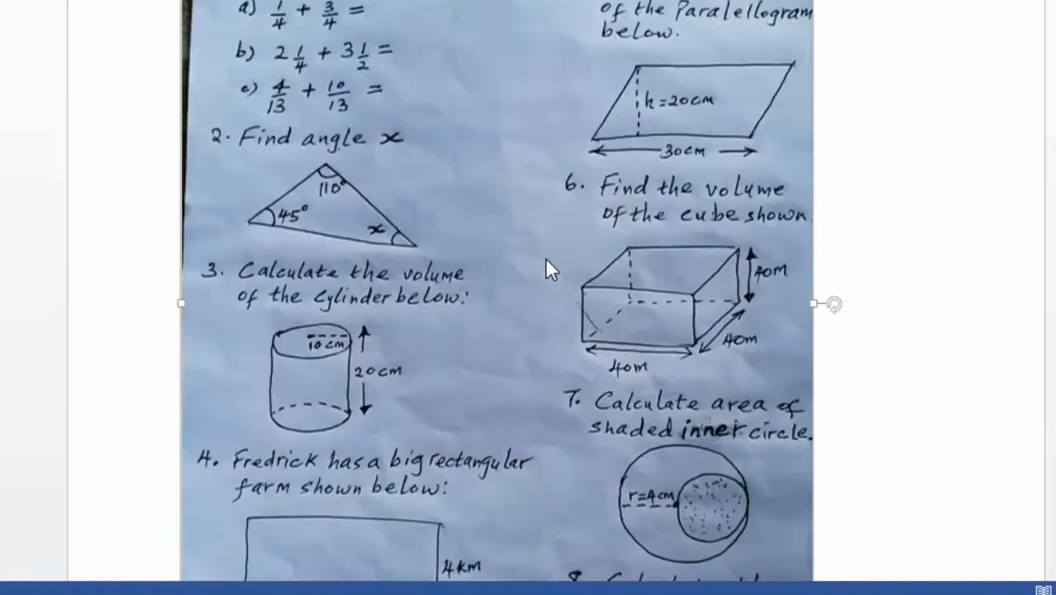
scroll(546, 263, up, 2)
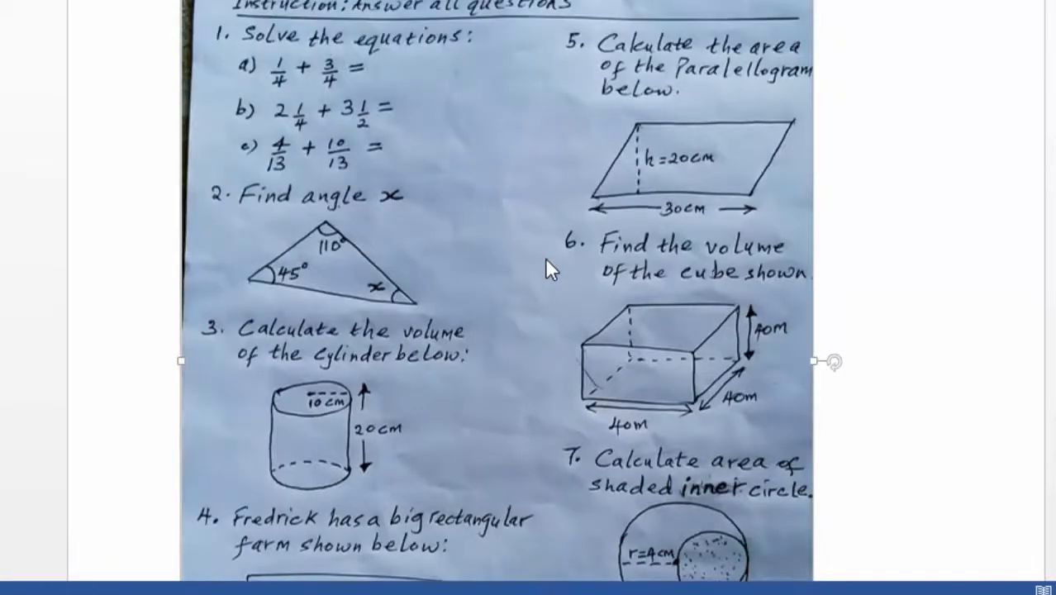
scroll(546, 262, up, 3)
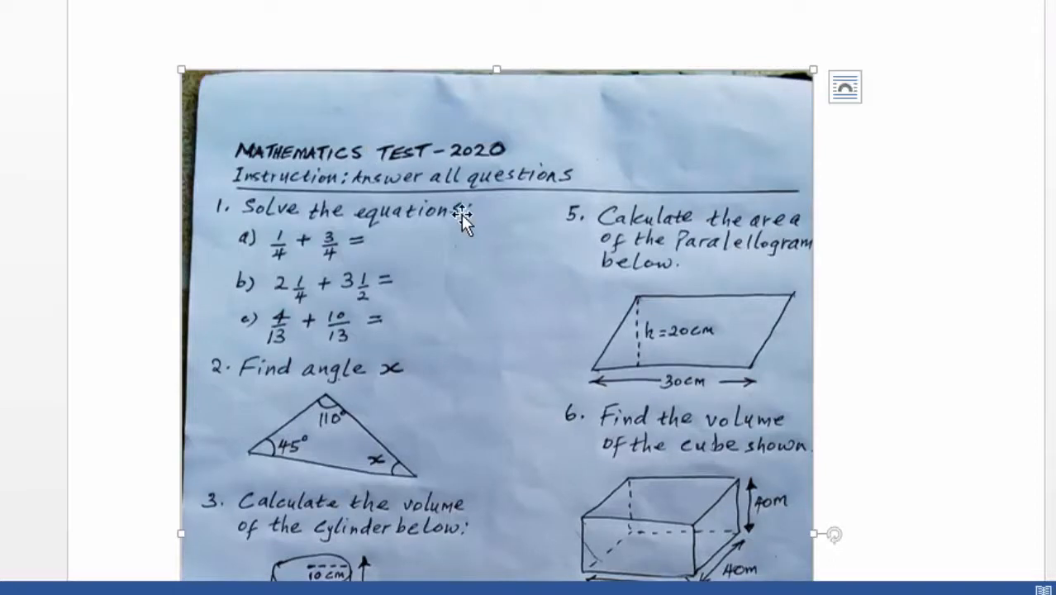
Step: Delete the picture of the handwritten test and apply the Narrow page margins of 0.5" on all sides
key(Delete)
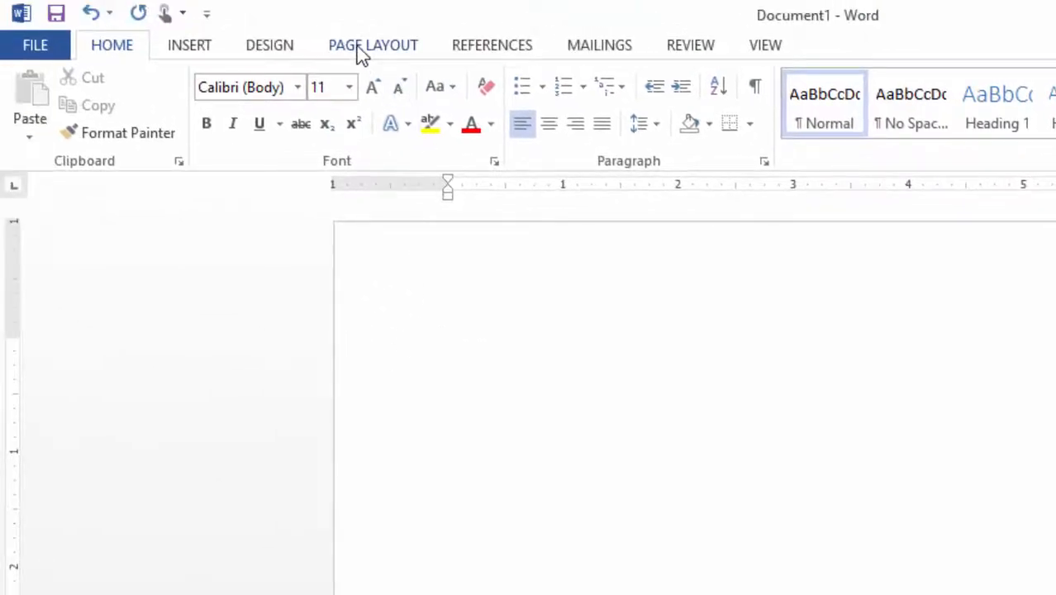
click(362, 50)
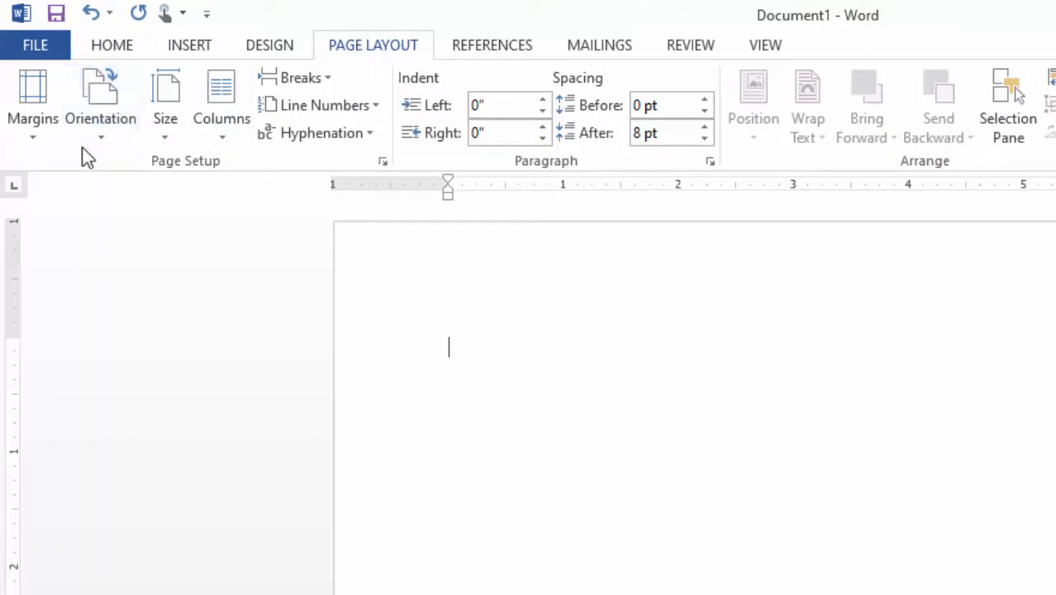
click(38, 131)
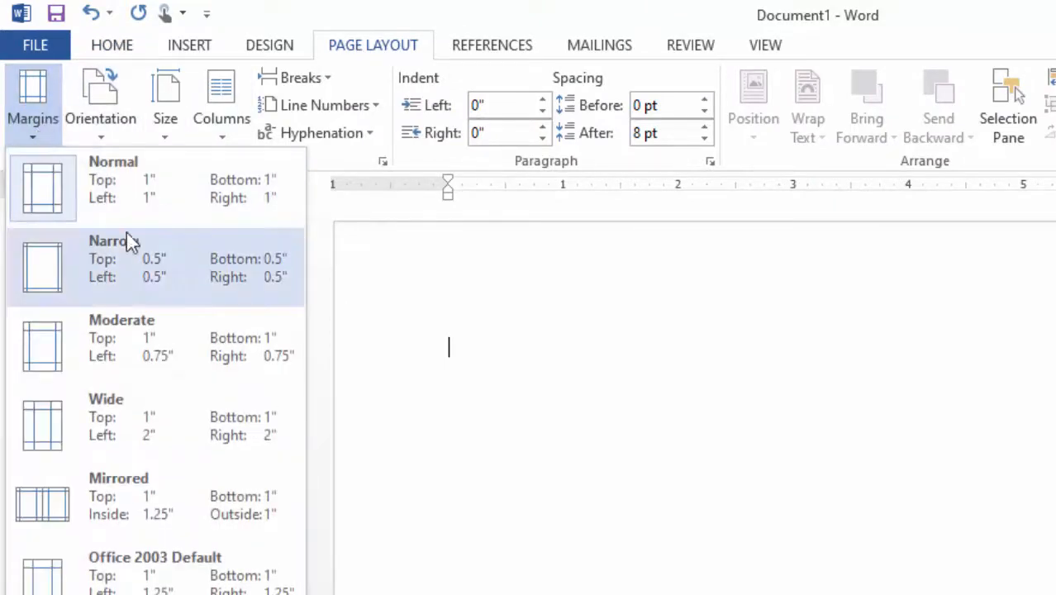
click(129, 273)
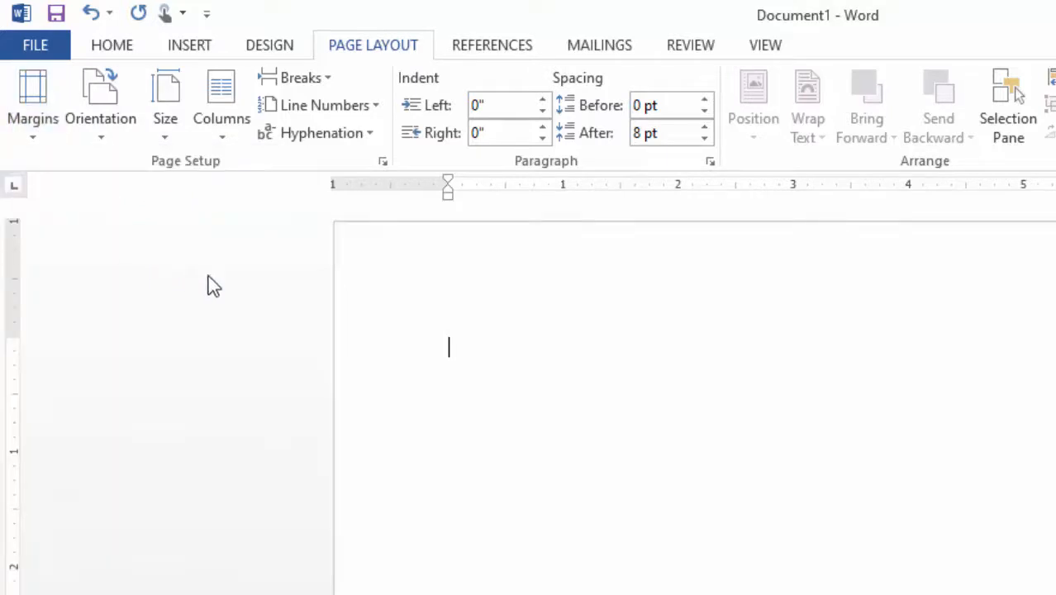
scroll(479, 374, down, 1)
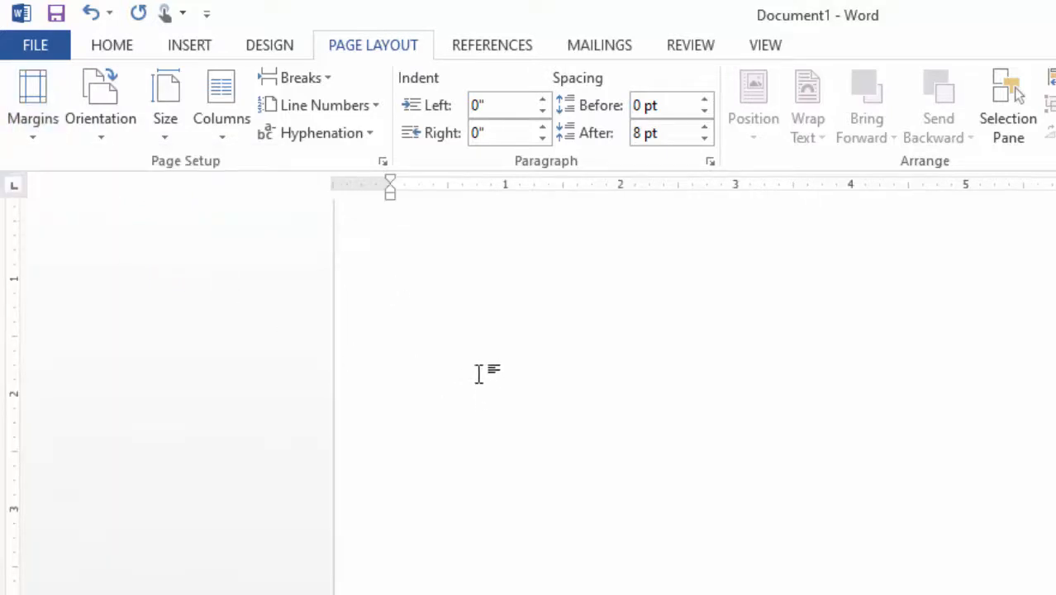
scroll(480, 373, up, 2)
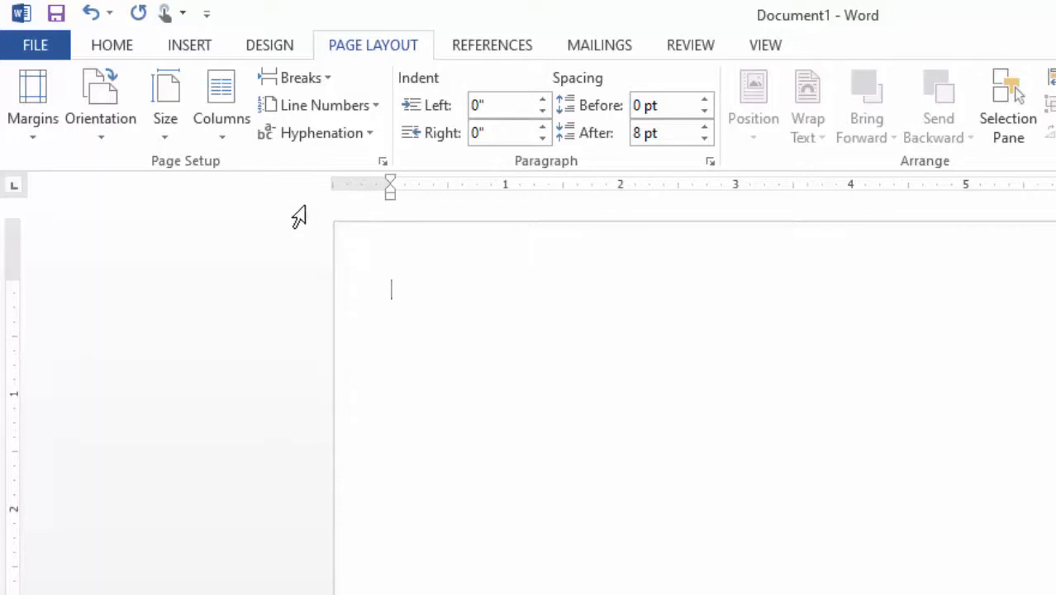
Step: Set the font to Arial at size 14 for the title line
click(109, 46)
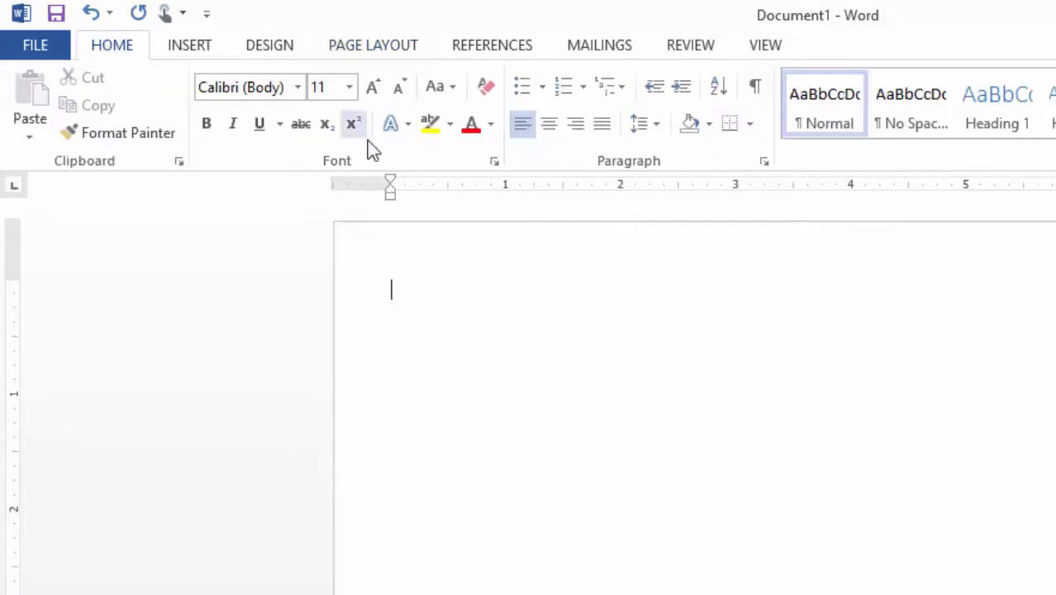
click(243, 86)
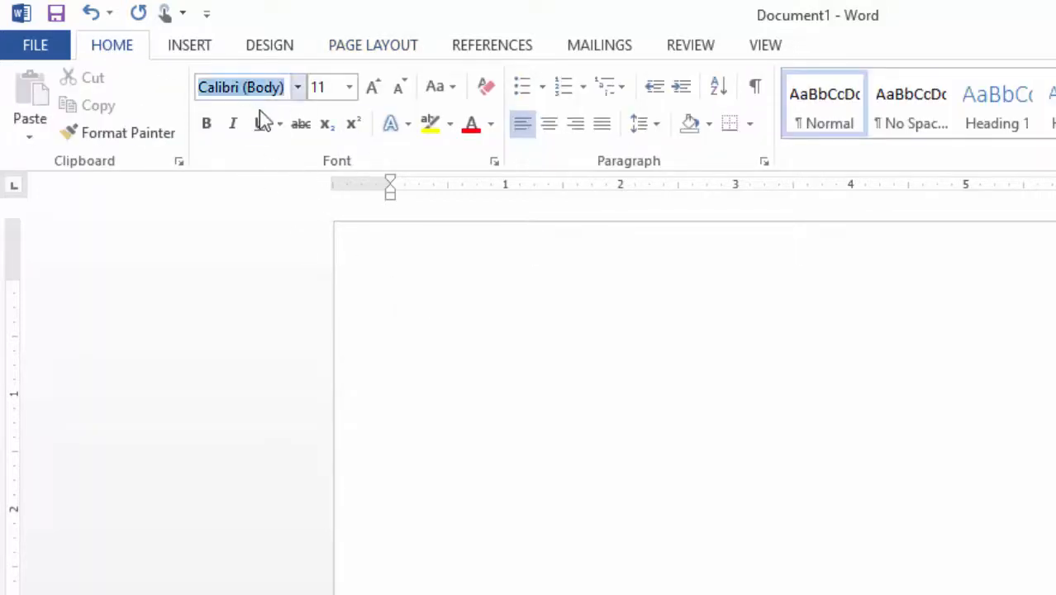
text(Arial)
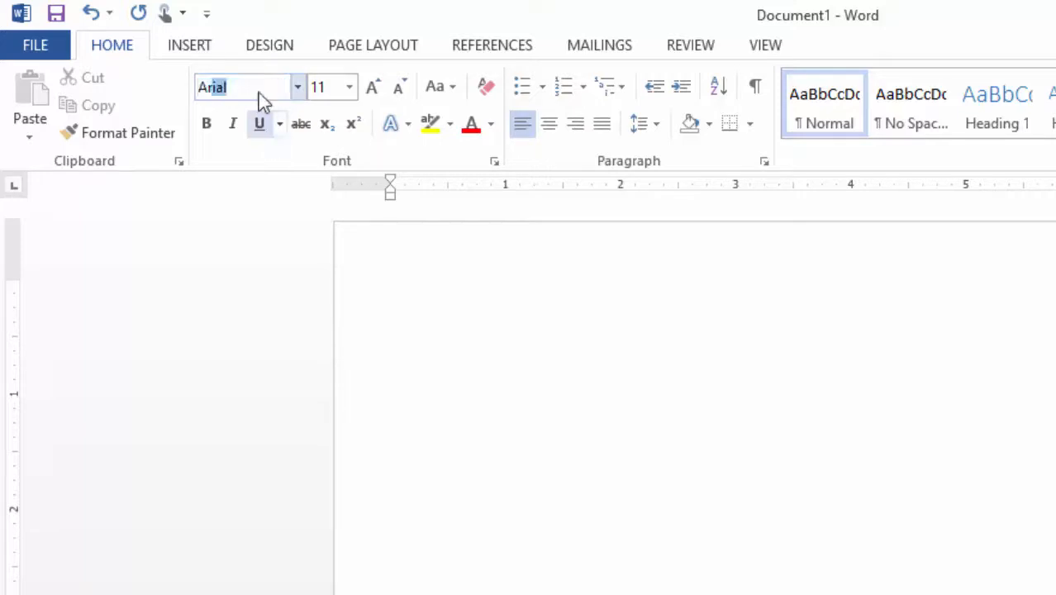
key(Return)
click(351, 87)
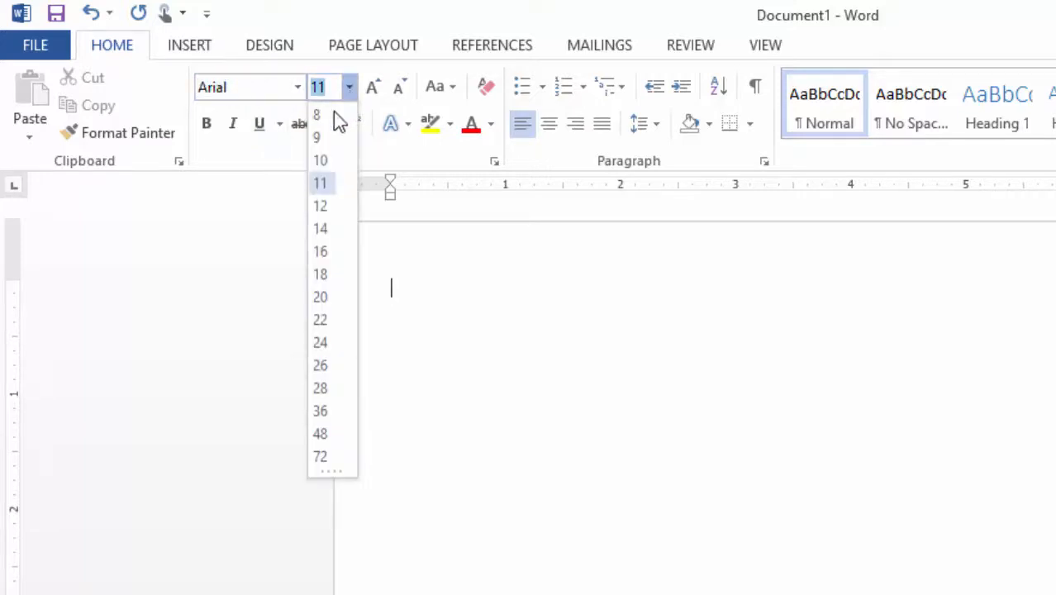
click(322, 229)
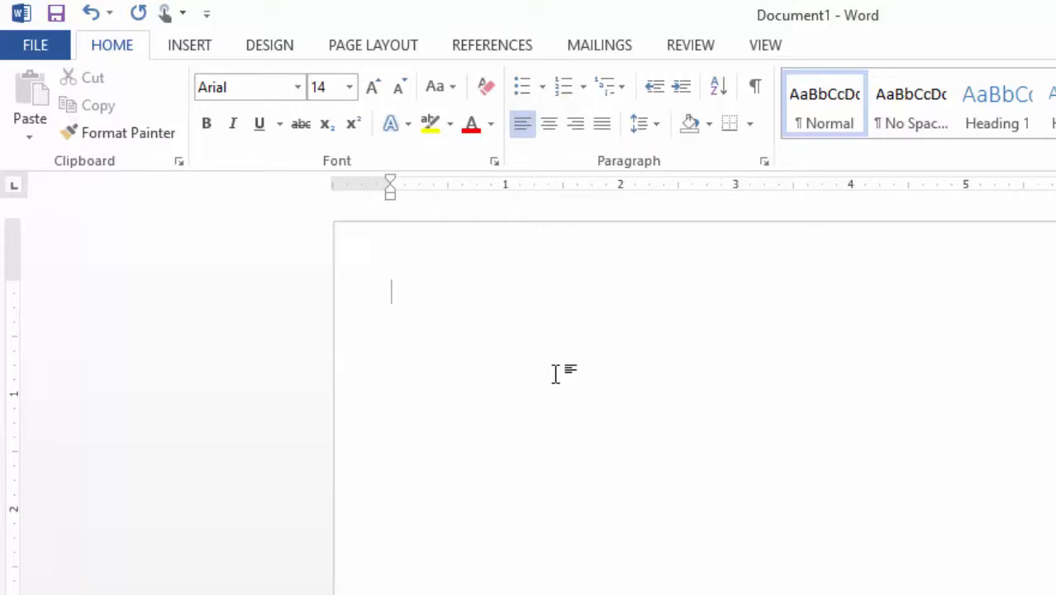
Step: Enter the title "MATHEMATICS TEST – 2020" in capitals on the first line
text(ma)
key(BackSpace)
key(BackSpace)
text(MATHEMATICS)
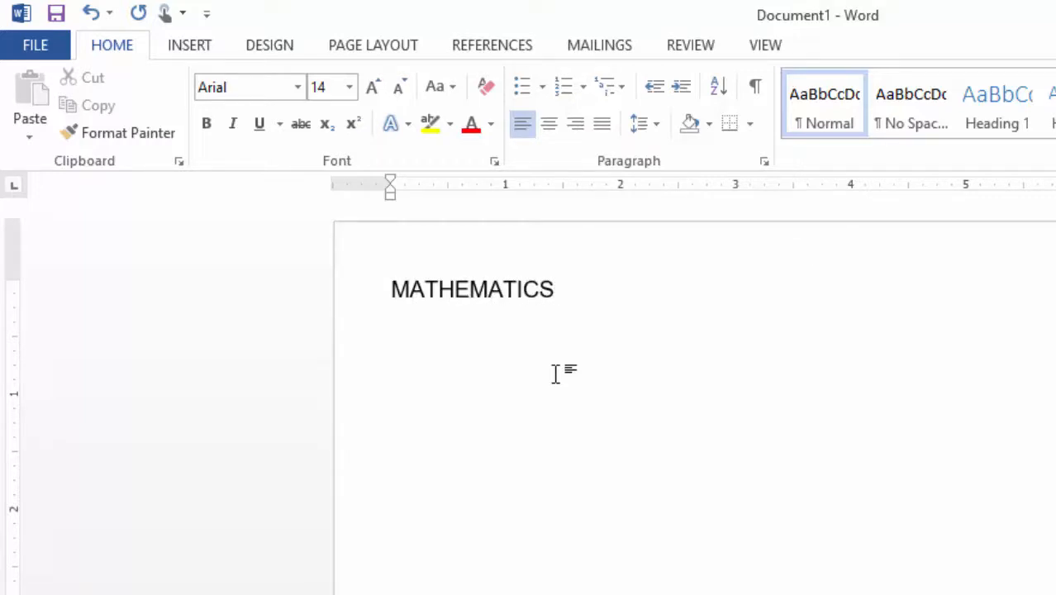
text( TEST)
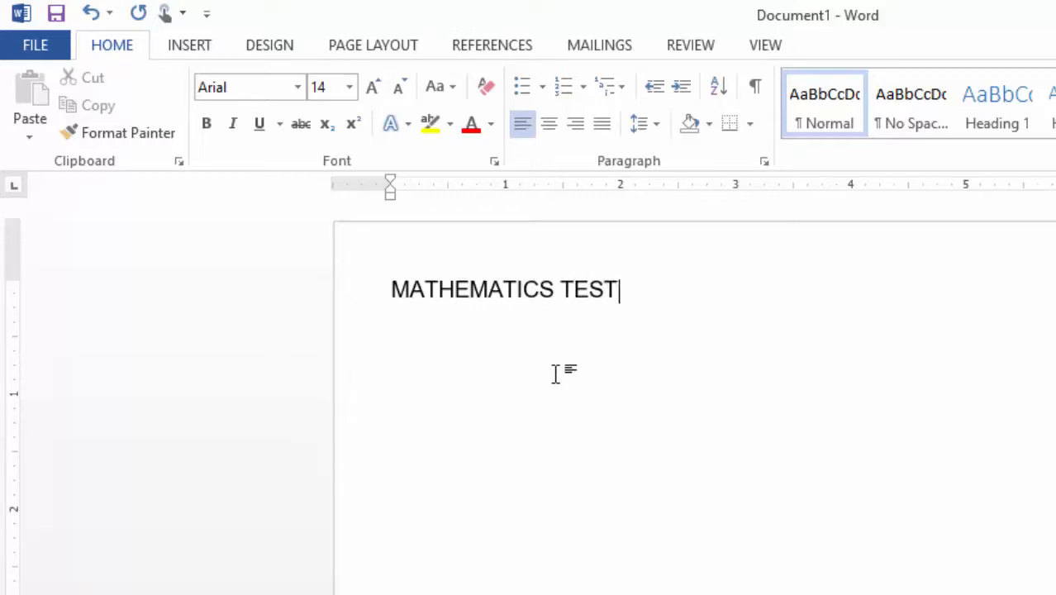
text( - 2020)
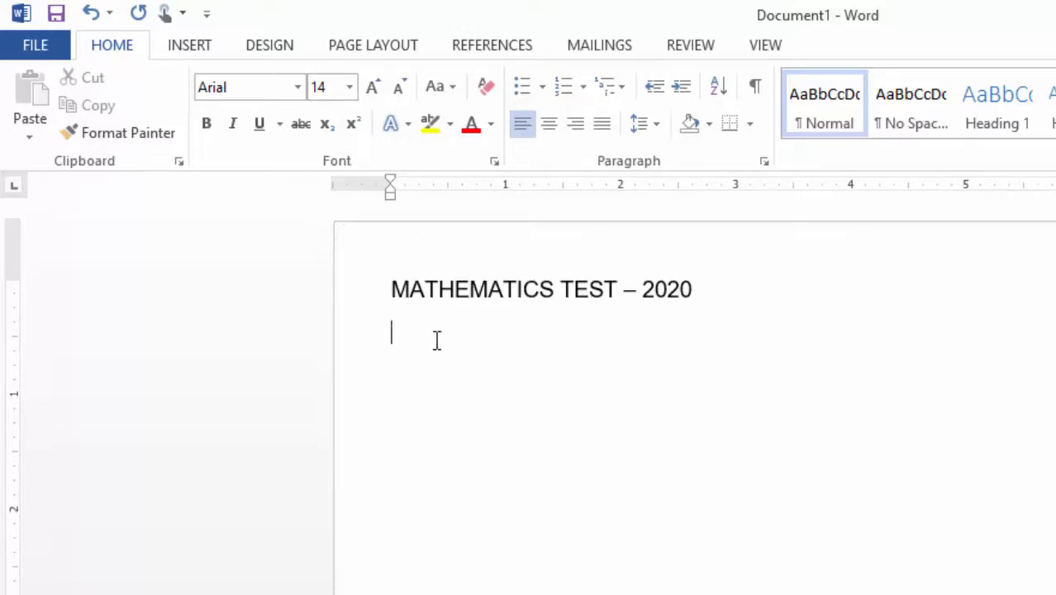
Step: Set the font size to 11 and write "Instruction – Answer all the questions" on the line below the title
click(349, 89)
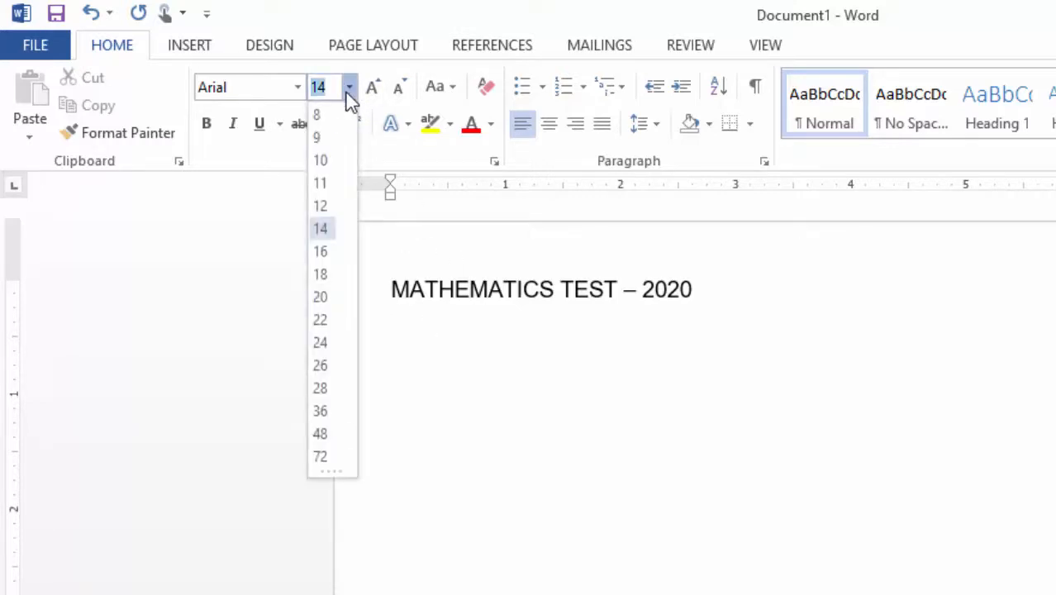
click(321, 183)
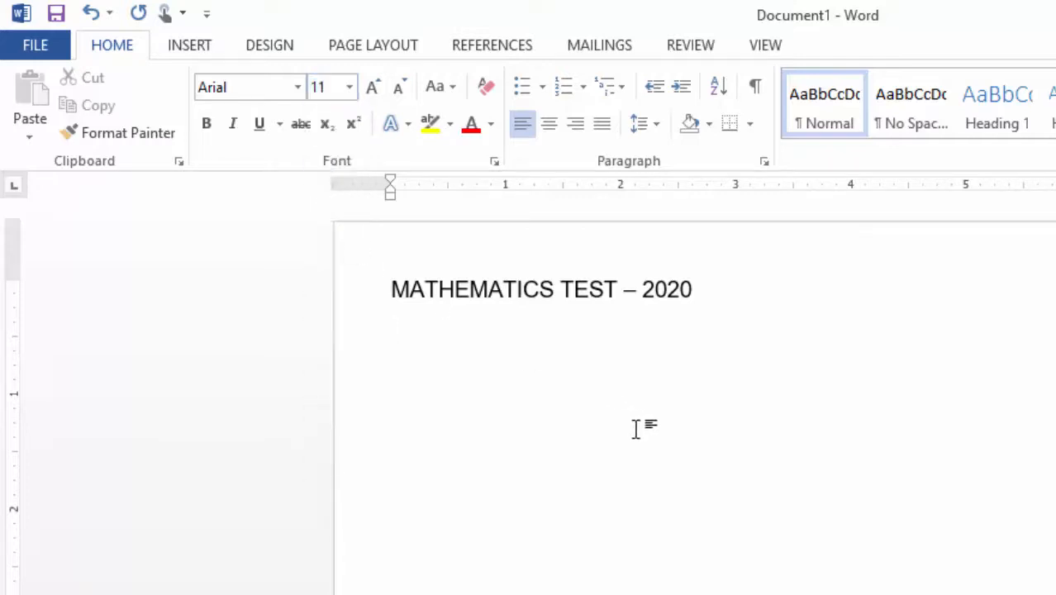
text(Instruction)
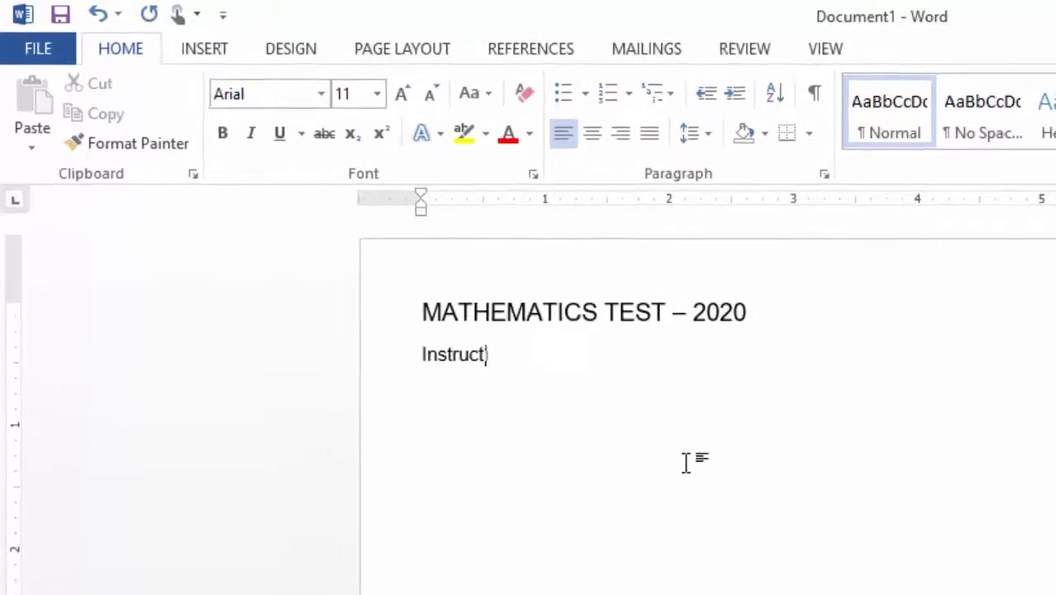
text( - )
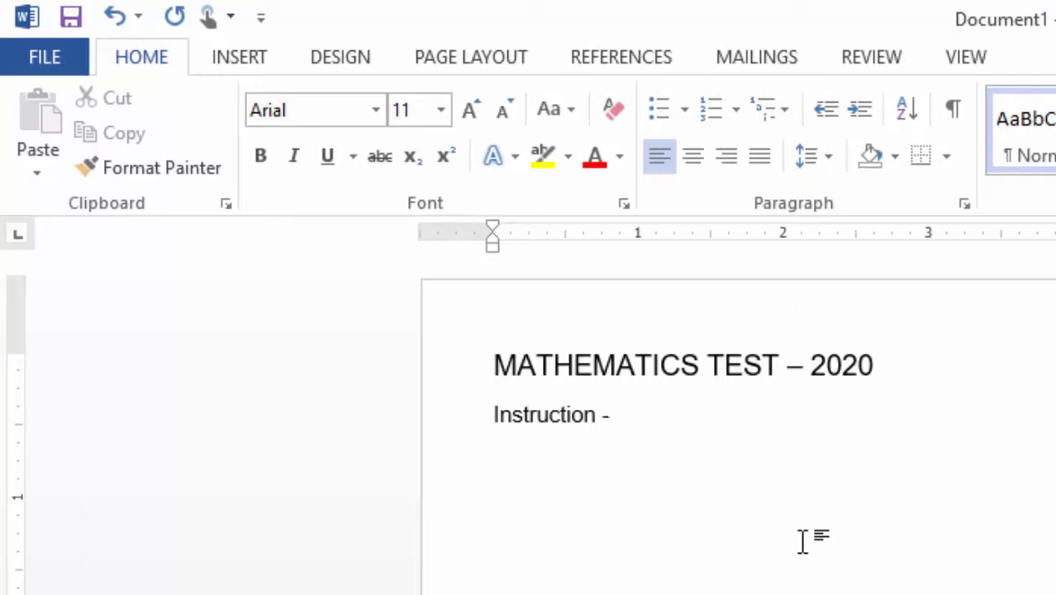
text(Answer)
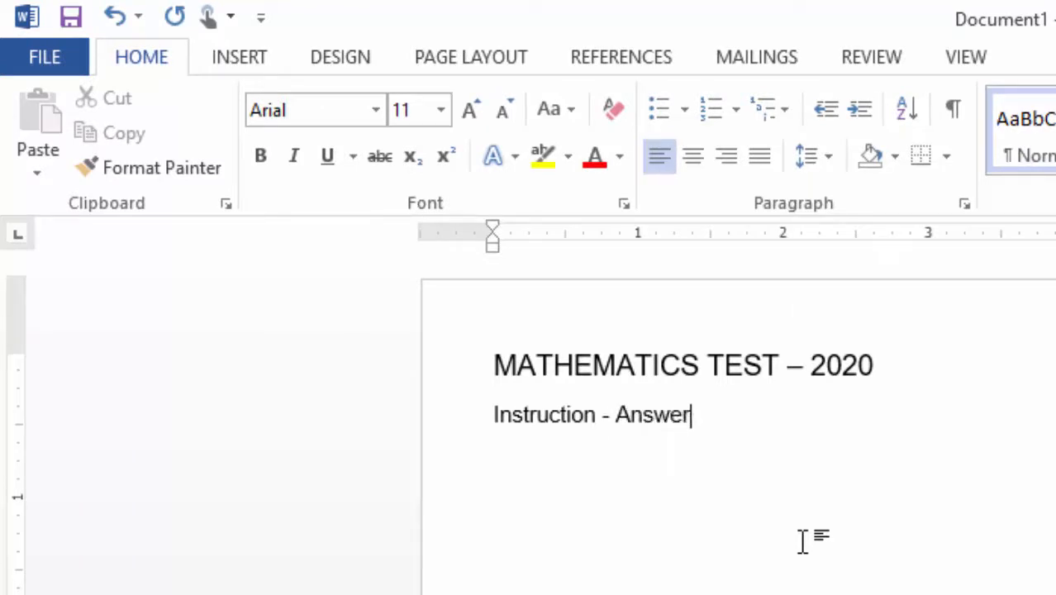
text( all the)
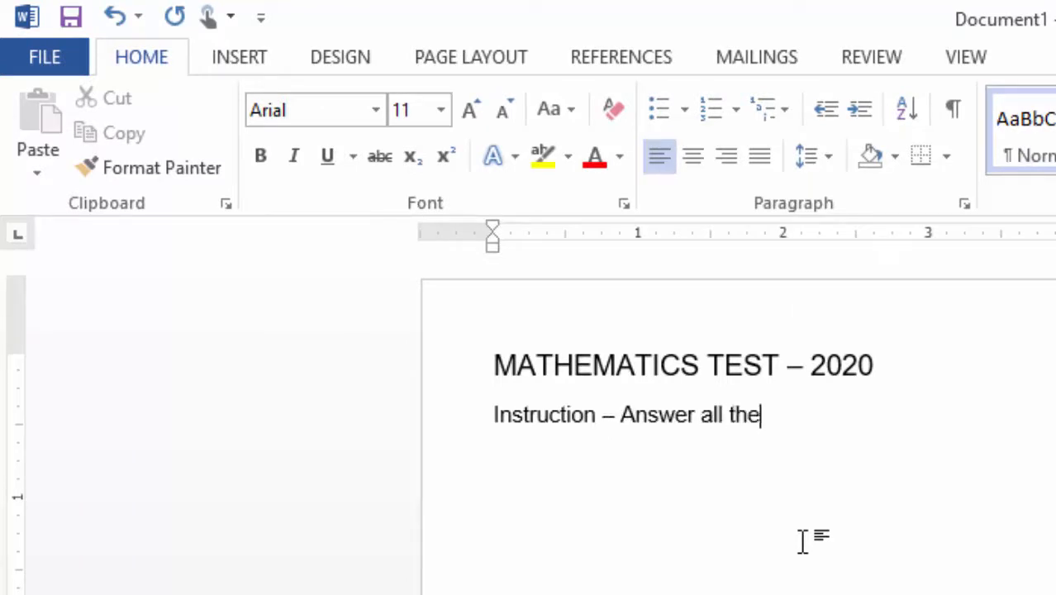
text( questions)
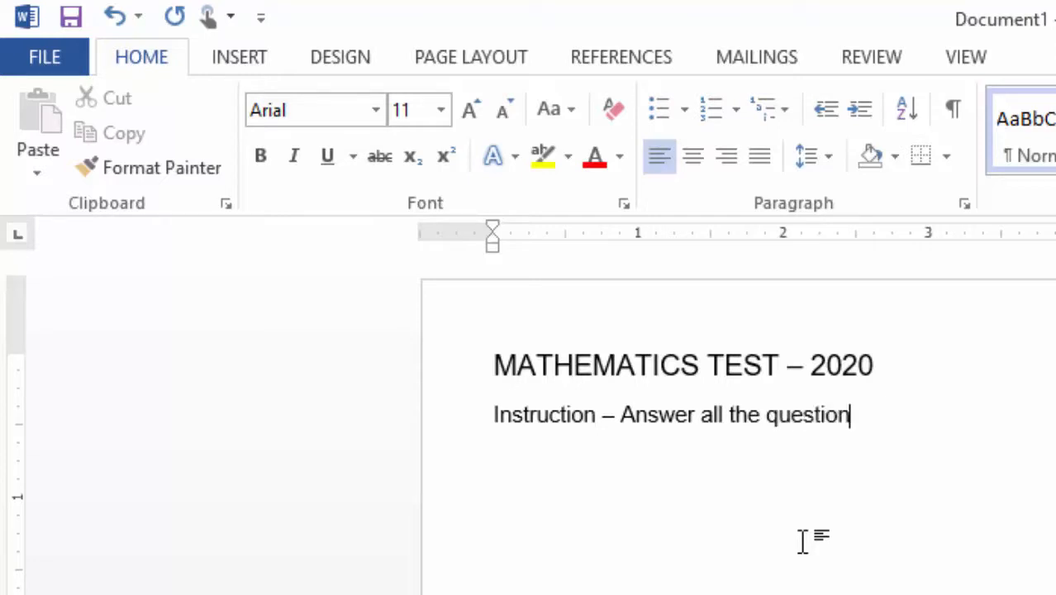
Step: Replace the word "Answer" with "Do" so that the instruction line reads "Instruction – Do all the questions"
click(697, 413)
key(BackSpace)
key(BackSpace)
key(BackSpace)
key(BackSpace)
key(BackSpace)
key(BackSpace)
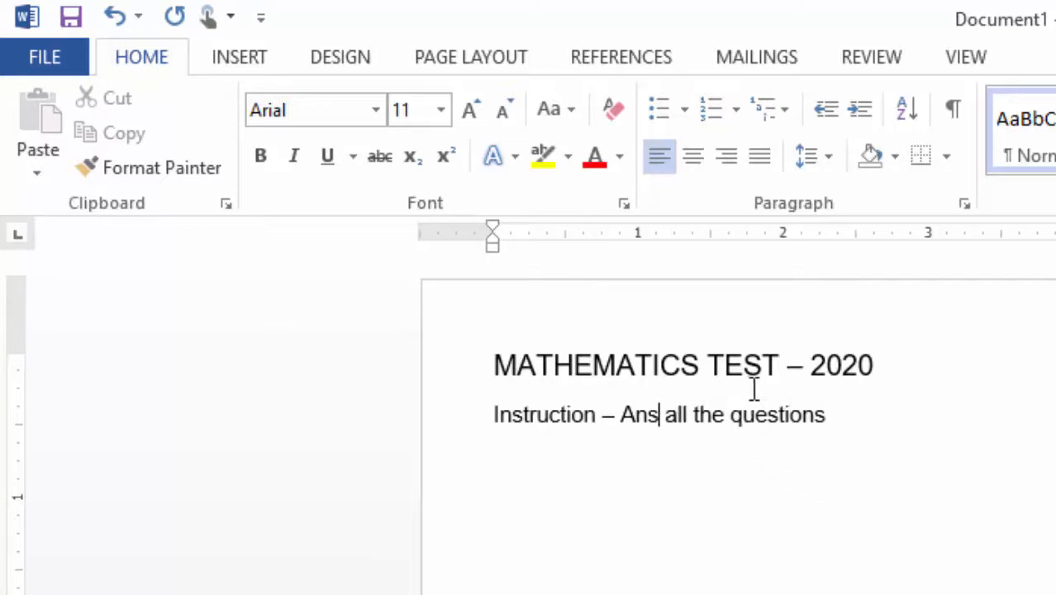
text(Do)
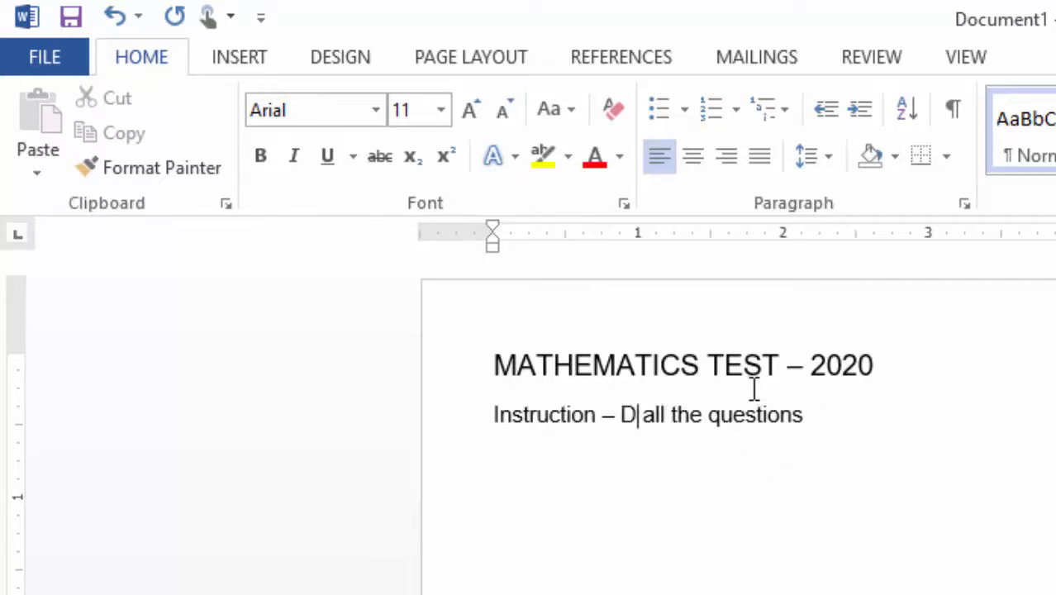
click(840, 419)
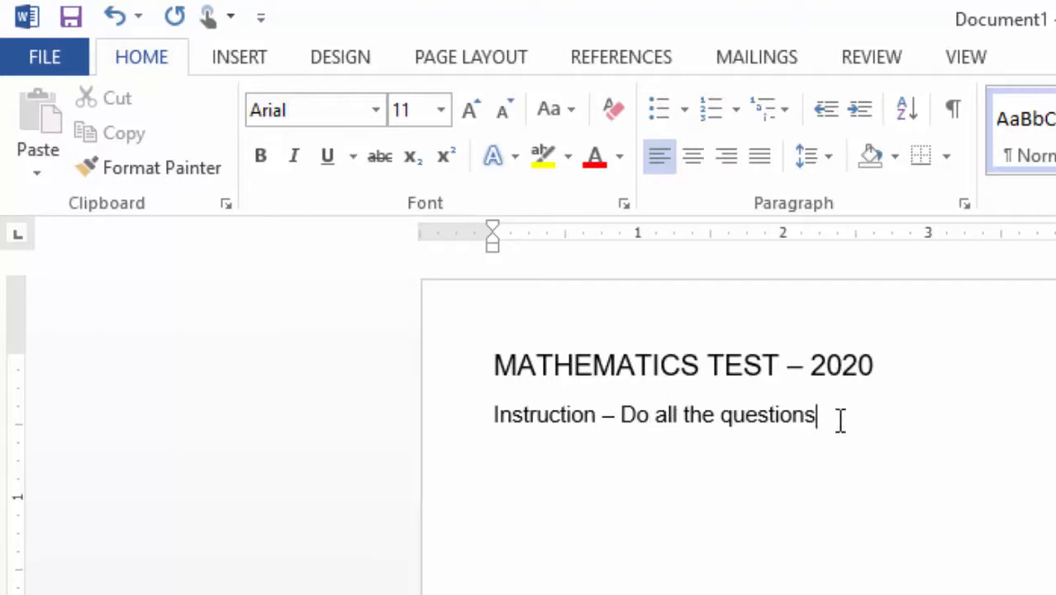
text(pr)
key(BackSpace)
key(BackSpace)
key(BackSpace)
Step: Start a new line below the instruction and draw a straight horizontal line about 7.5 inches long there, spanning the page margins
key(Return)
key(Return)
click(524, 445)
click(503, 456)
click(245, 57)
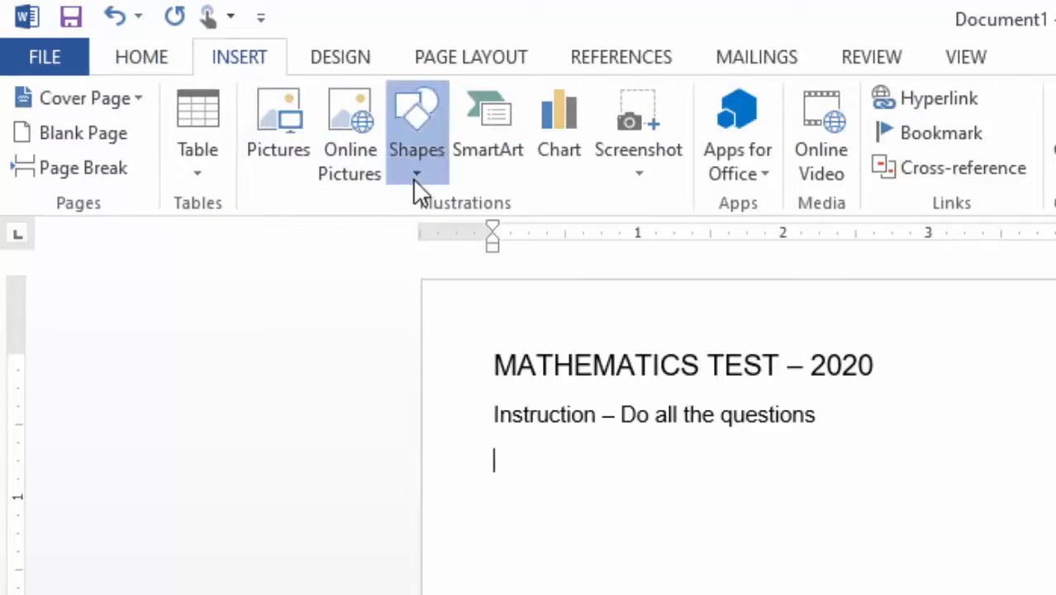
click(412, 177)
click(432, 235)
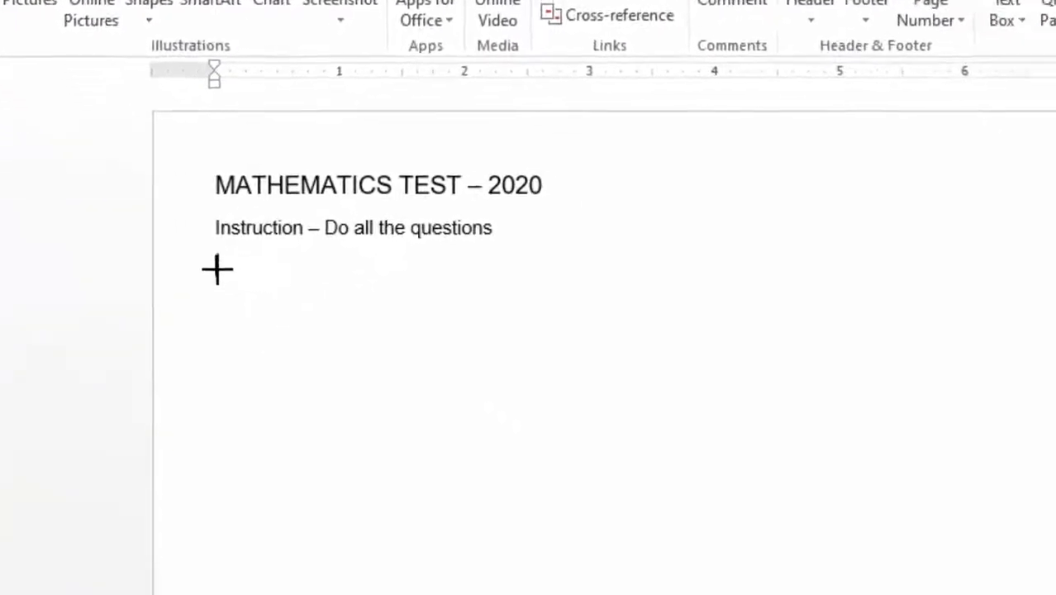
drag(413, 404, 1055, 419)
drag(656, 195, 964, 185)
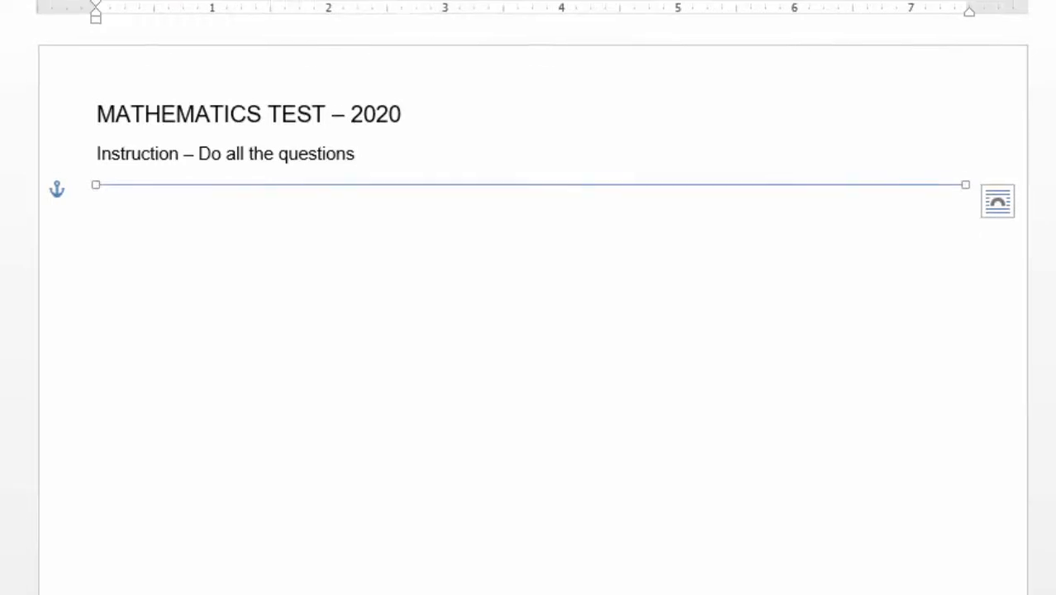
Step: Give the line under the instruction a black outline with a weight of 1½ pt
click(389, 105)
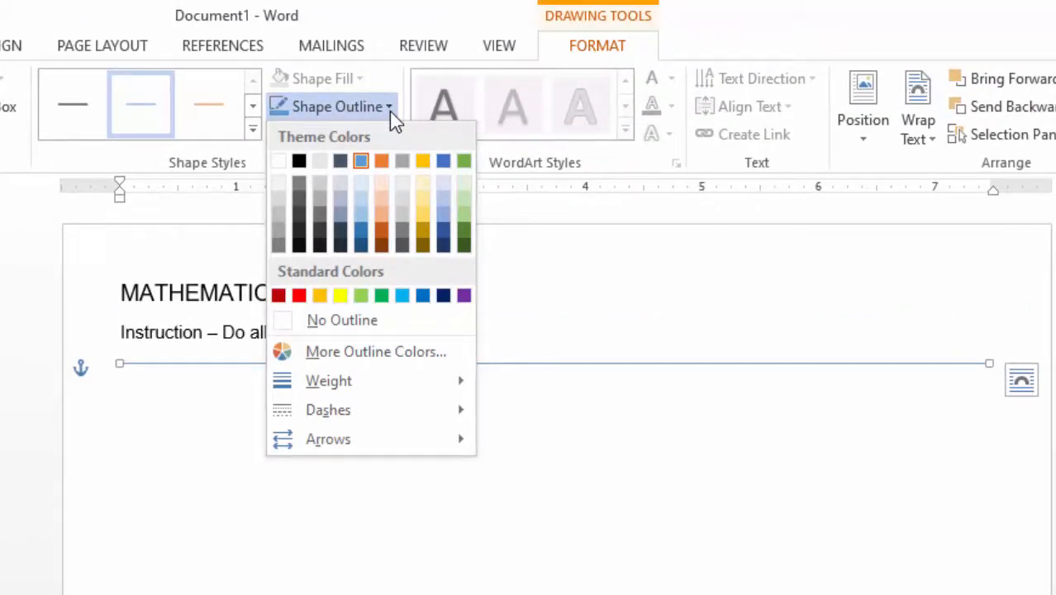
click(299, 161)
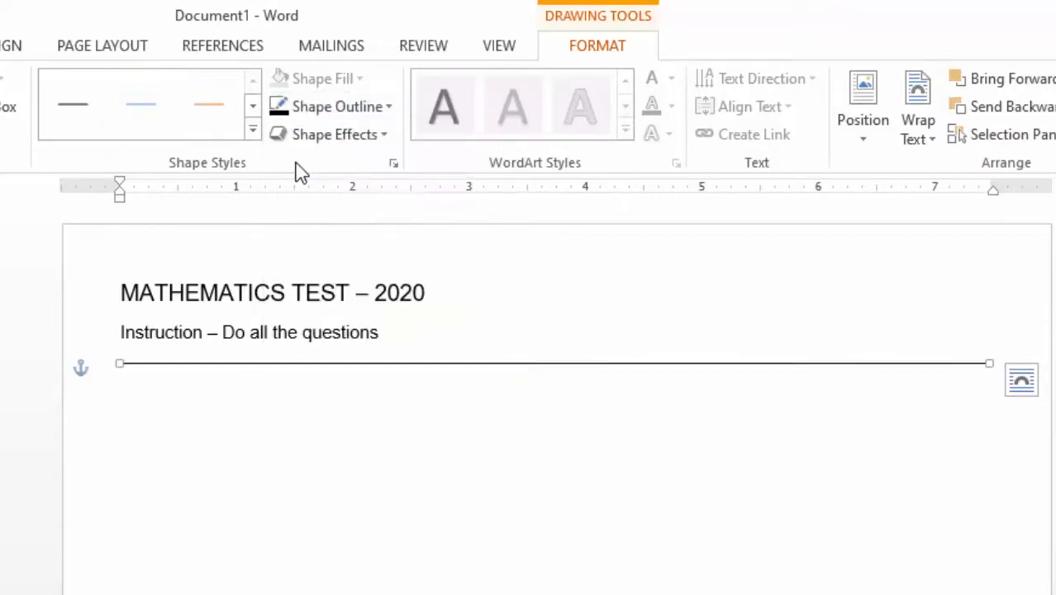
click(387, 110)
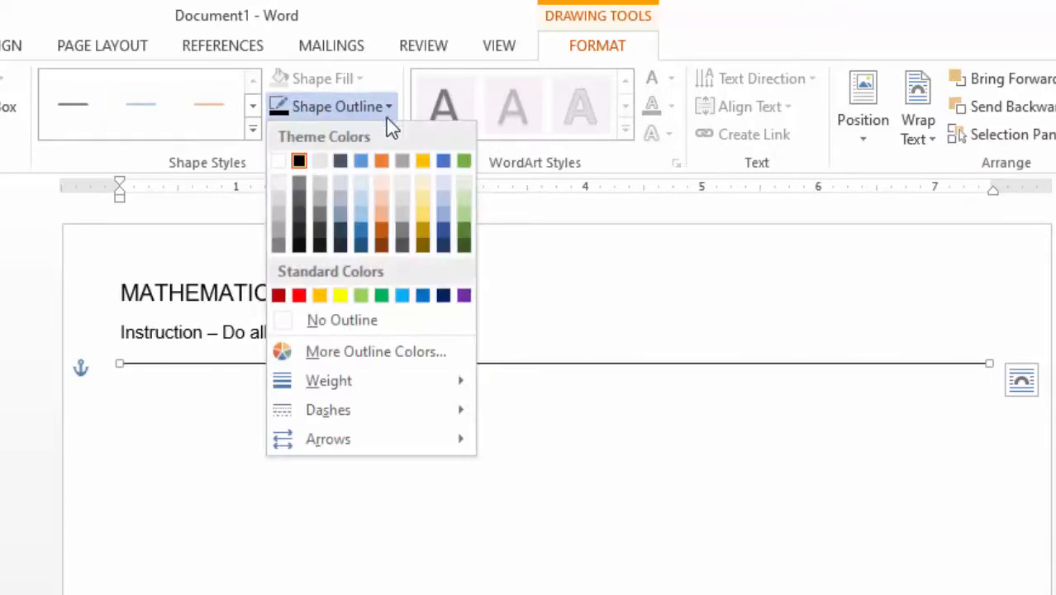
mouse_move(326, 384)
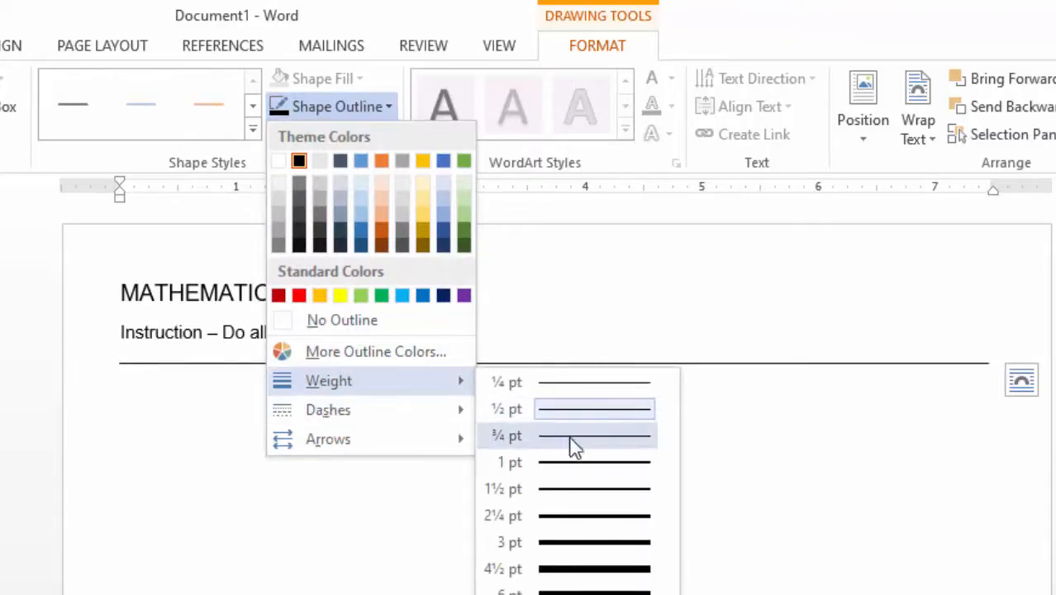
click(581, 490)
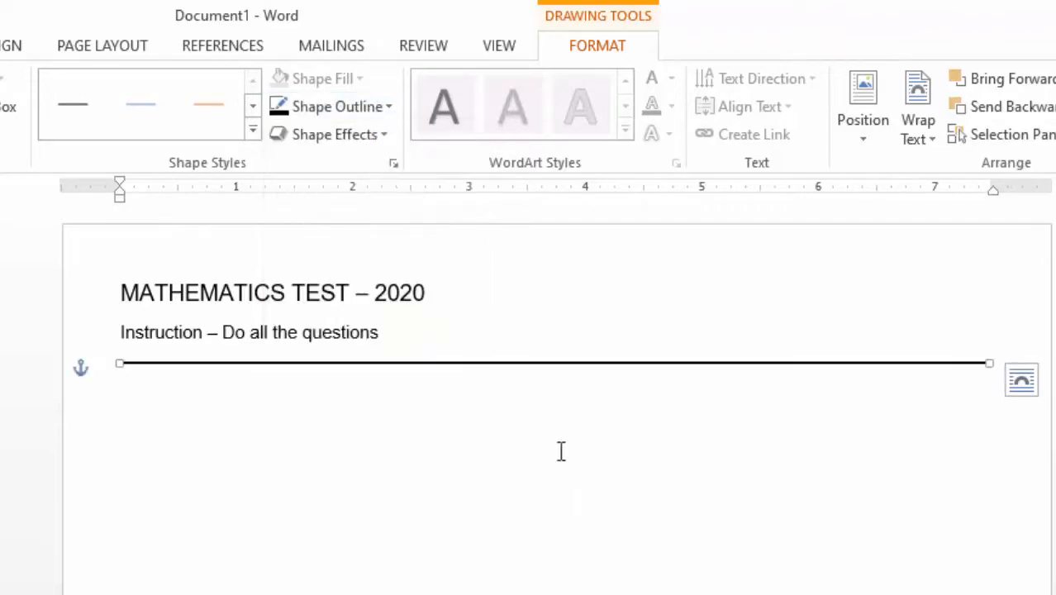
click(539, 264)
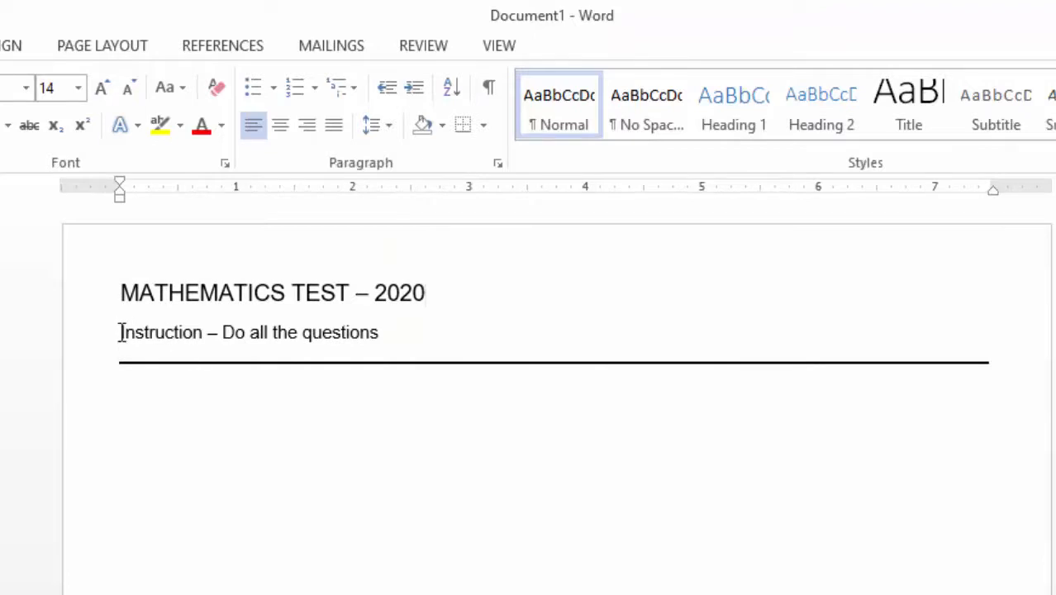
Step: Make the word "Instruction" and the whole title "MATHEMATICS TEST – 2020" bold
drag(121, 332, 202, 337)
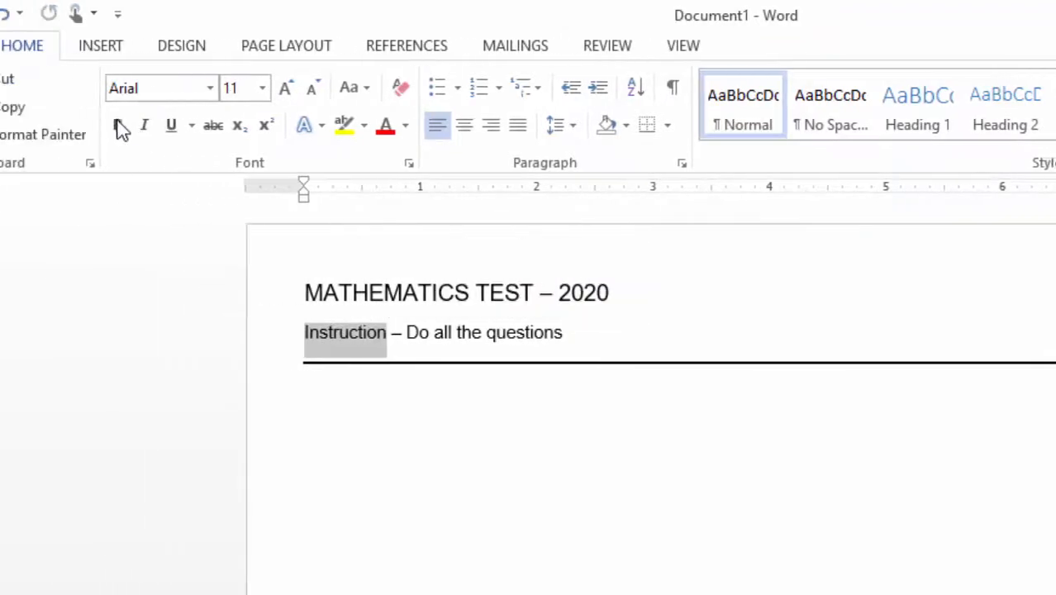
click(124, 127)
click(669, 302)
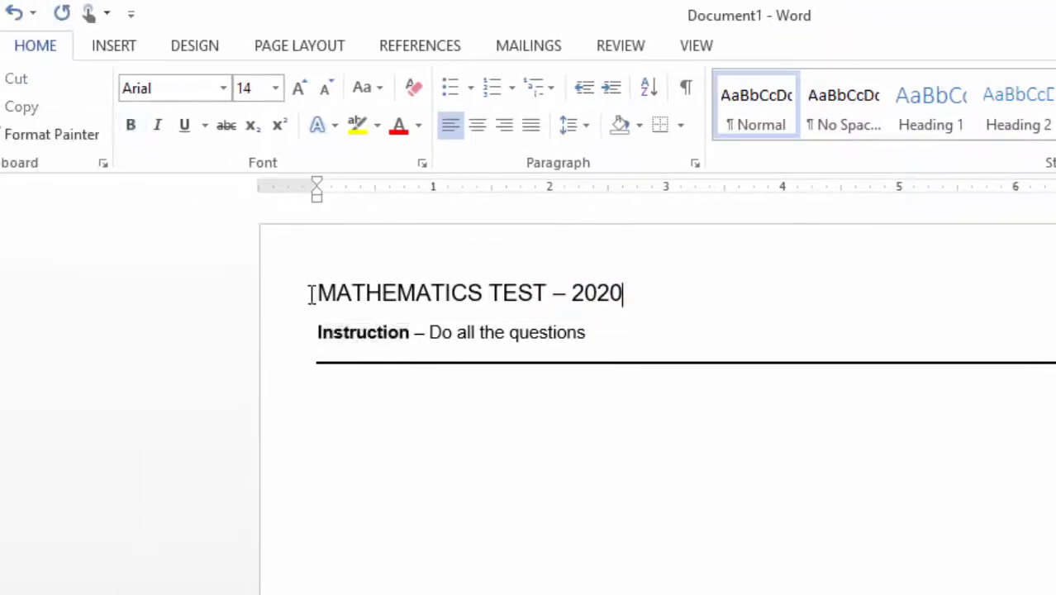
drag(312, 294, 624, 301)
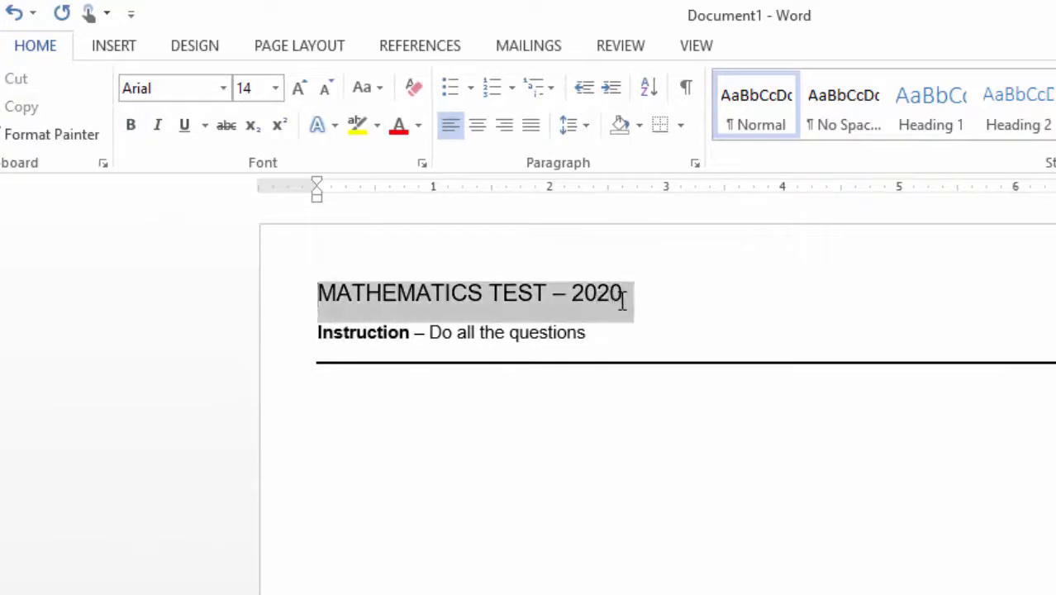
click(130, 128)
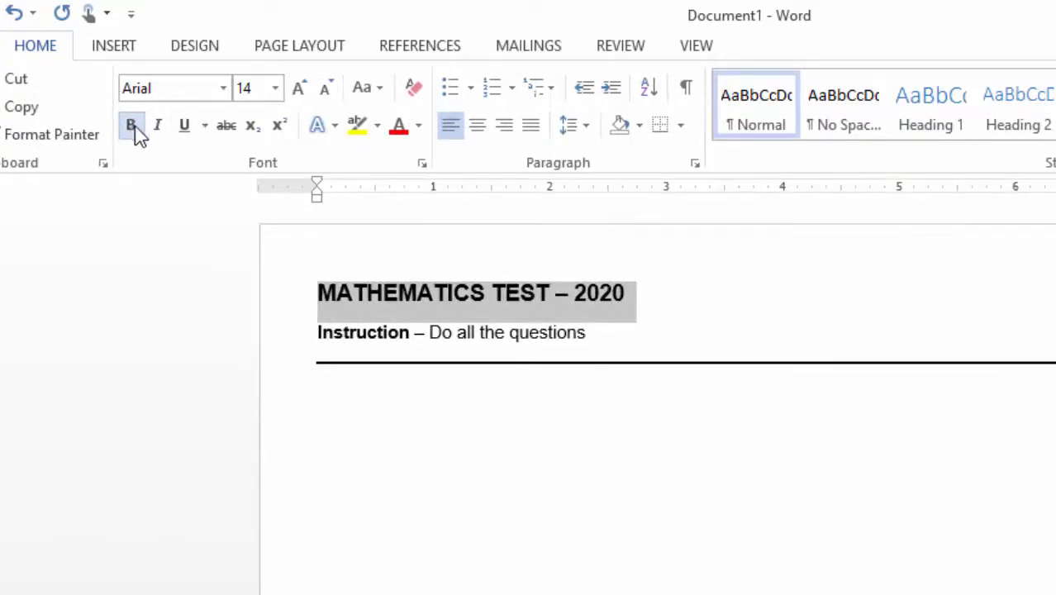
click(745, 297)
click(339, 389)
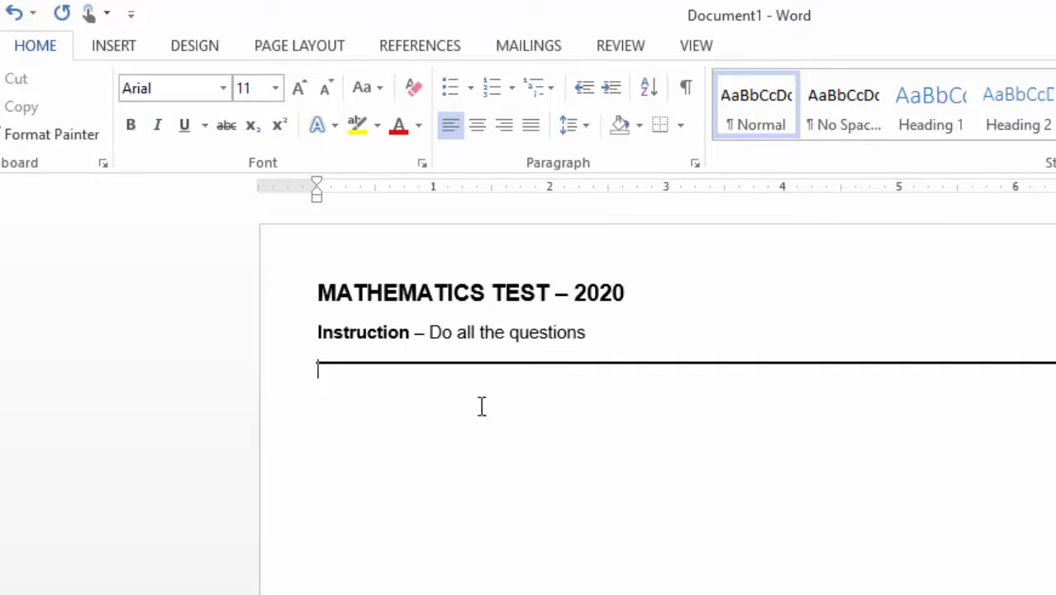
key(Return)
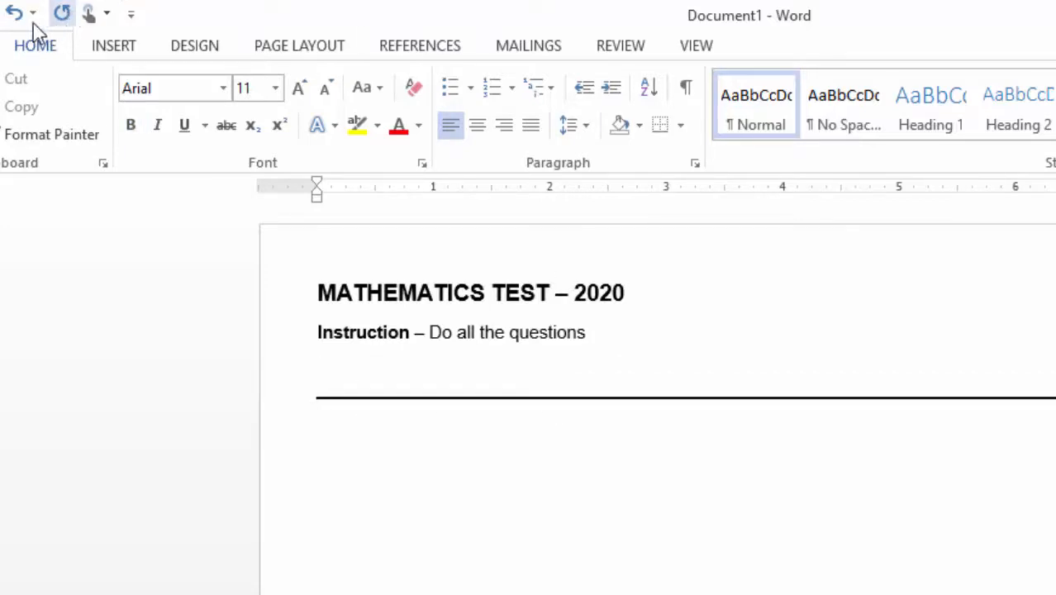
click(14, 15)
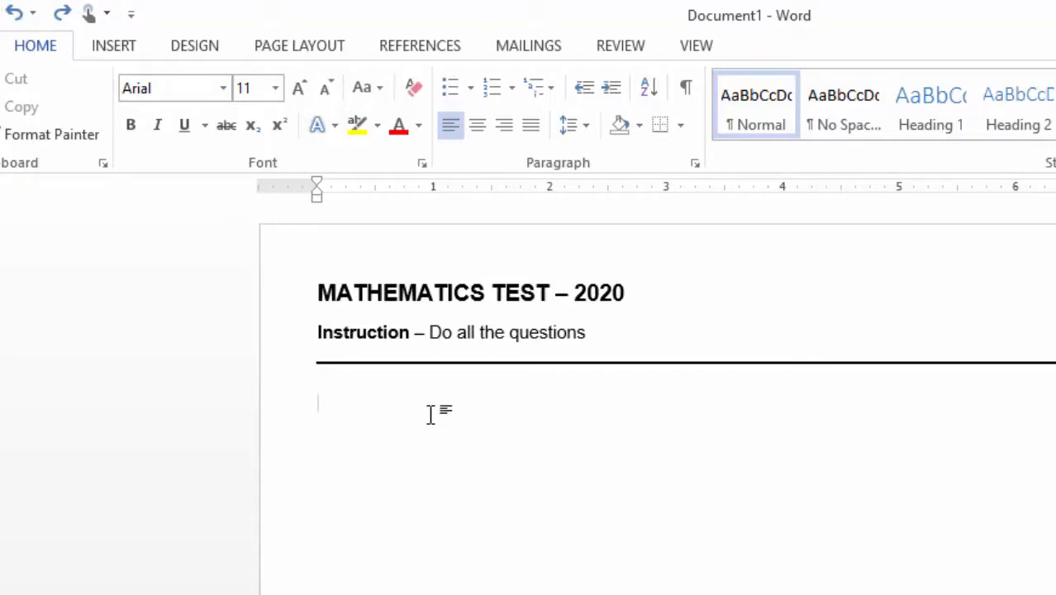
Step: Set a two-column layout with the cursor in the empty paragraph below the horizontal line
scroll(426, 413, down, 1)
scroll(426, 413, up, 1)
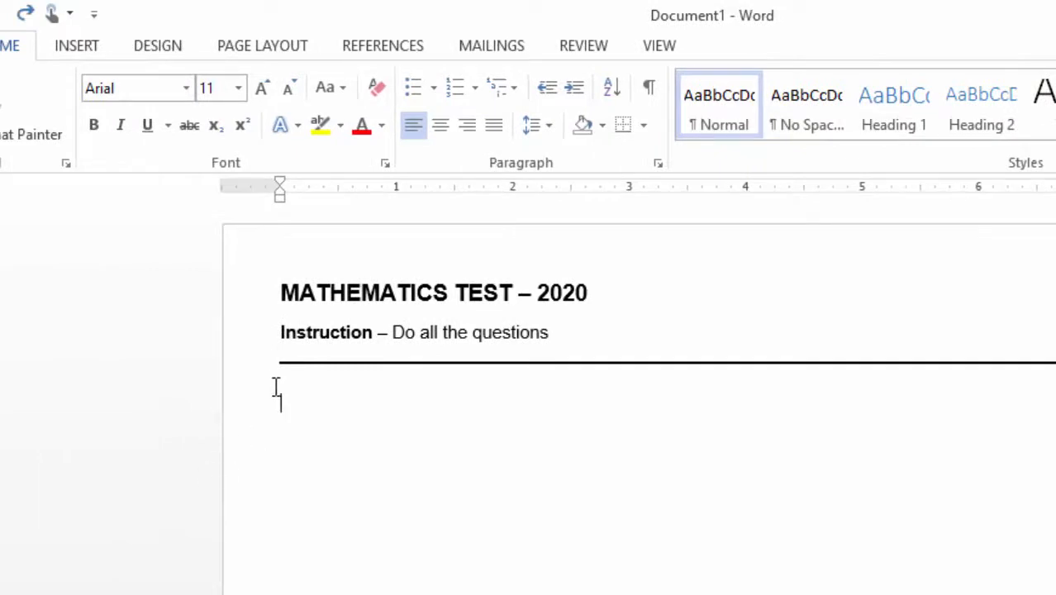
click(263, 43)
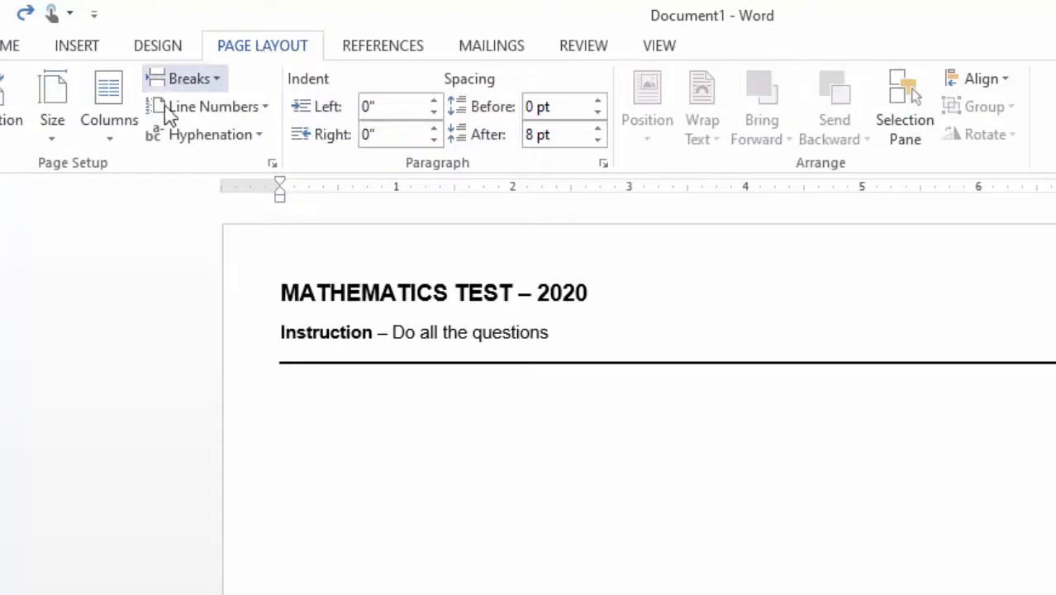
click(112, 146)
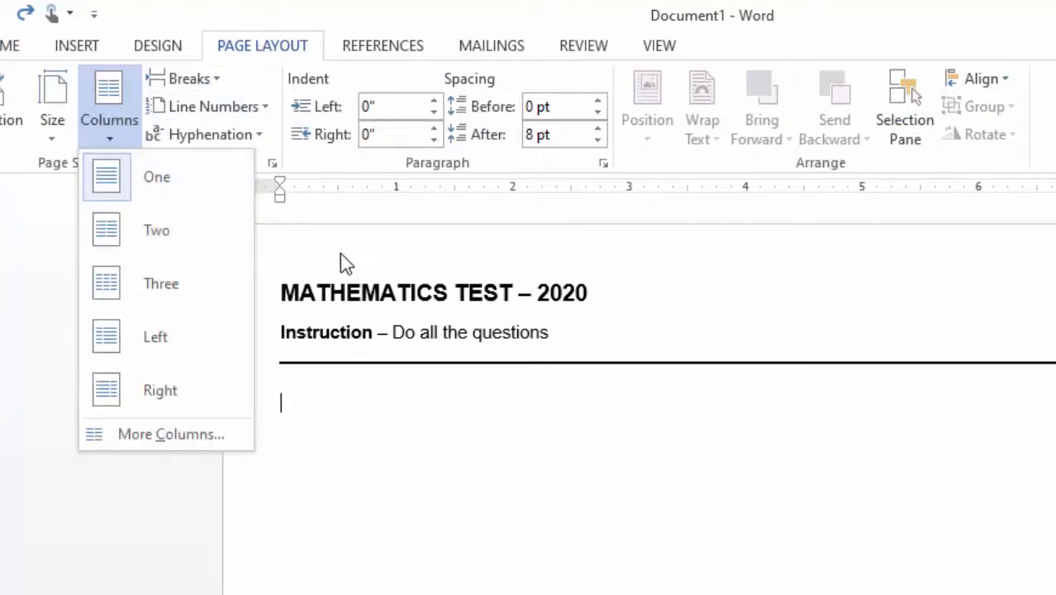
click(148, 242)
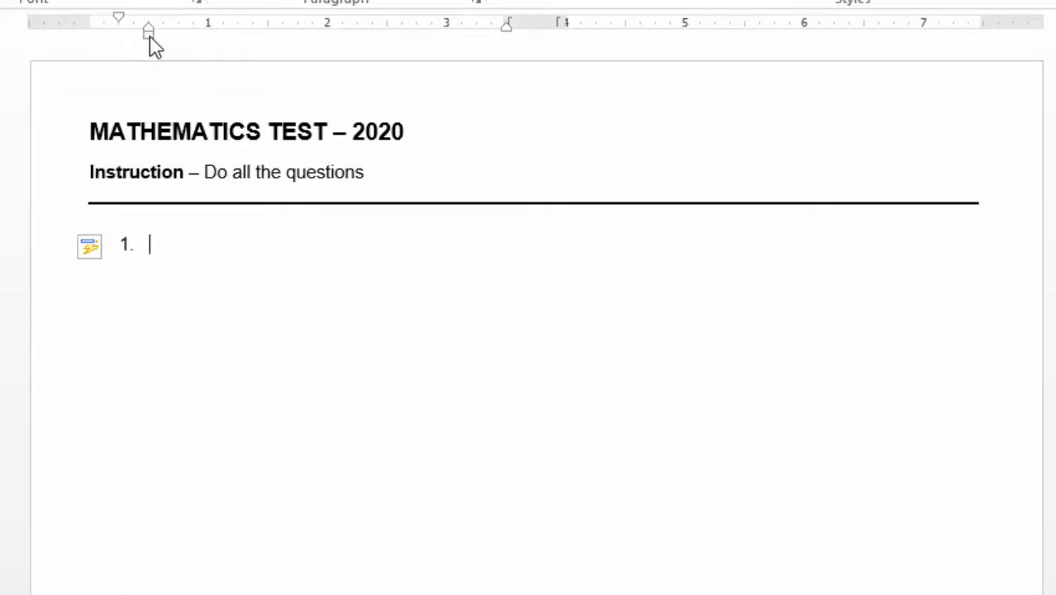
Step: Reduce the numbered item's left indent to about 0.06" and write "Solve the equations below:" as question 1
drag(151, 38, 126, 43)
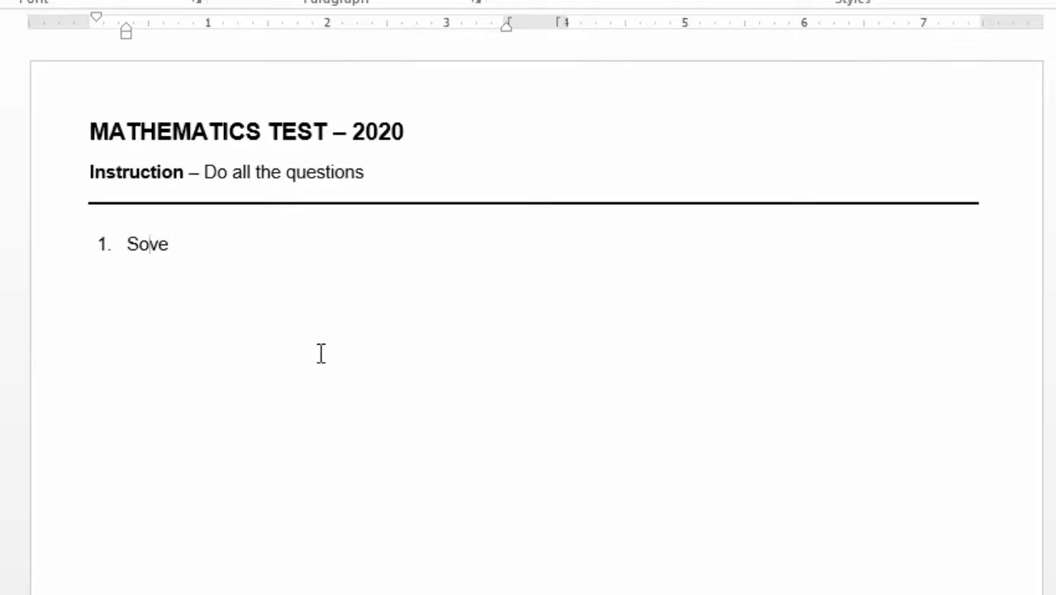
text(lve the equations below:)
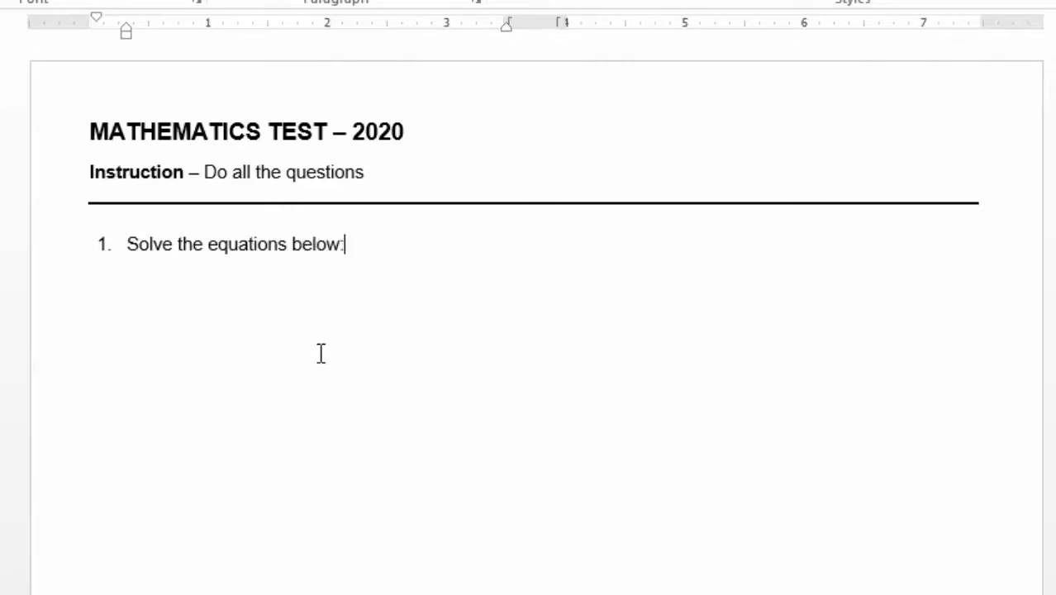
Step: Add two placeholder items to the numbered list, "S" as number 2 and "s" as number 3
key(Return)
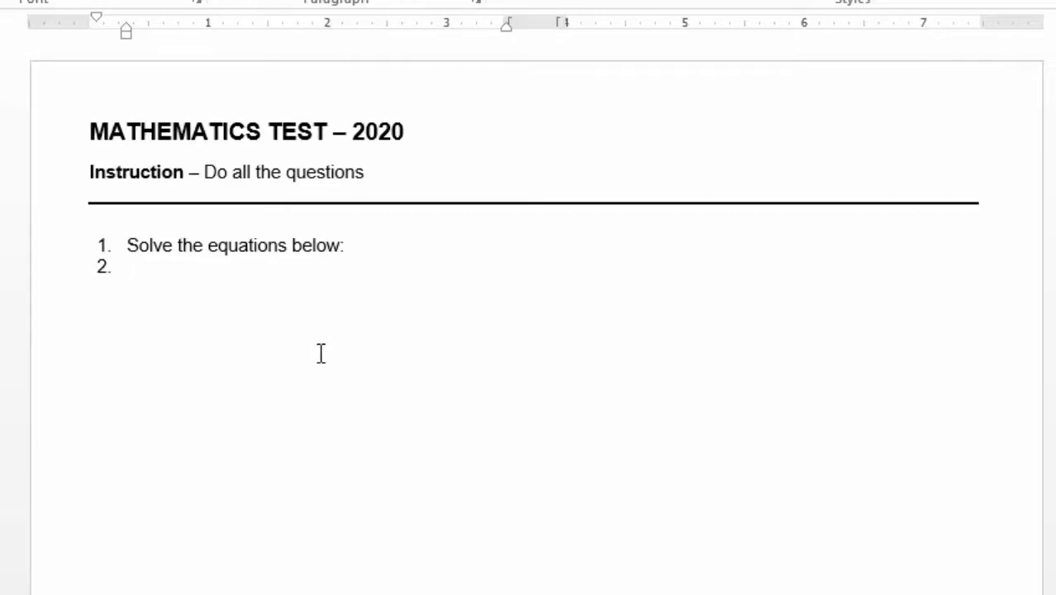
text(s)
key(Return)
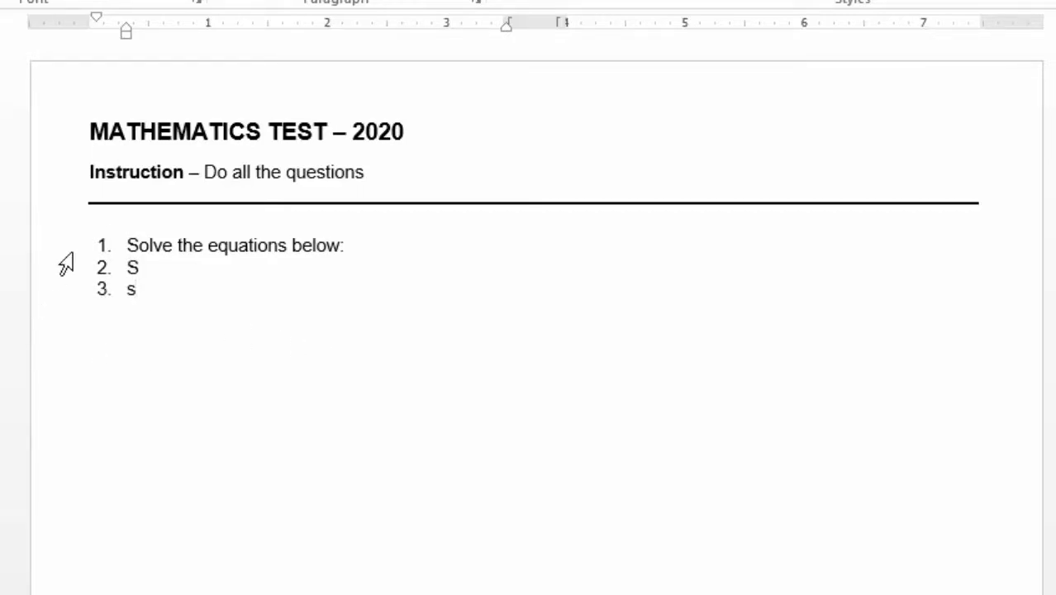
text(s)
Step: Set the line spacing of all three numbered items to 1.5 lines
drag(135, 291, 80, 245)
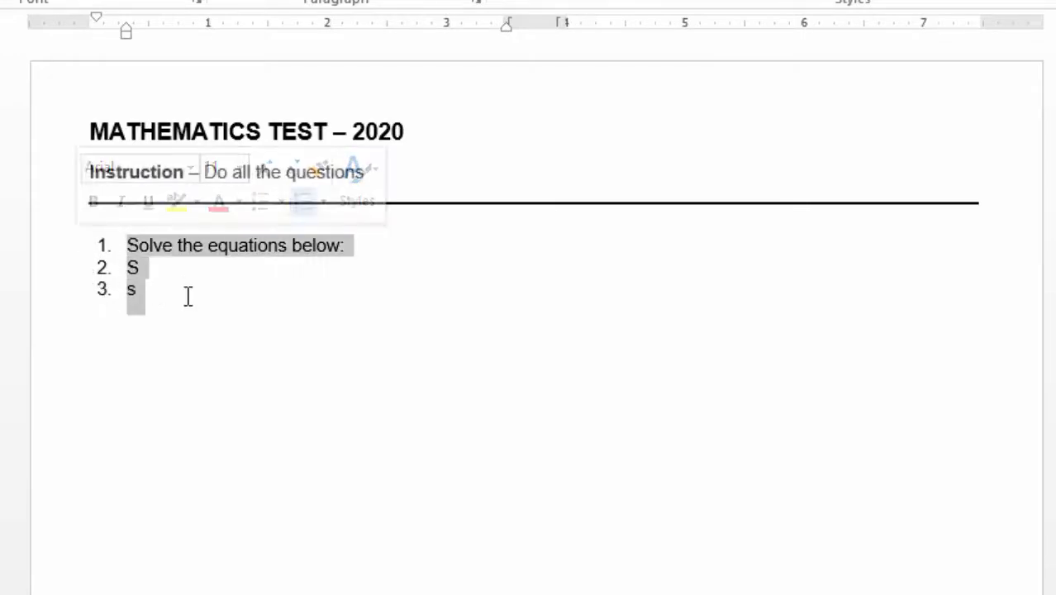
right_click(138, 256)
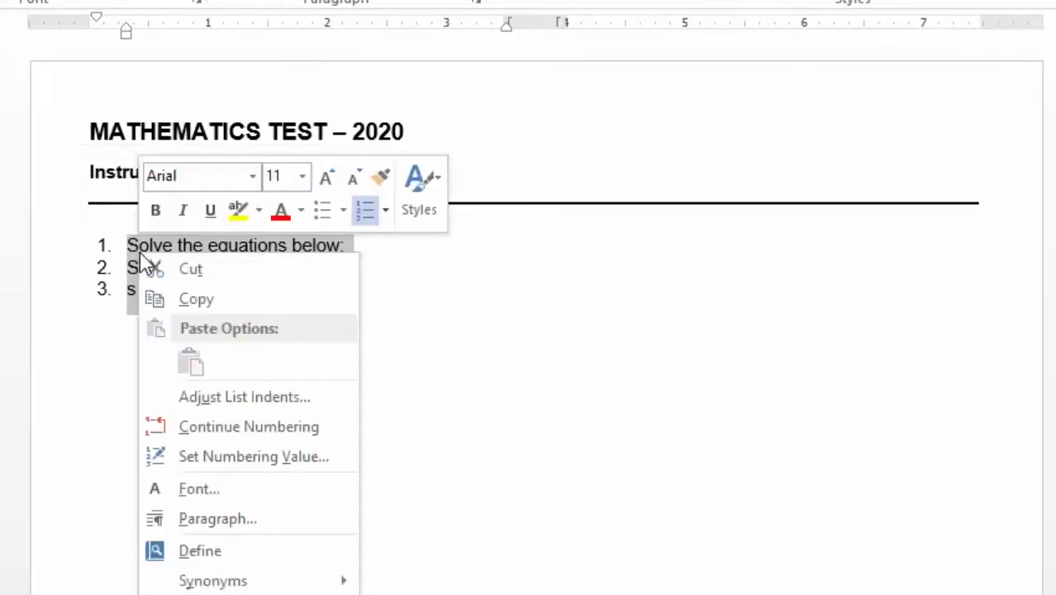
click(217, 522)
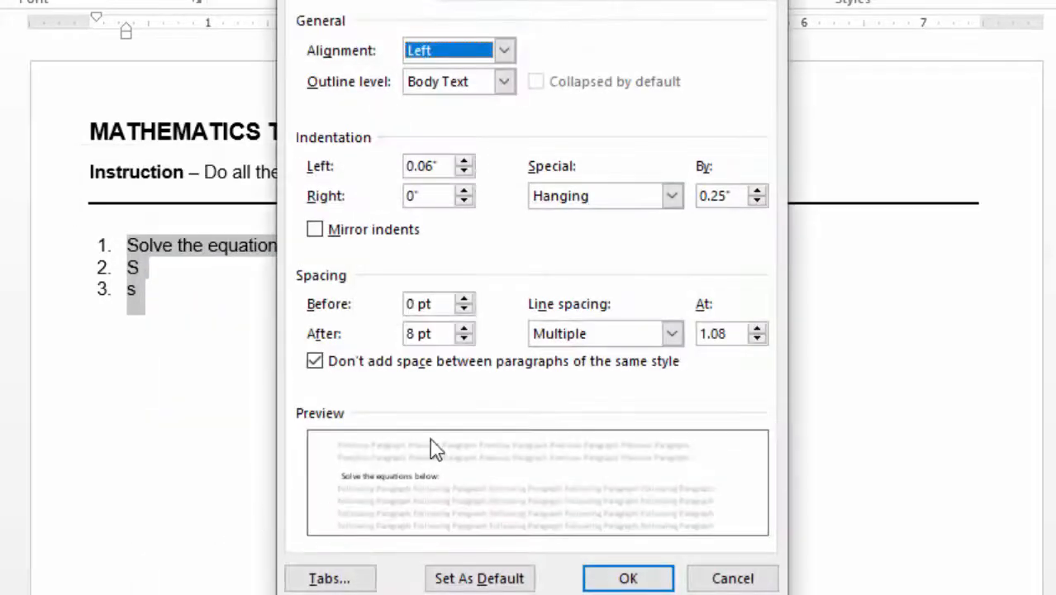
click(673, 334)
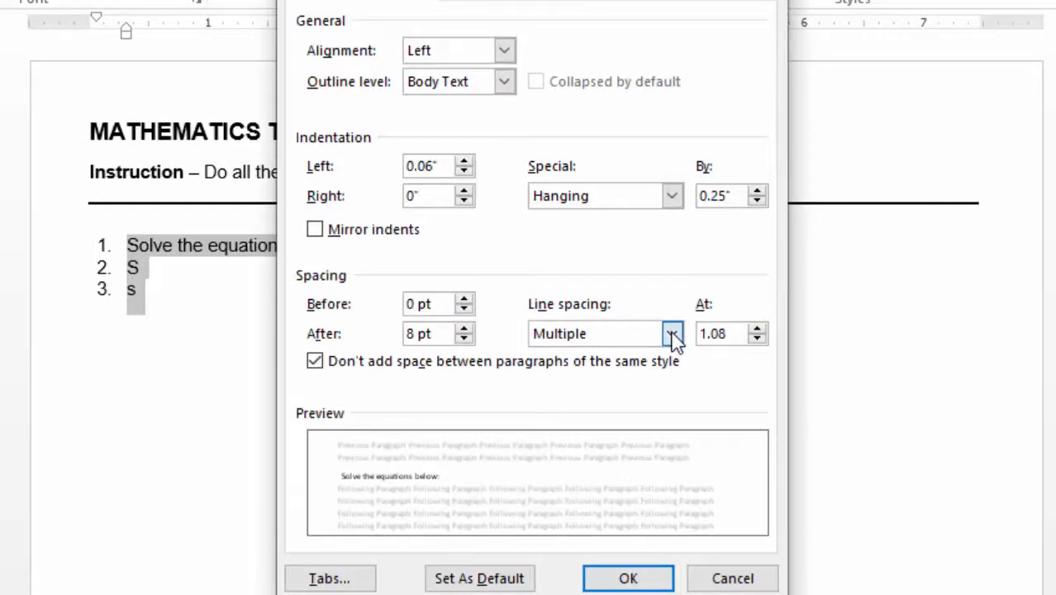
click(565, 376)
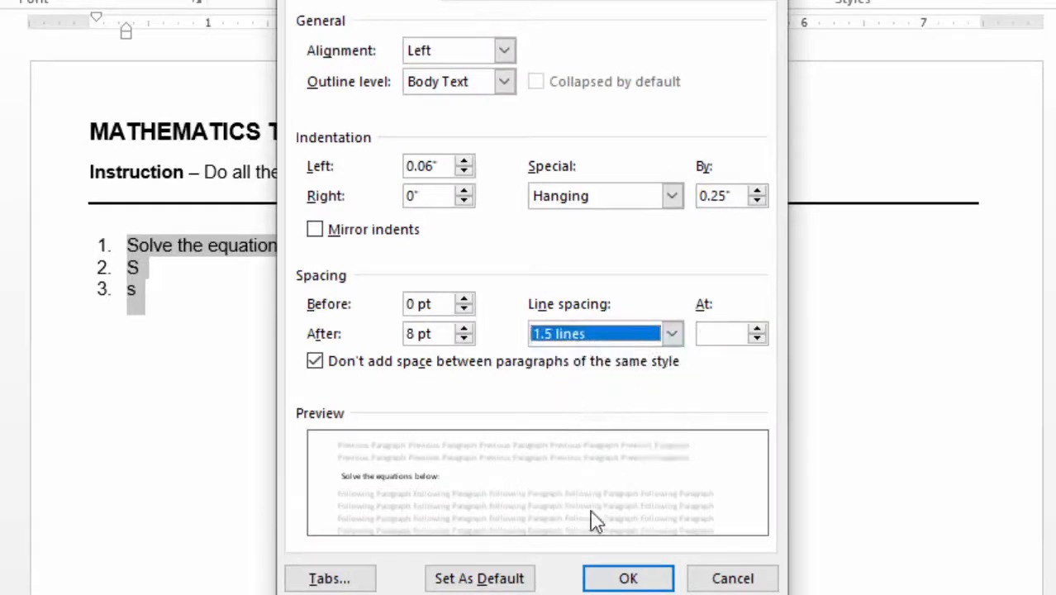
click(627, 576)
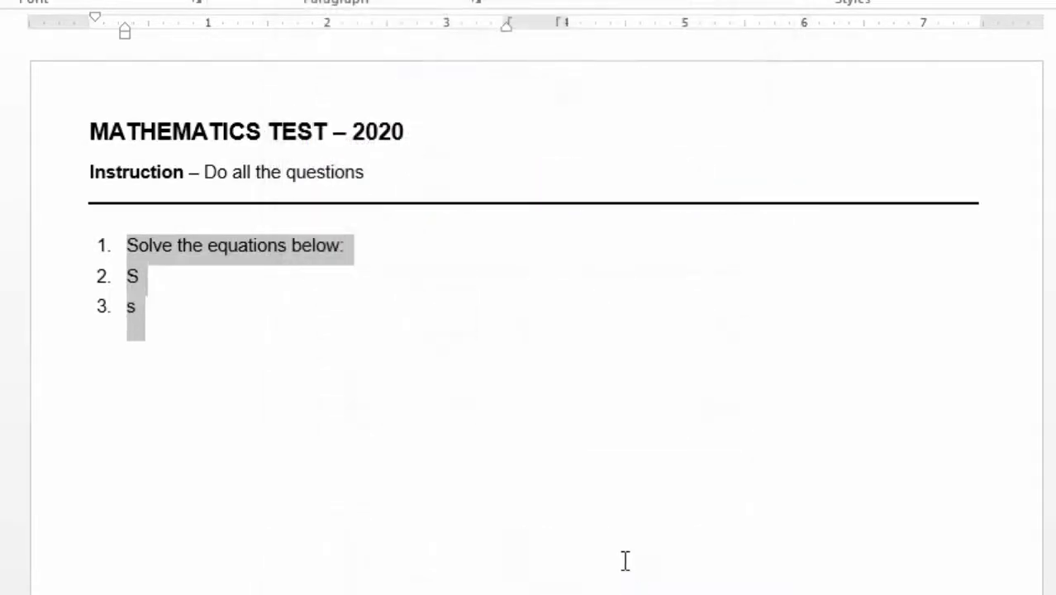
Step: Remove the numbering from the second list item to make it an unnumbered line under question 1
click(169, 279)
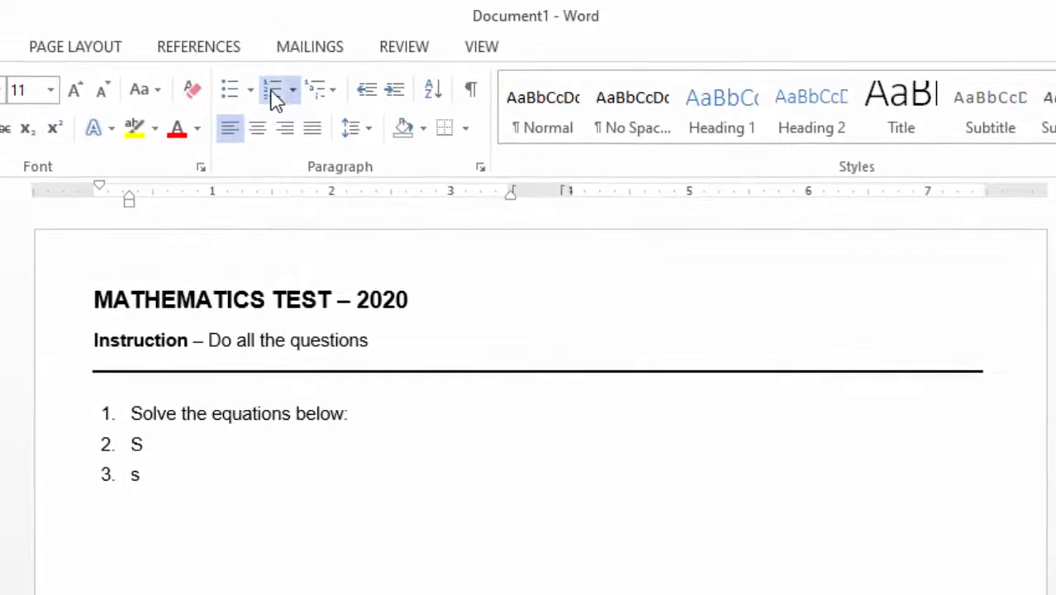
click(275, 97)
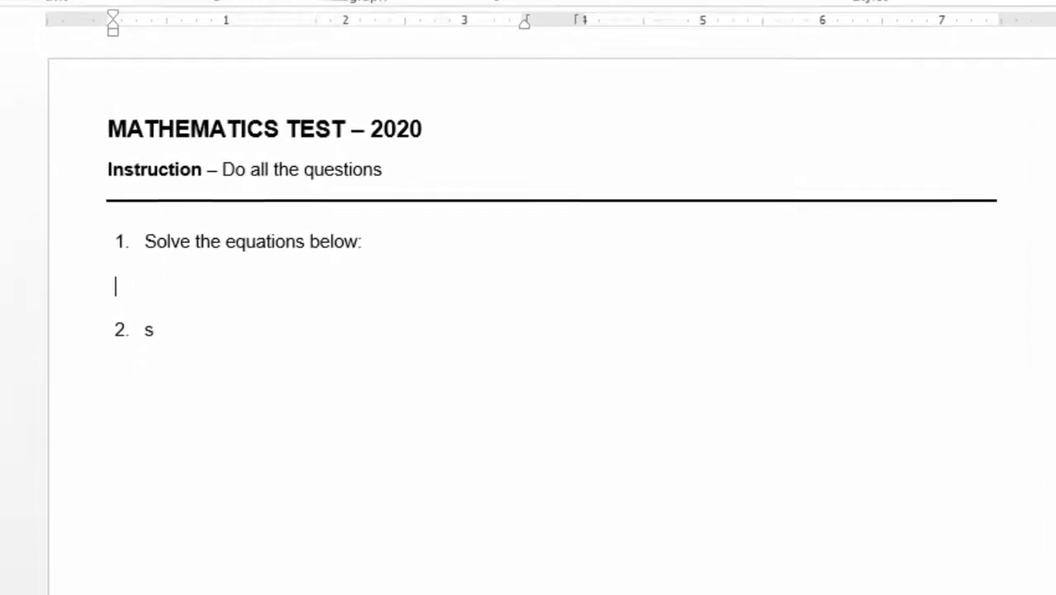
Step: Insert an equation with the stacked fraction 1/4 on the unnumbered line below question 1
click(0, 0)
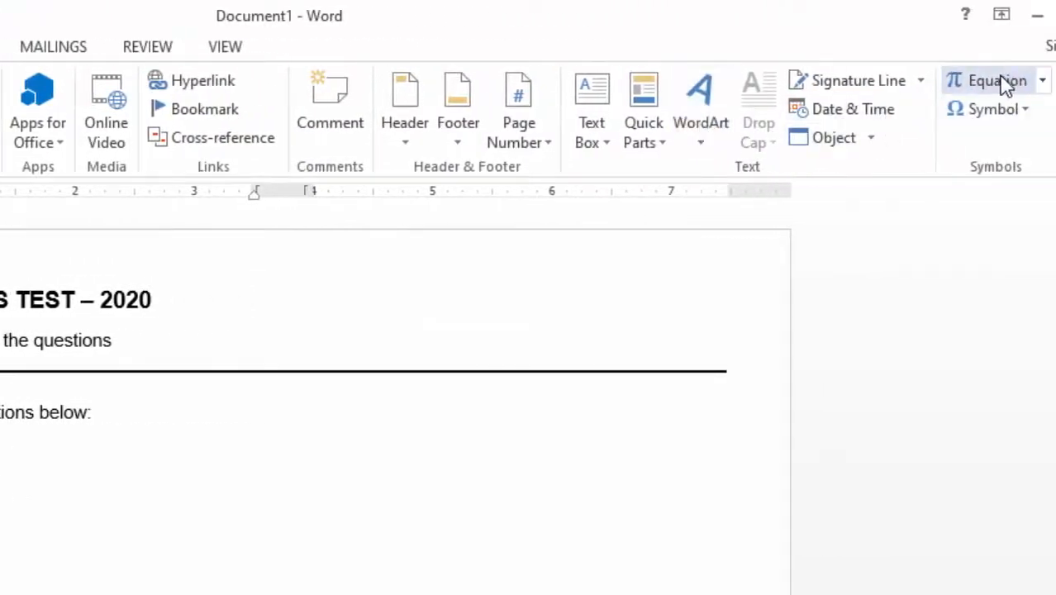
click(999, 82)
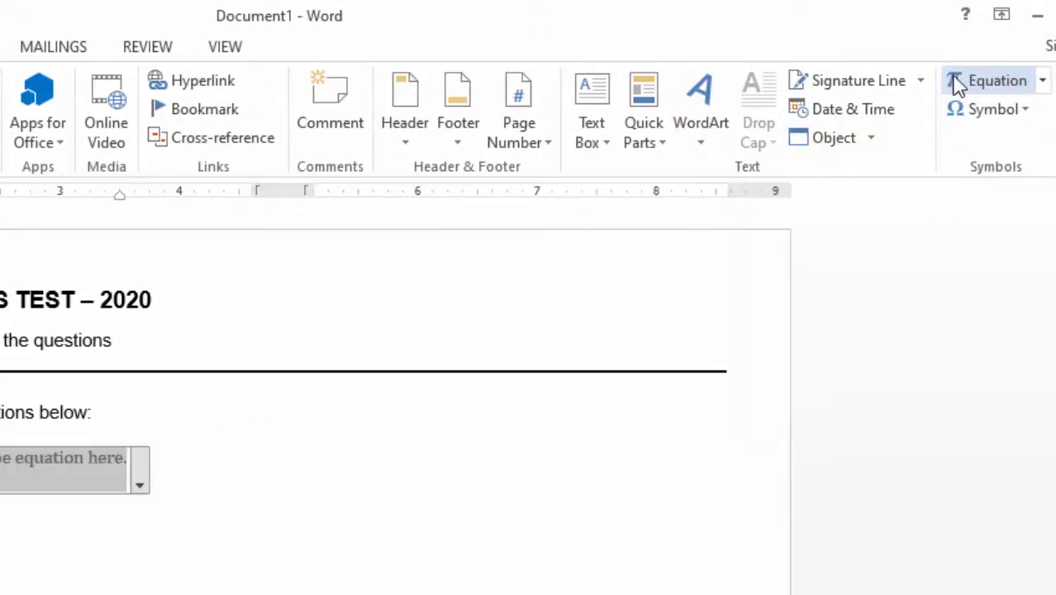
click(438, 139)
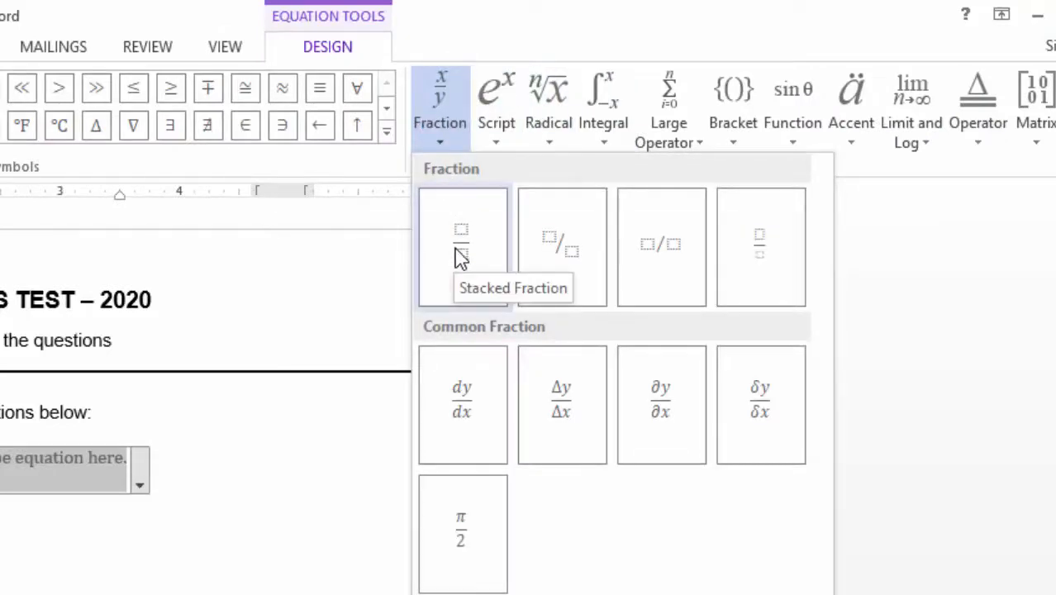
click(461, 256)
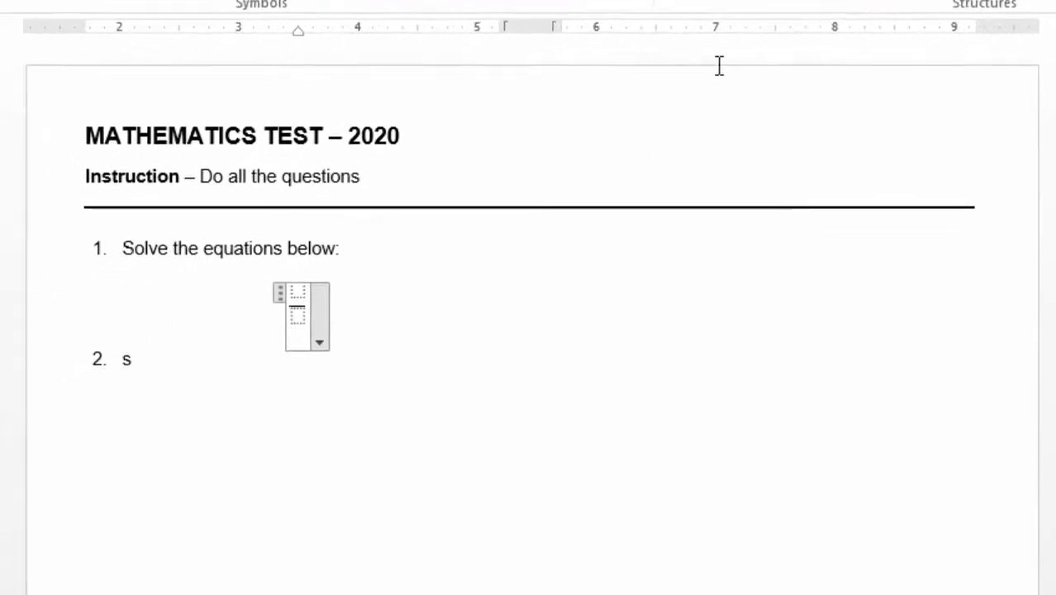
click(299, 291)
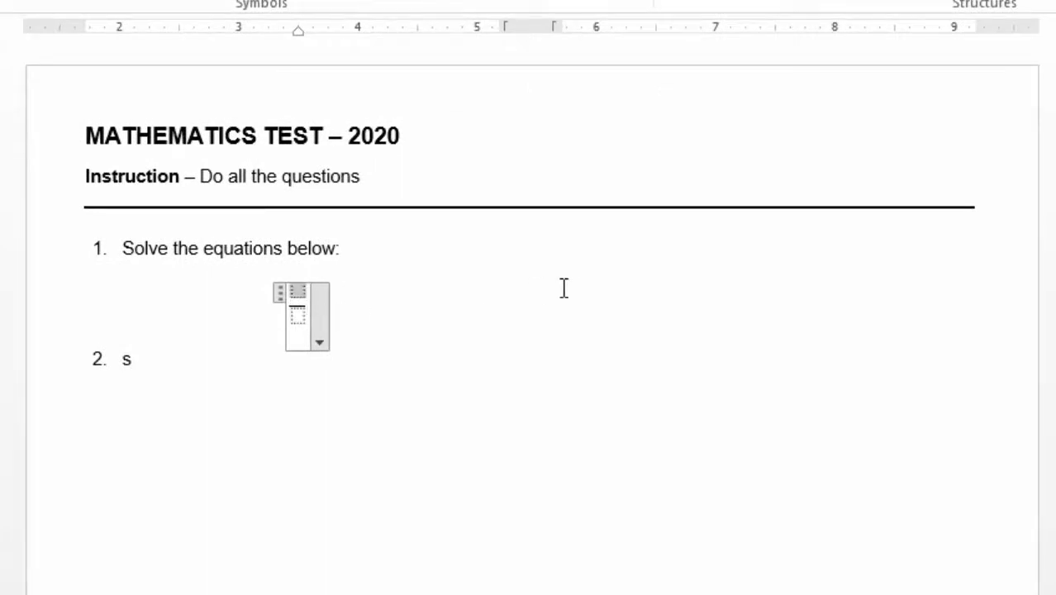
text(1)
click(297, 316)
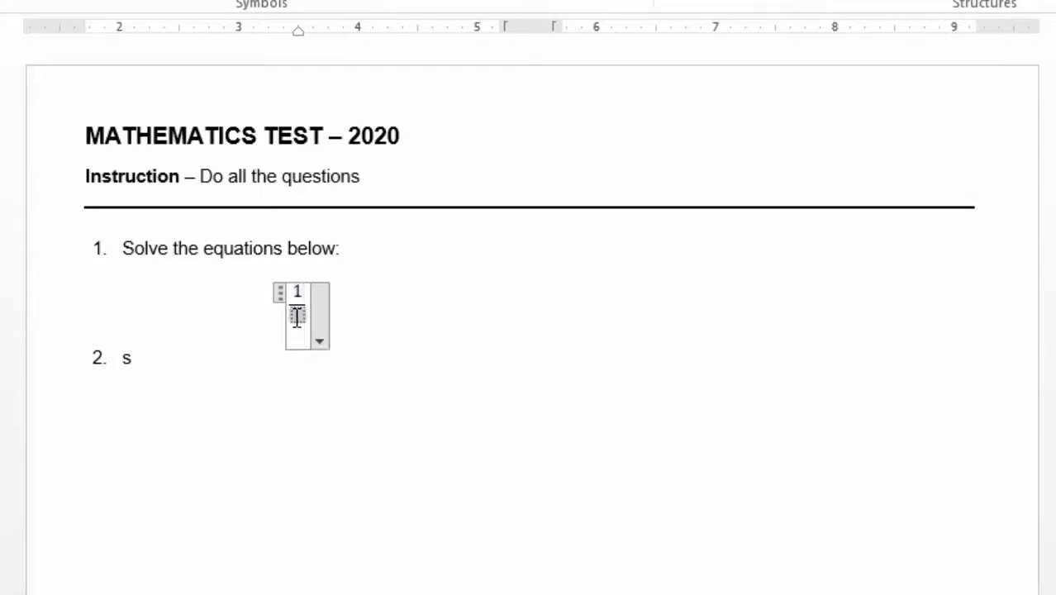
text(4)
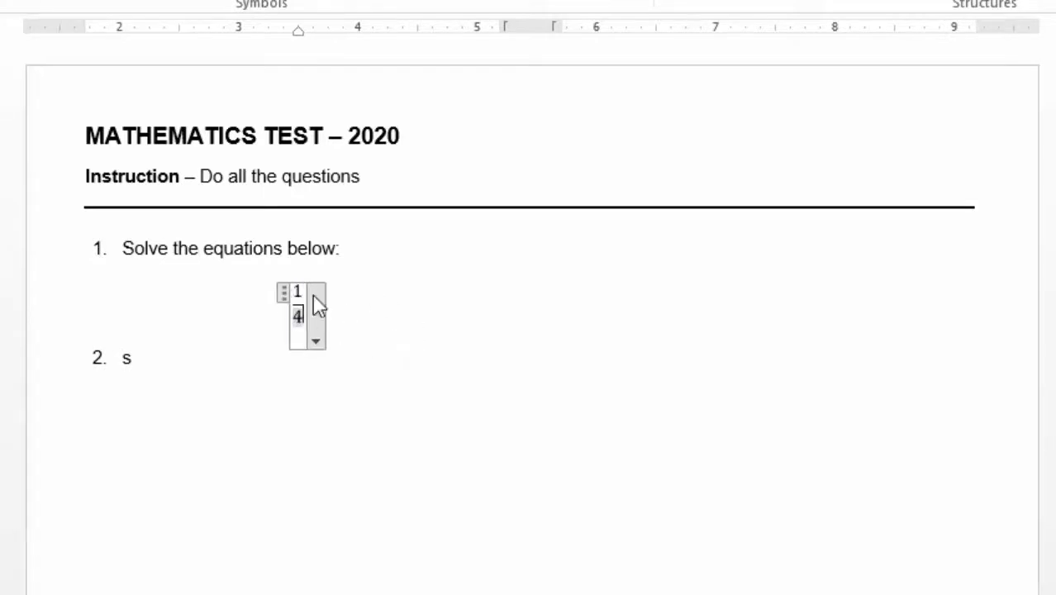
Step: Change the 1/4 equation to inline and add a plus sign after it
click(315, 341)
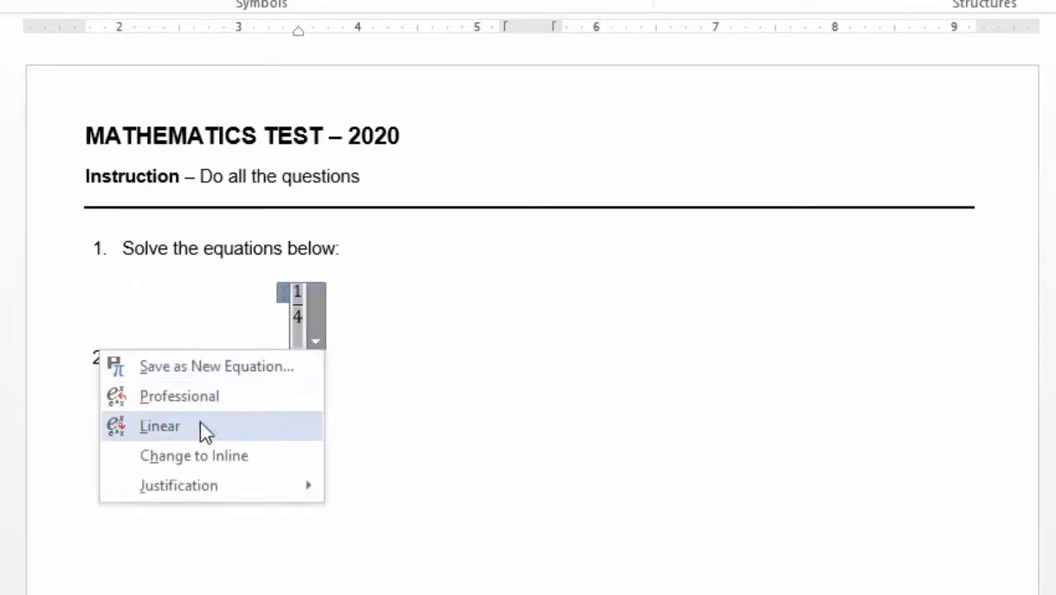
click(216, 465)
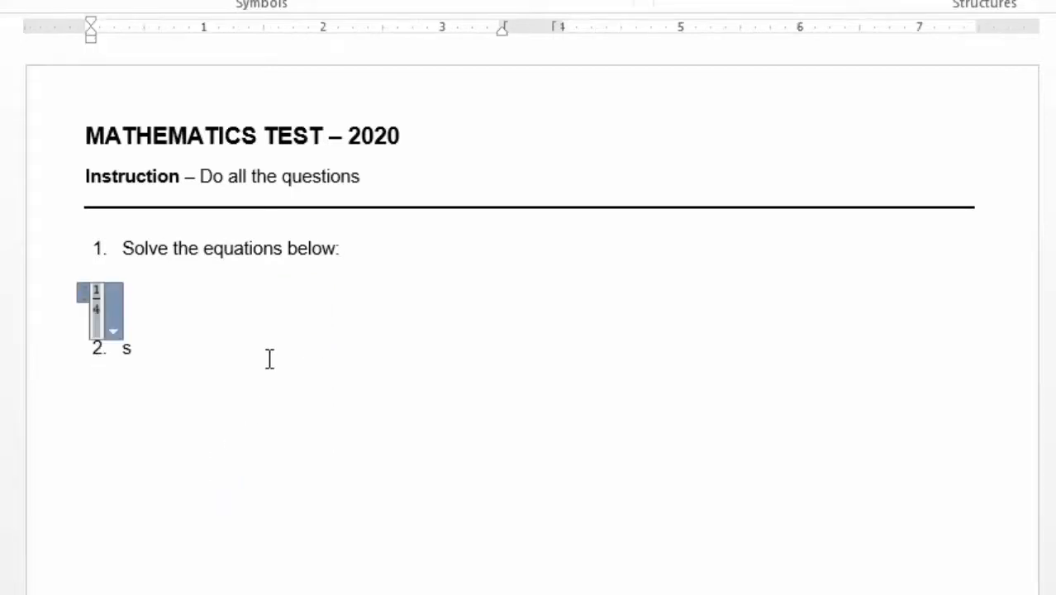
click(196, 296)
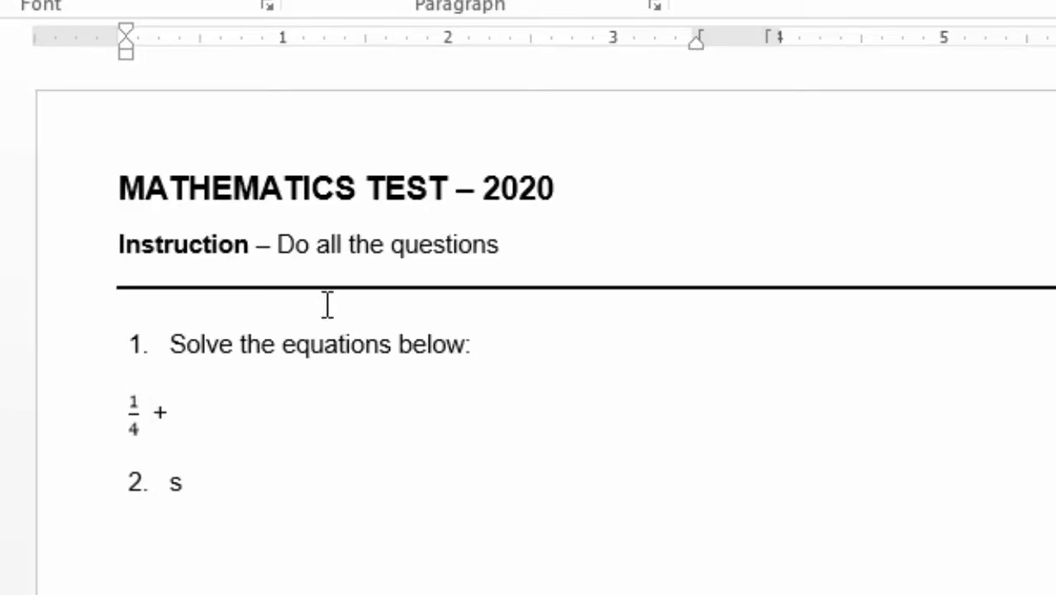
Step: Insert the stacked fraction 3/4 after the plus sign and end the first equation with "="
click(112, 11)
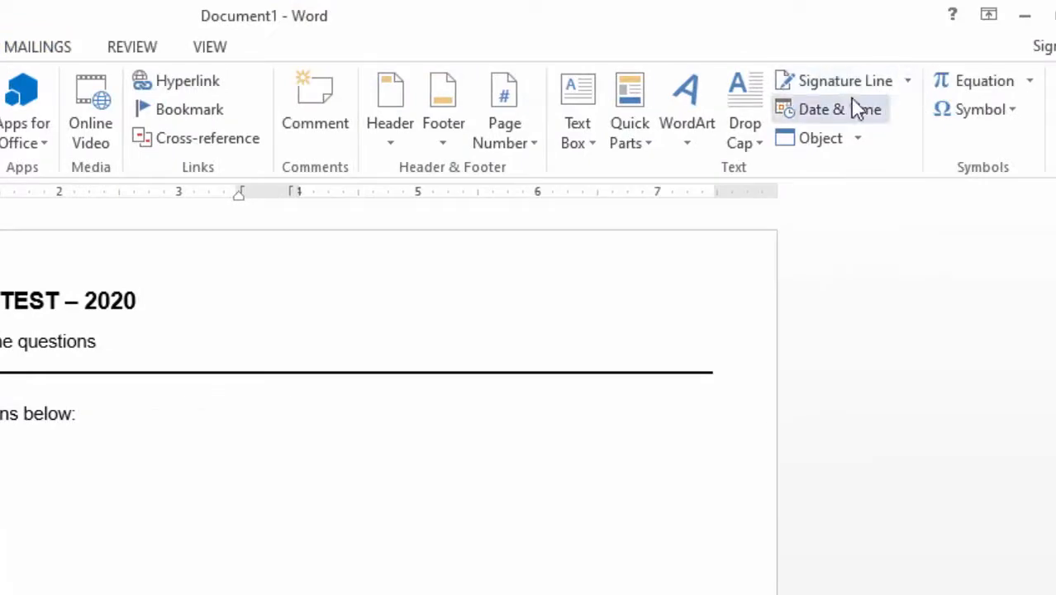
click(1001, 83)
click(428, 142)
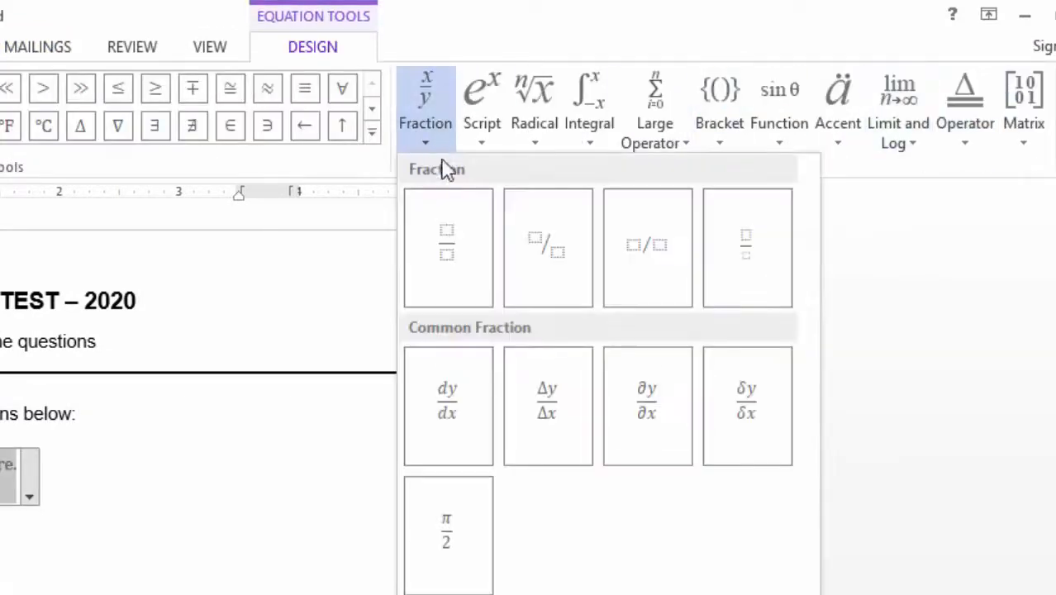
click(447, 262)
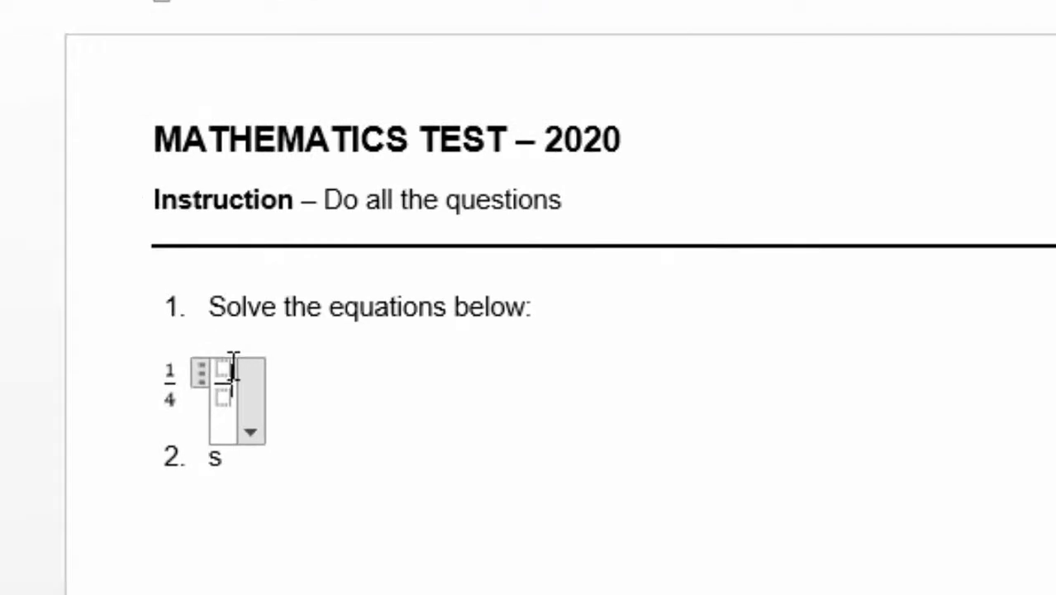
click(222, 368)
text(3)
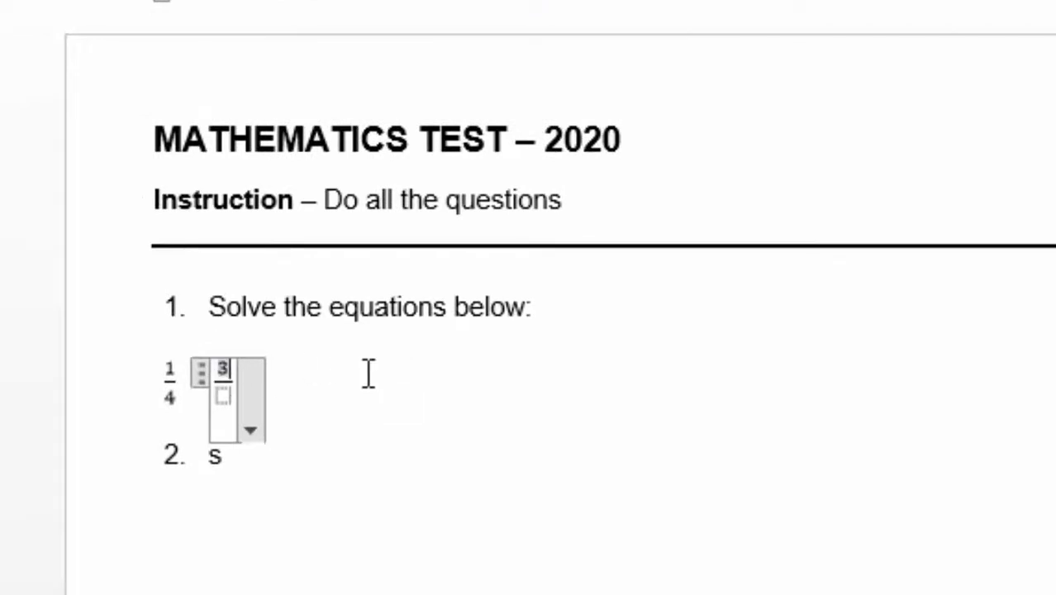
click(221, 396)
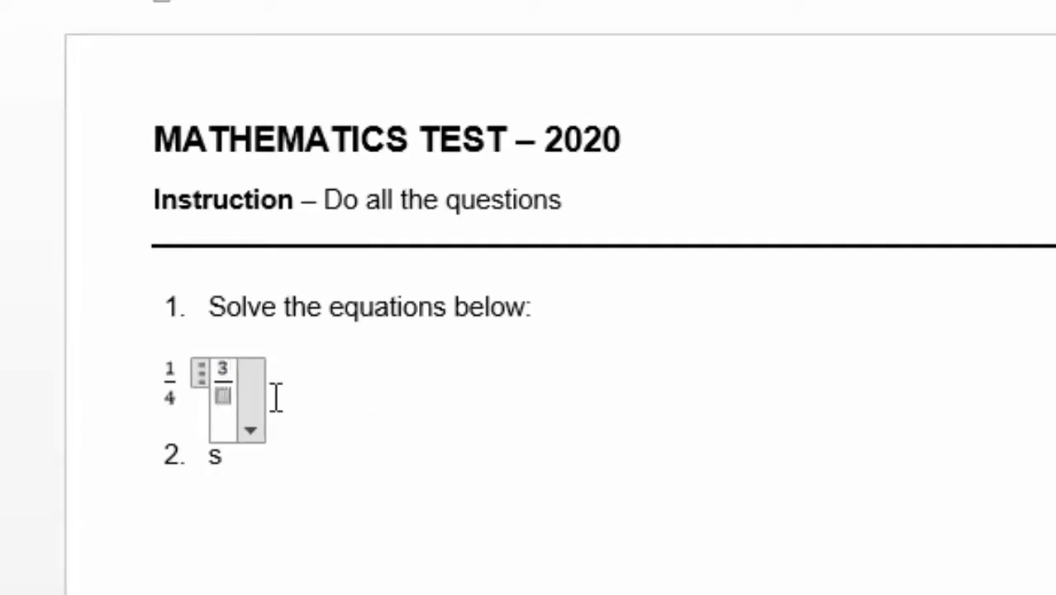
text(4)
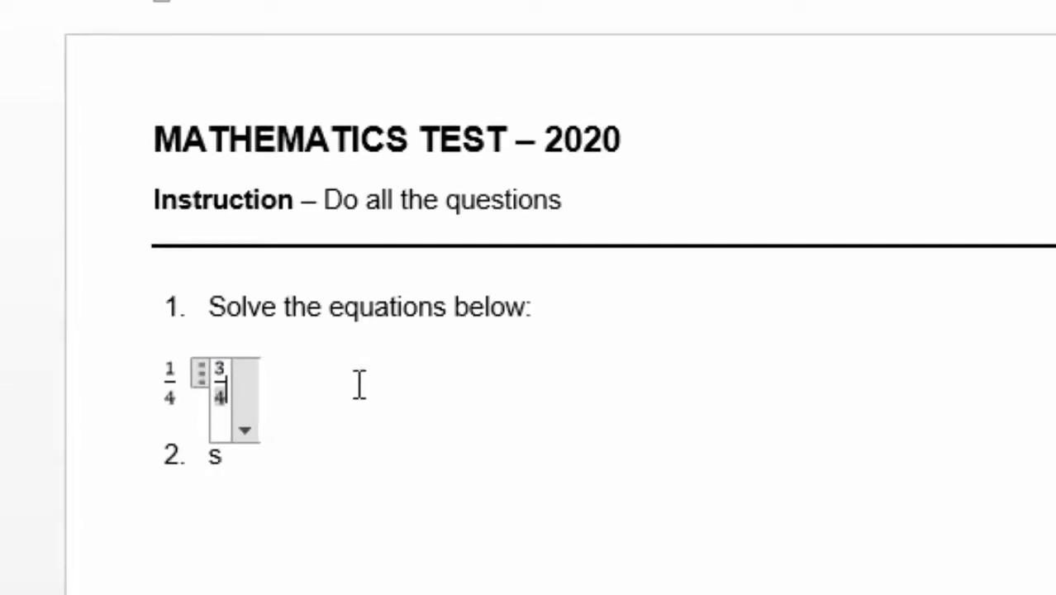
click(302, 385)
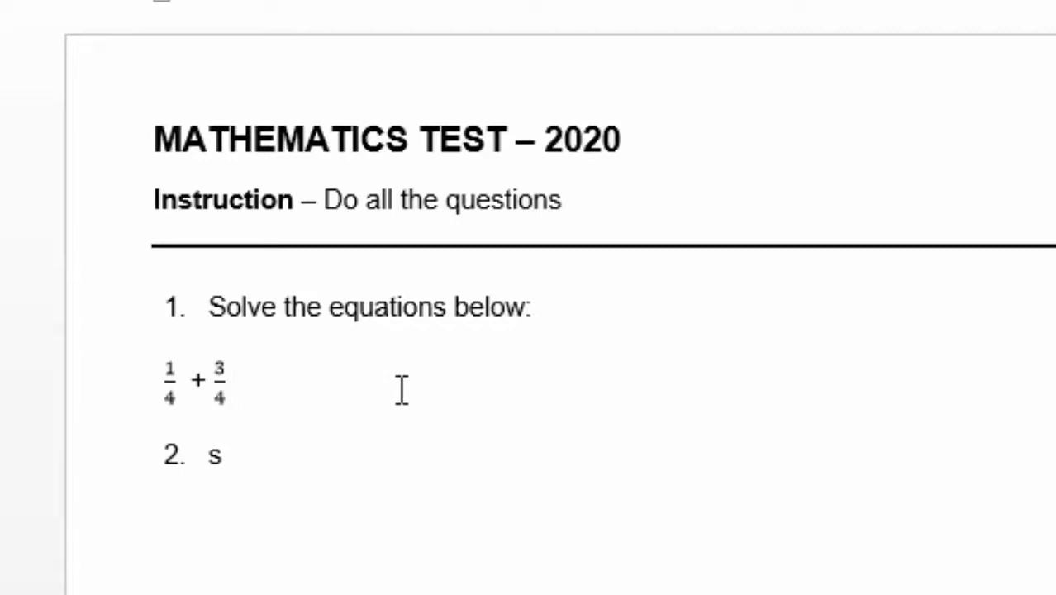
text(=)
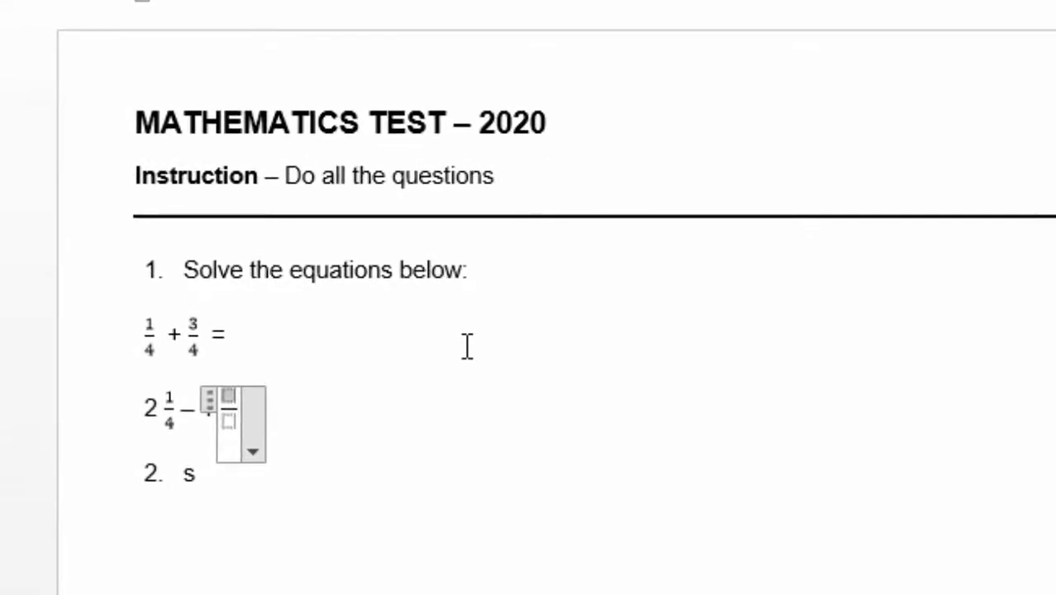
Step: Fill the empty fraction in the second equation with 1/2 and end it with "=" to read 2 1/4 – 1 1/2 =
text(1)
click(231, 421)
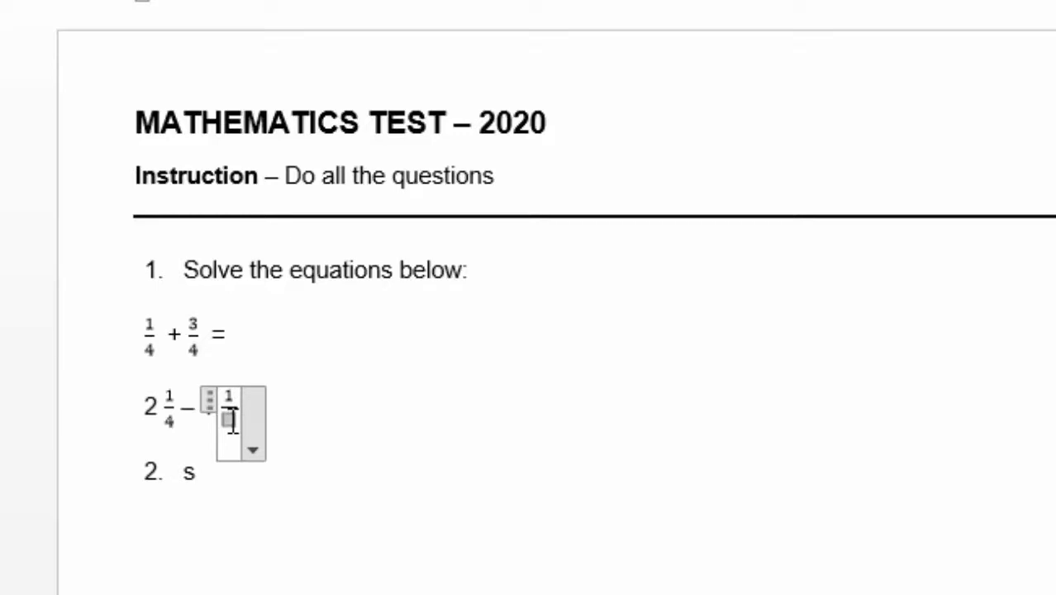
text(2)
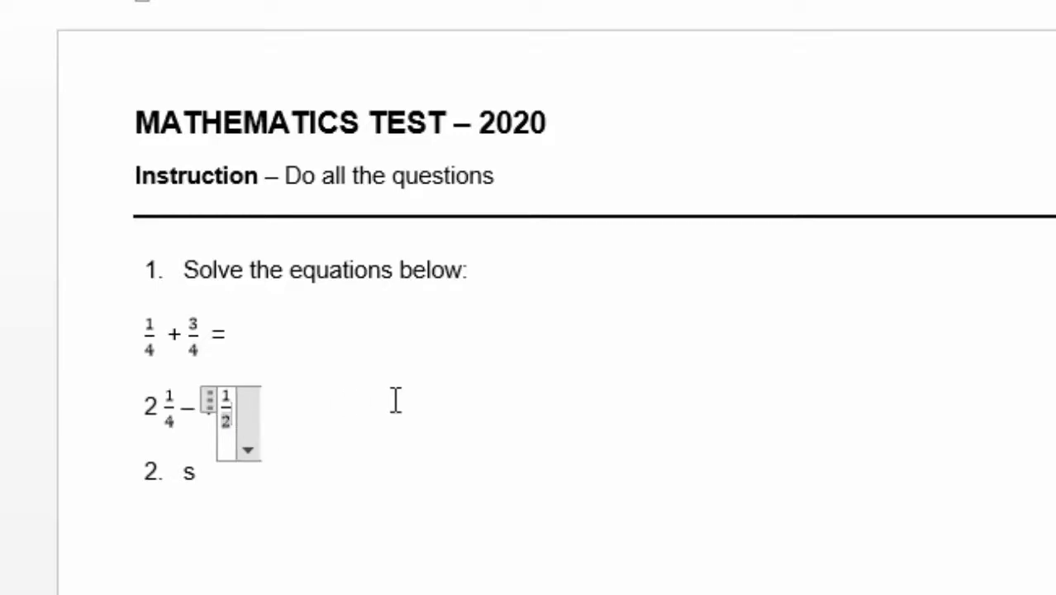
click(440, 396)
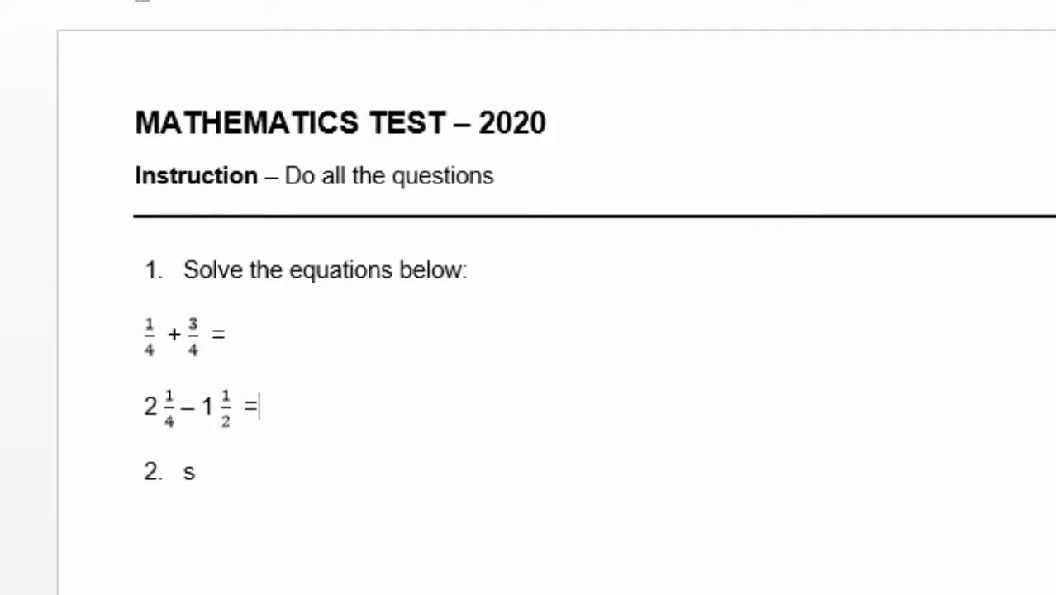
Step: Enlarge the font of both equation lines under question 1 to 14 pt
click(433, 355)
drag(138, 325, 263, 396)
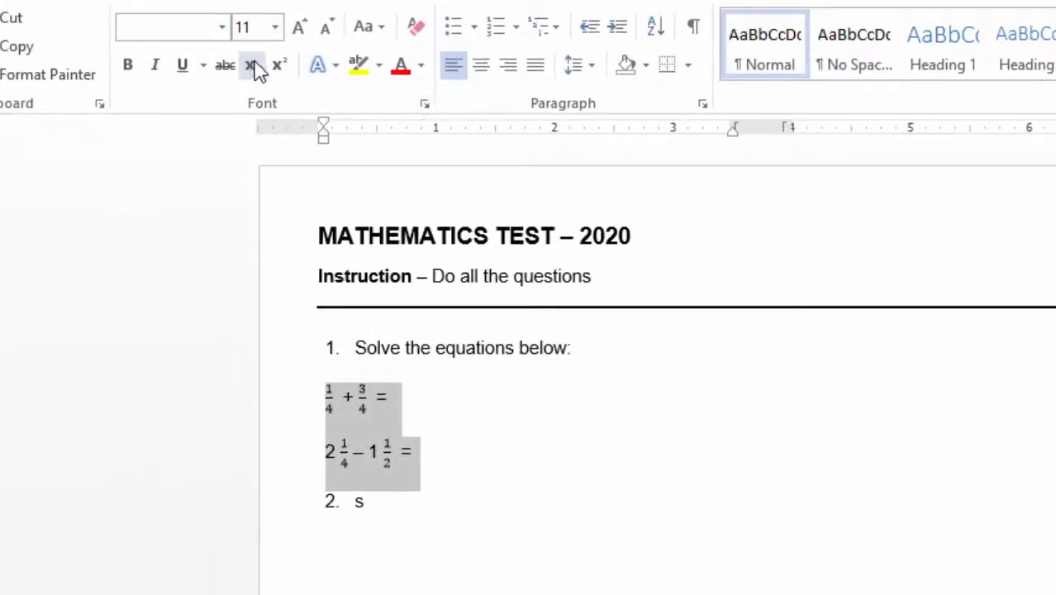
click(299, 32)
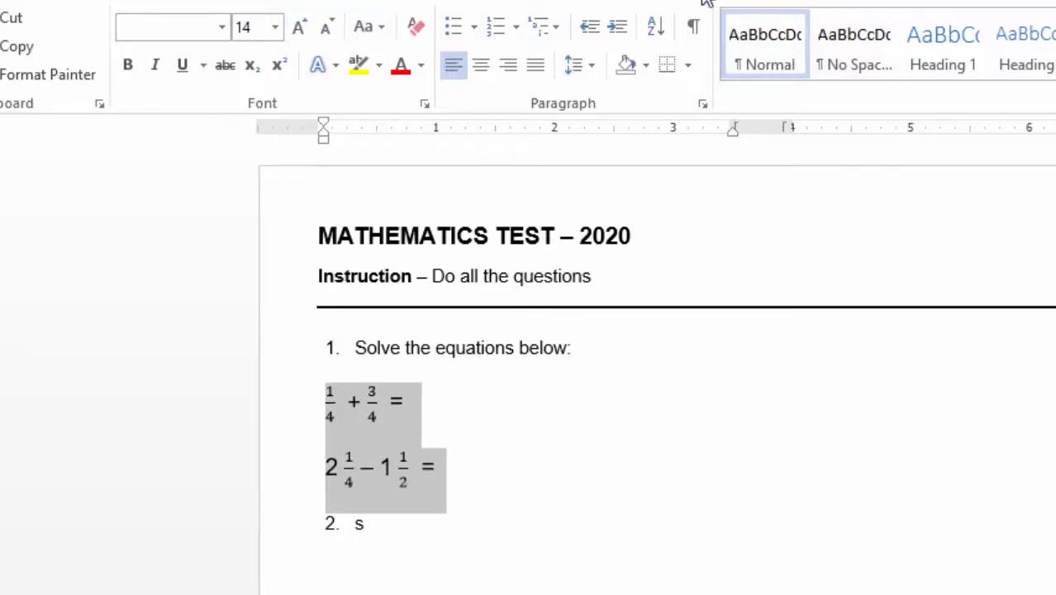
Step: Apply the a), b), c) numbering format to the two equation lines
click(515, 31)
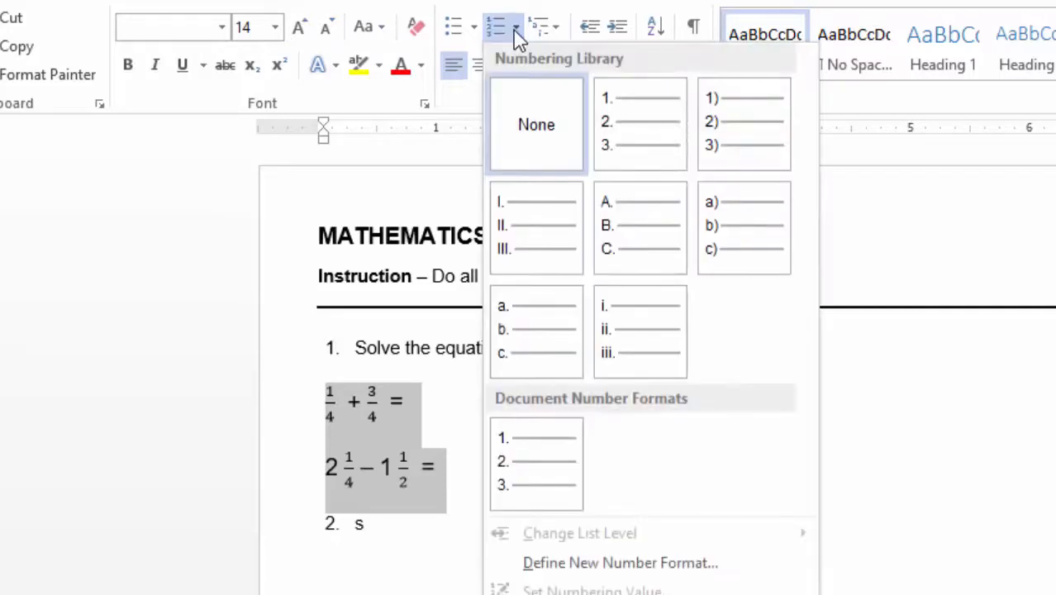
click(739, 227)
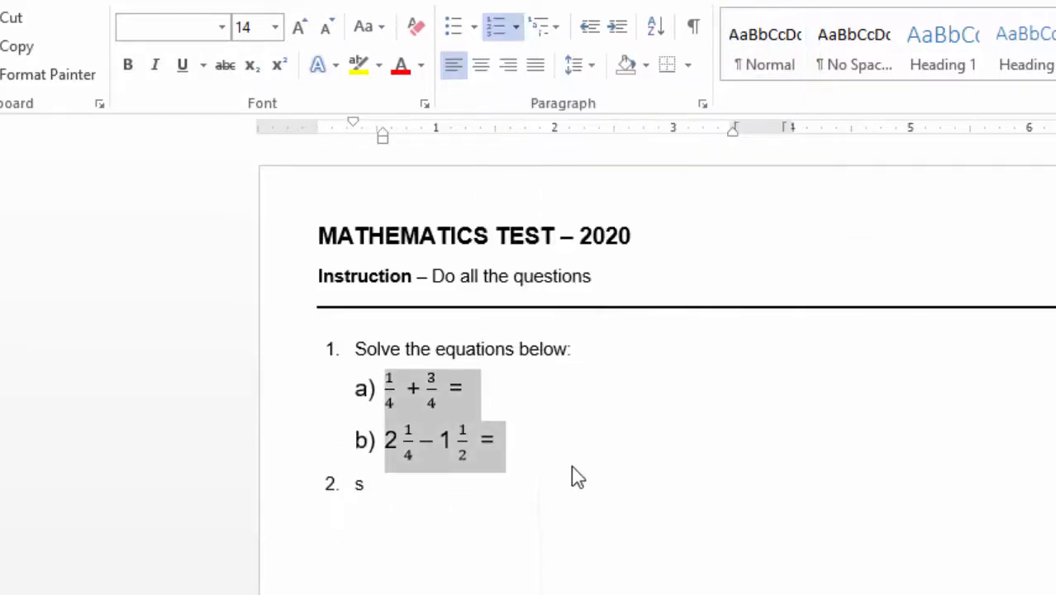
click(545, 471)
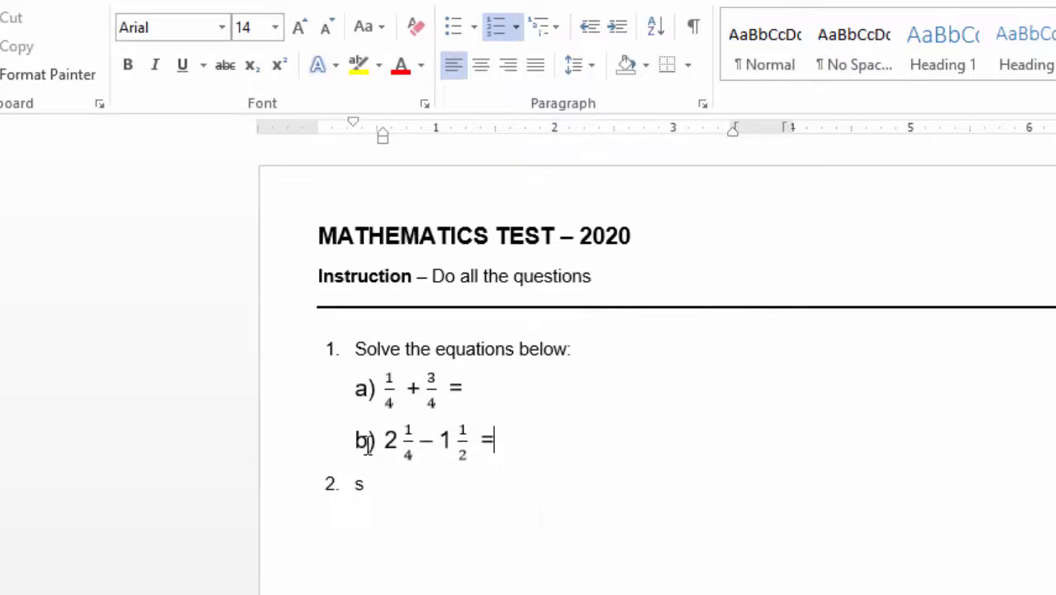
Step: Reduce the a) and b) list labels to 12 pt
click(365, 386)
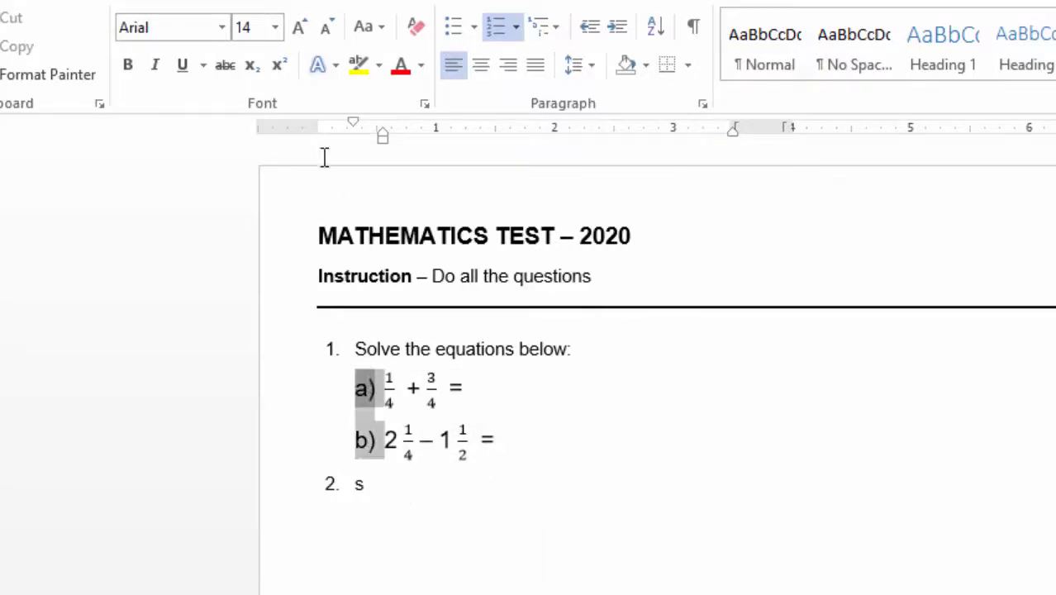
click(326, 29)
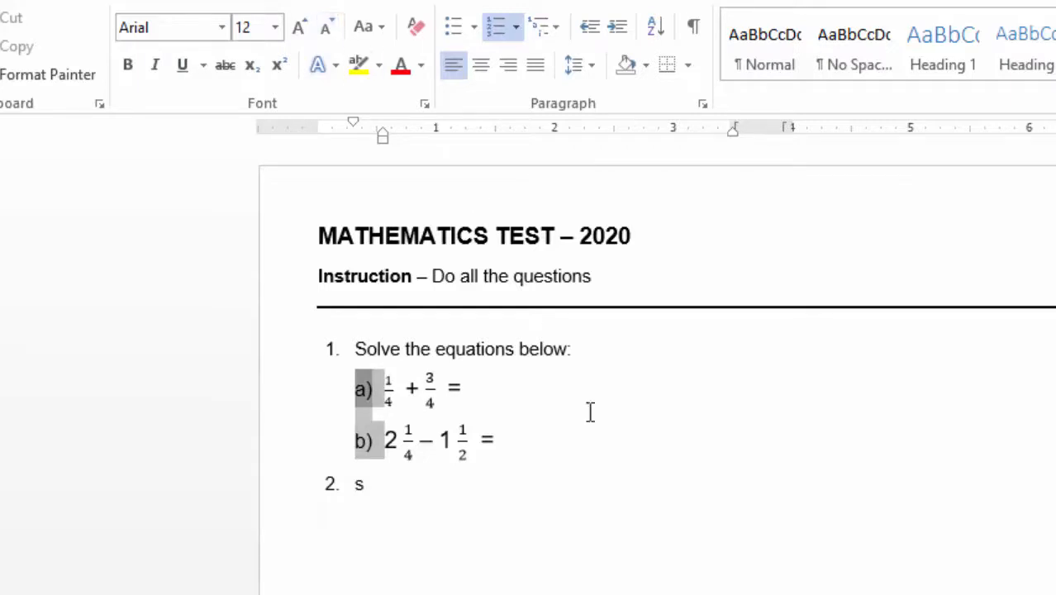
click(714, 488)
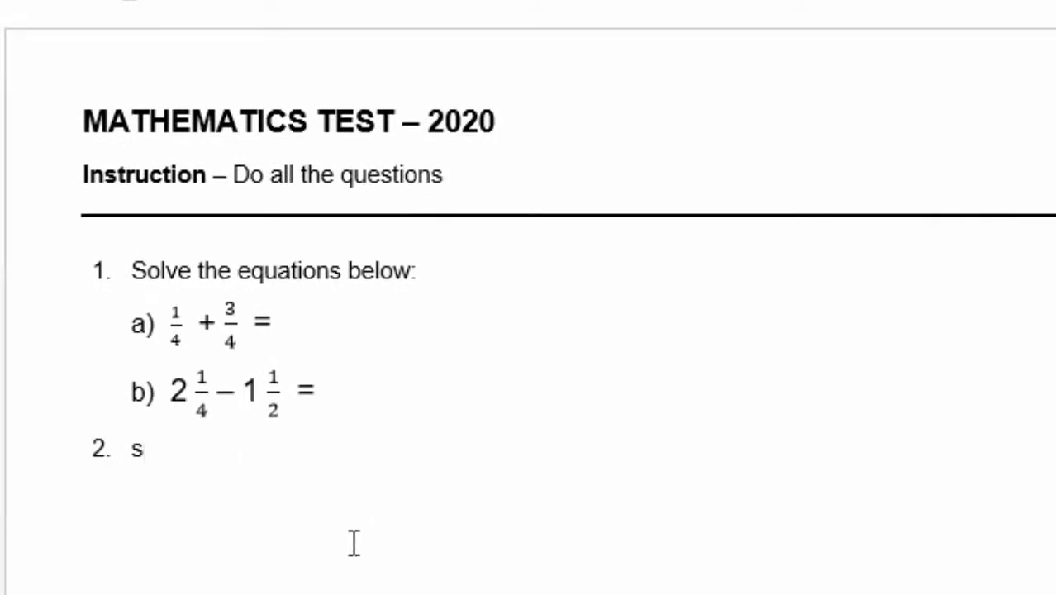
Step: Add two "S" placeholder items below item 2 and remove the numbering from the first of them
key(Return)
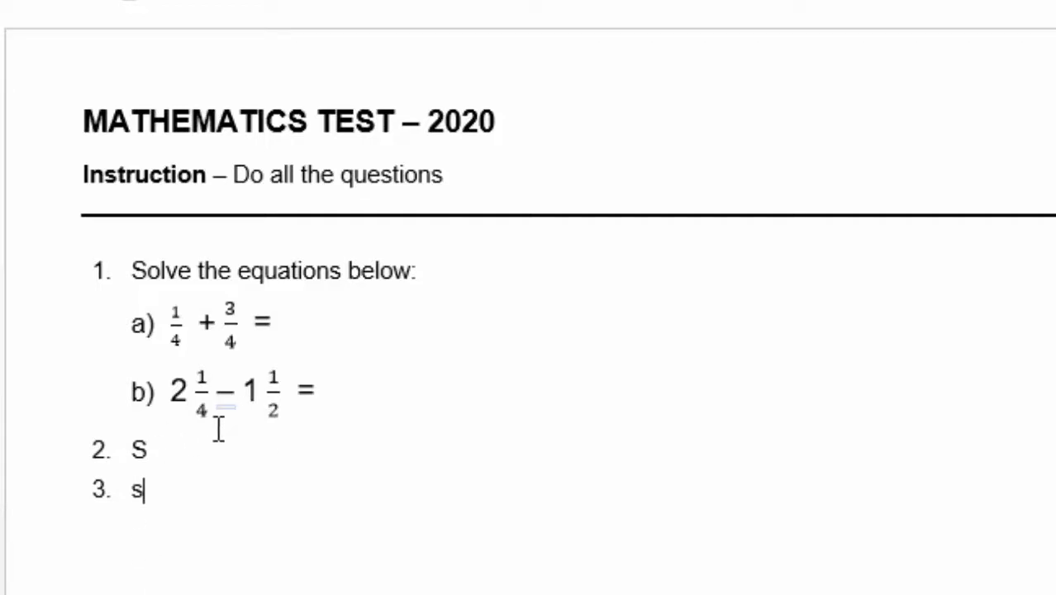
key(Return)
text(s)
click(162, 454)
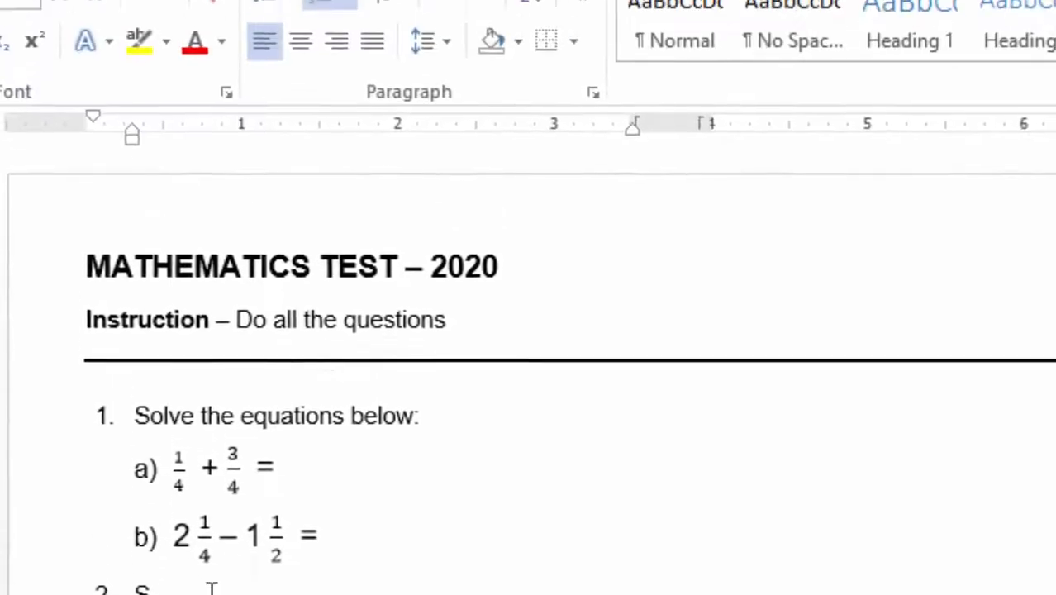
click(322, 115)
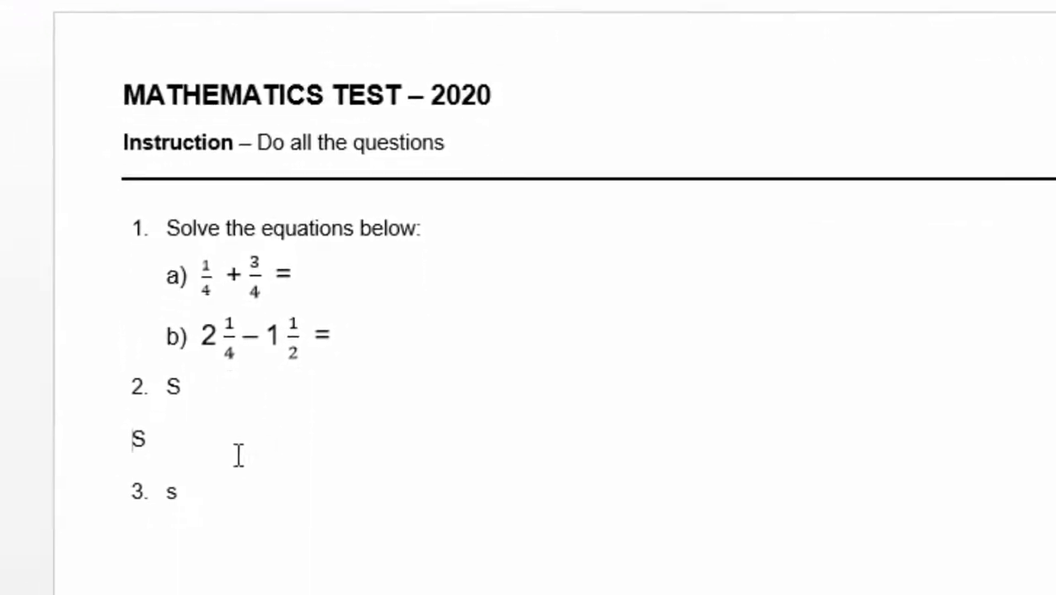
Step: Replace the placeholder text of question 2 with "Find angle x"
click(207, 385)
key(BackSpace)
text(Fin)
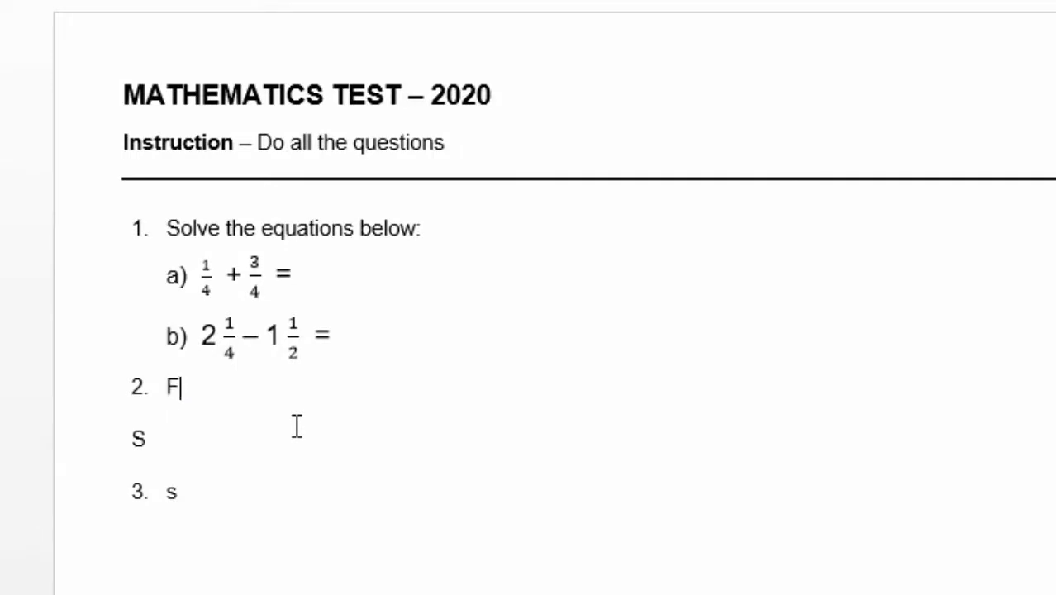
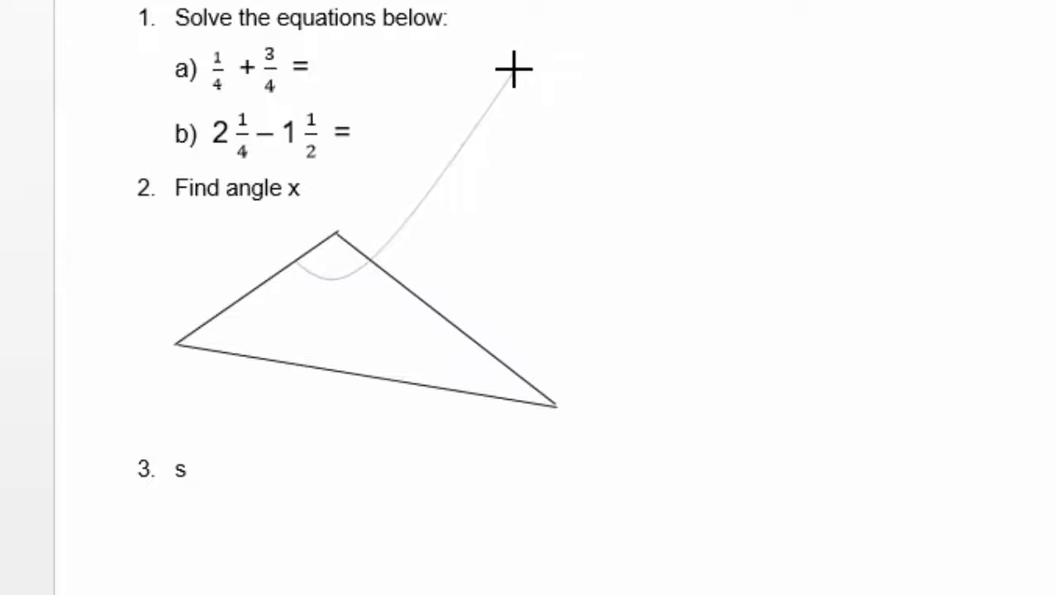
Step: Finish the curved arc that marks the upper angle of the triangle under question 2
key(Escape)
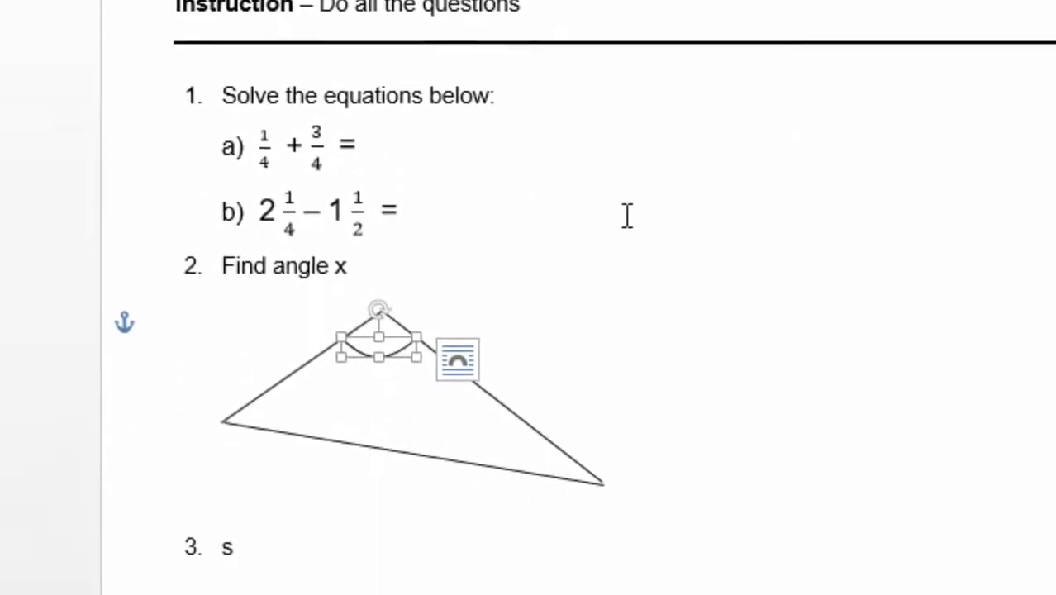
Step: Undo the last two edits to the triangle drawing and redo one of them
click(623, 193)
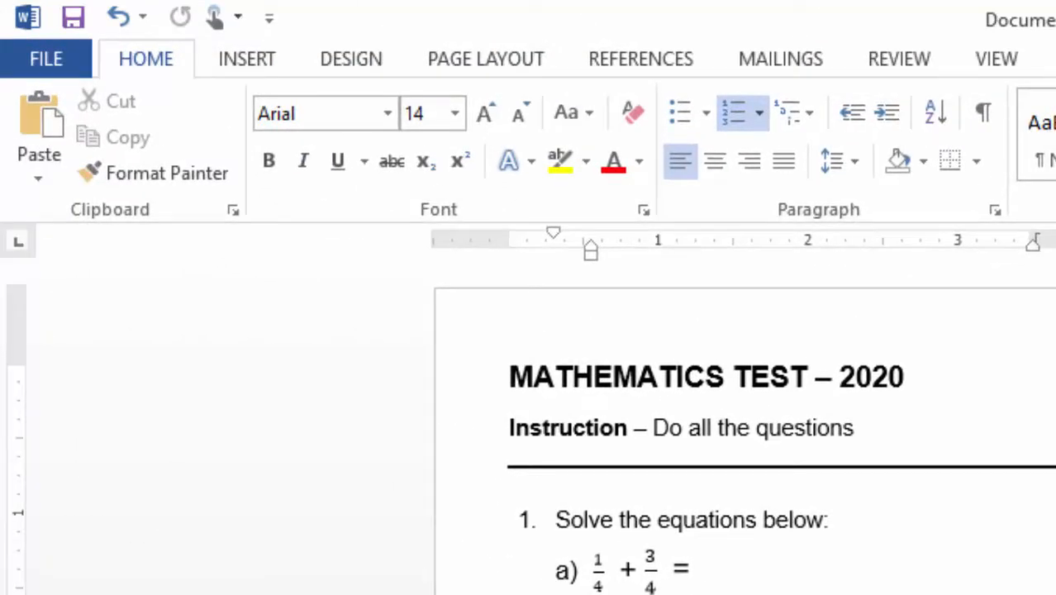
key(ctrl+z)
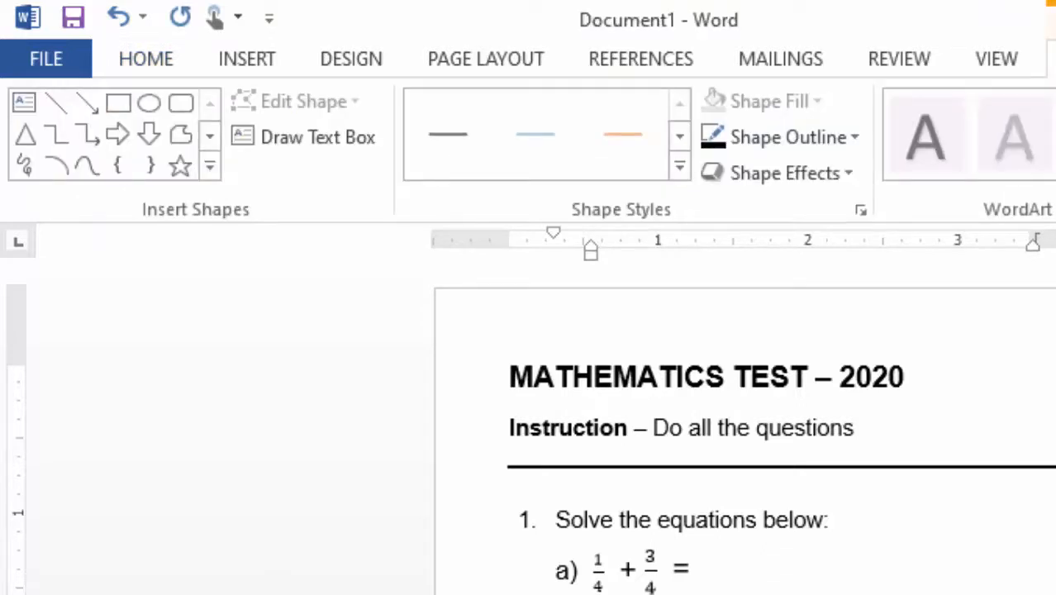
key(ctrl+z)
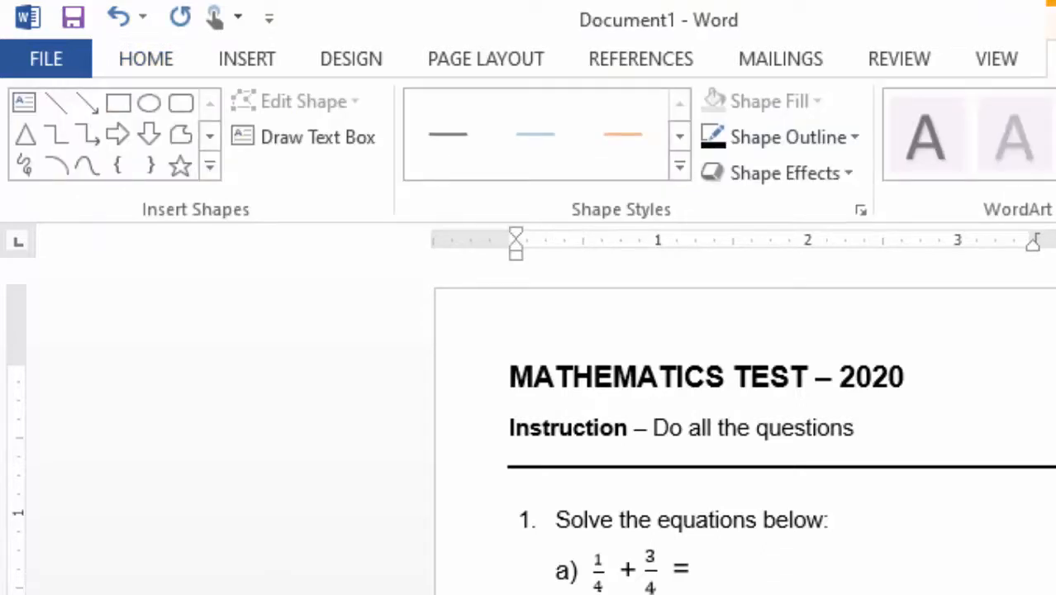
key(ctrl+y)
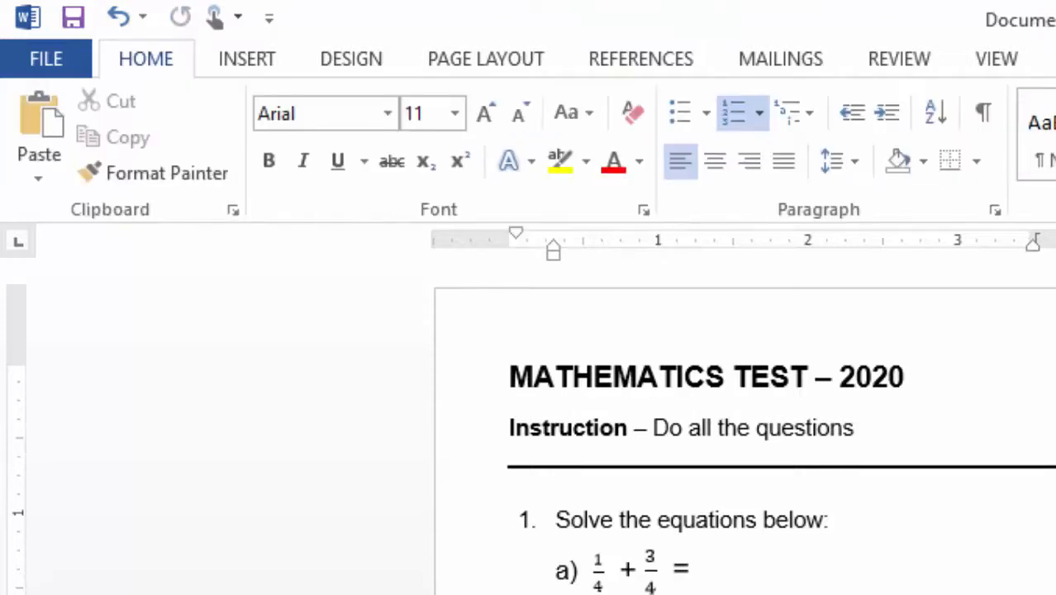
Step: Adjust the upper end of the triangle's left side so that it meets the right side at the apex
click(440, 468)
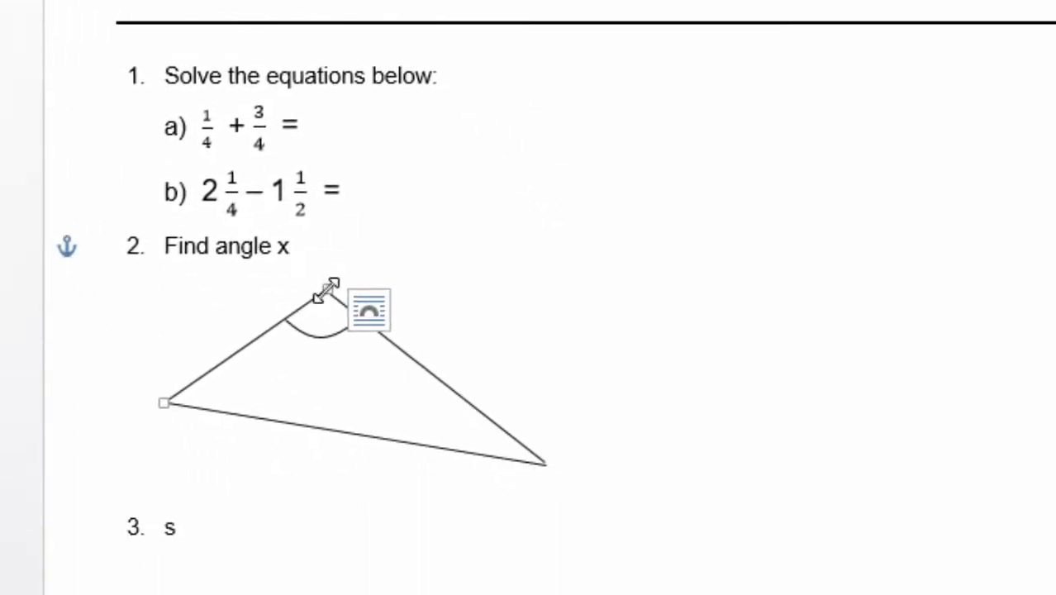
drag(324, 287, 325, 292)
click(662, 291)
click(311, 299)
drag(325, 293, 331, 293)
click(771, 266)
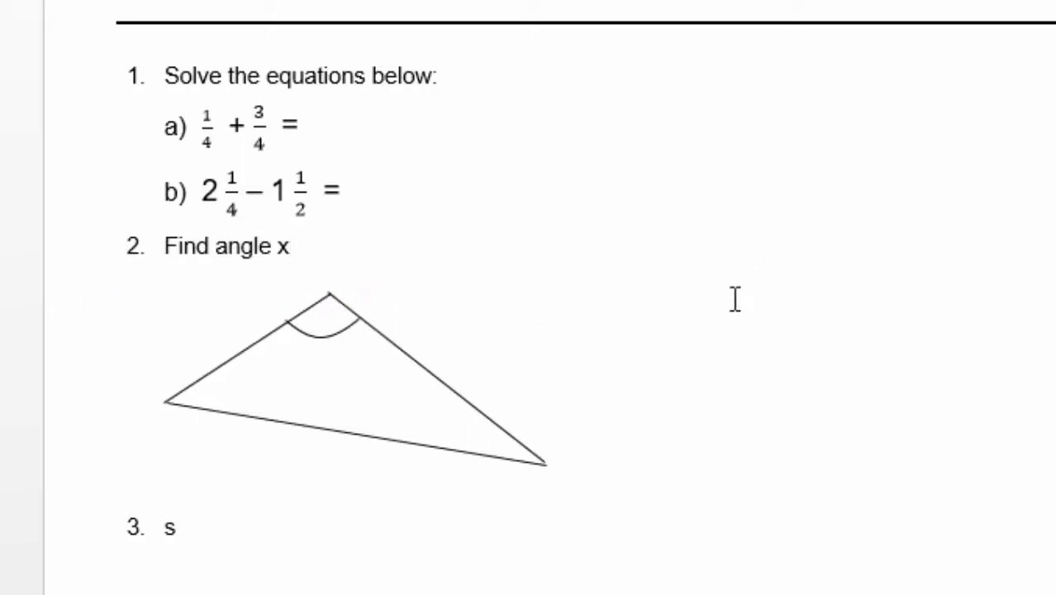
click(310, 301)
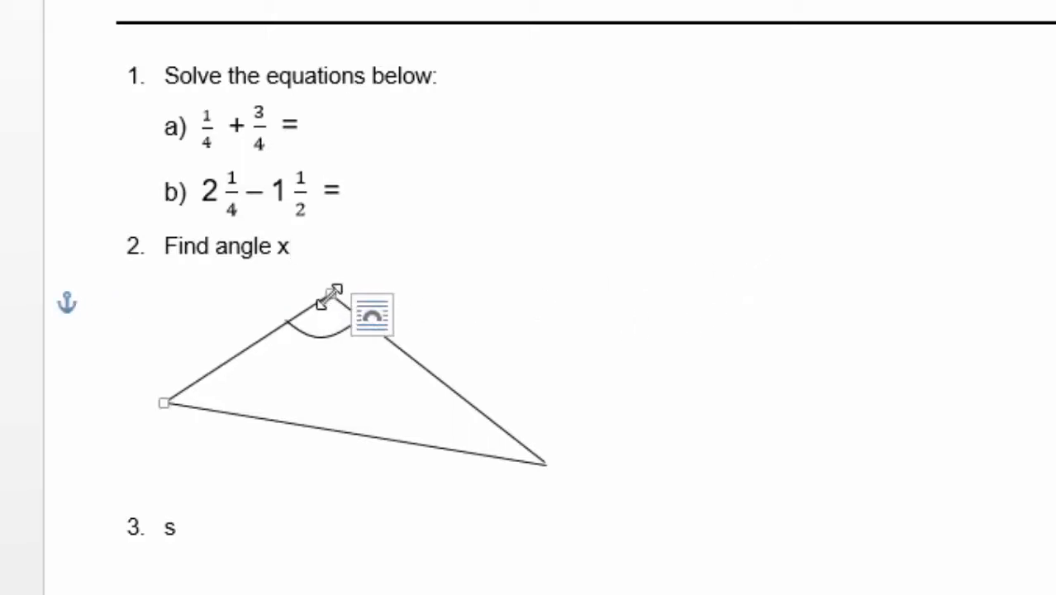
drag(328, 294, 330, 292)
click(746, 248)
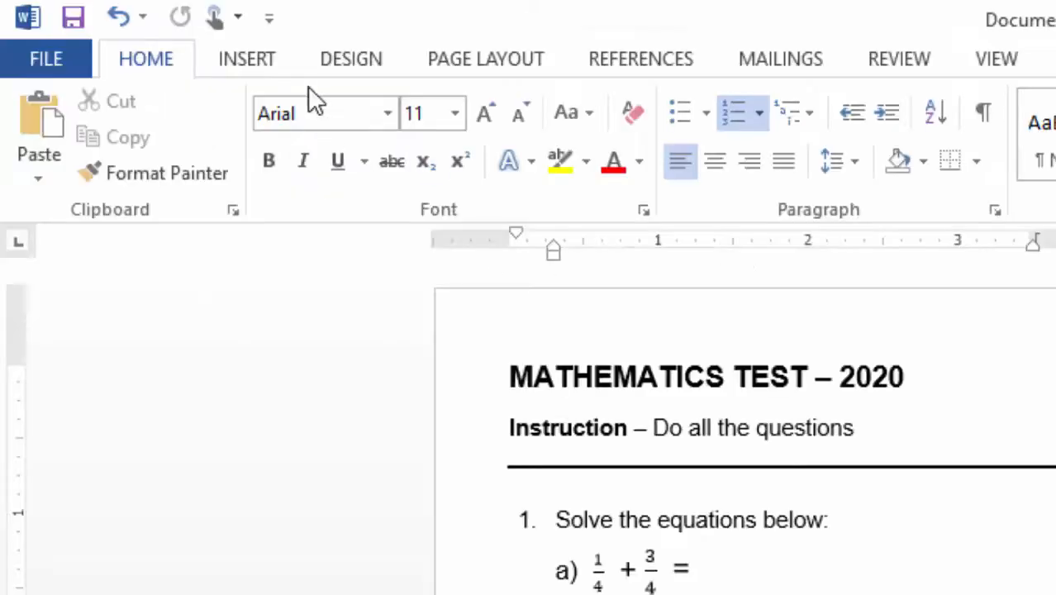
Step: Draw arcs with the Curve tool to mark the triangle's left and right angles
click(255, 57)
click(432, 170)
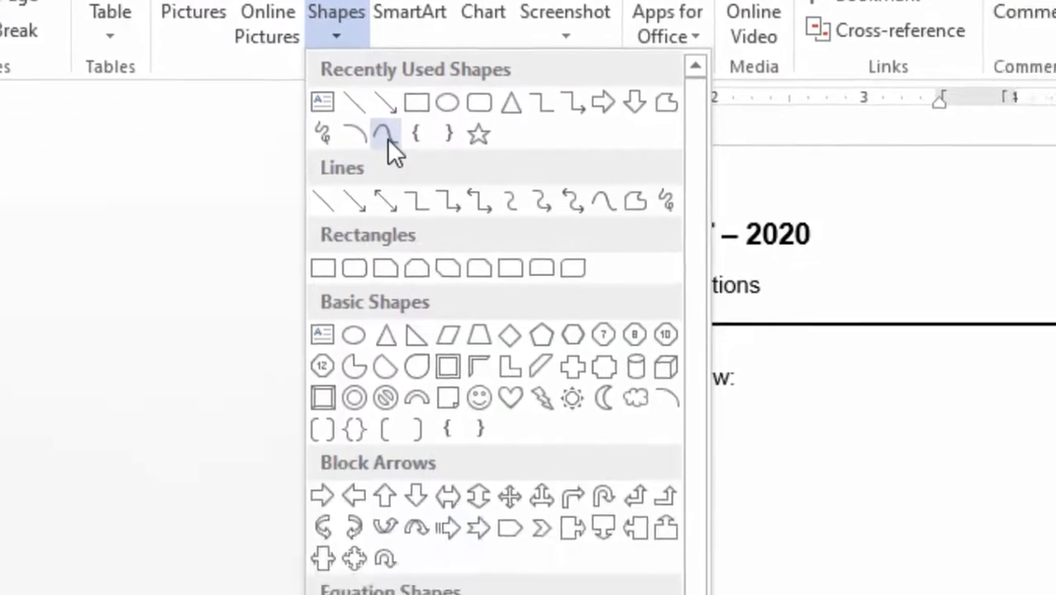
click(479, 277)
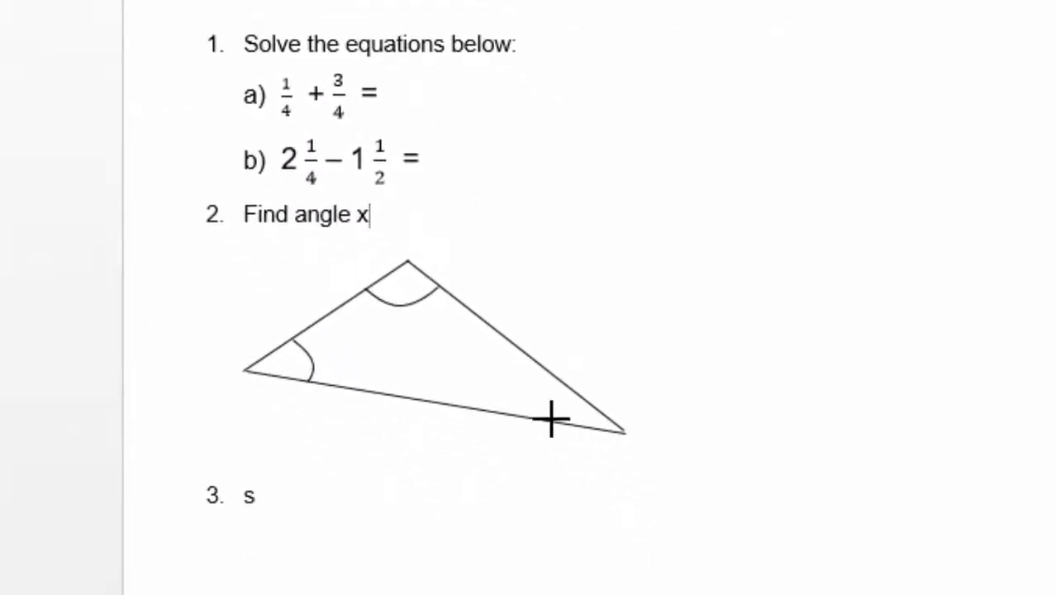
click(552, 422)
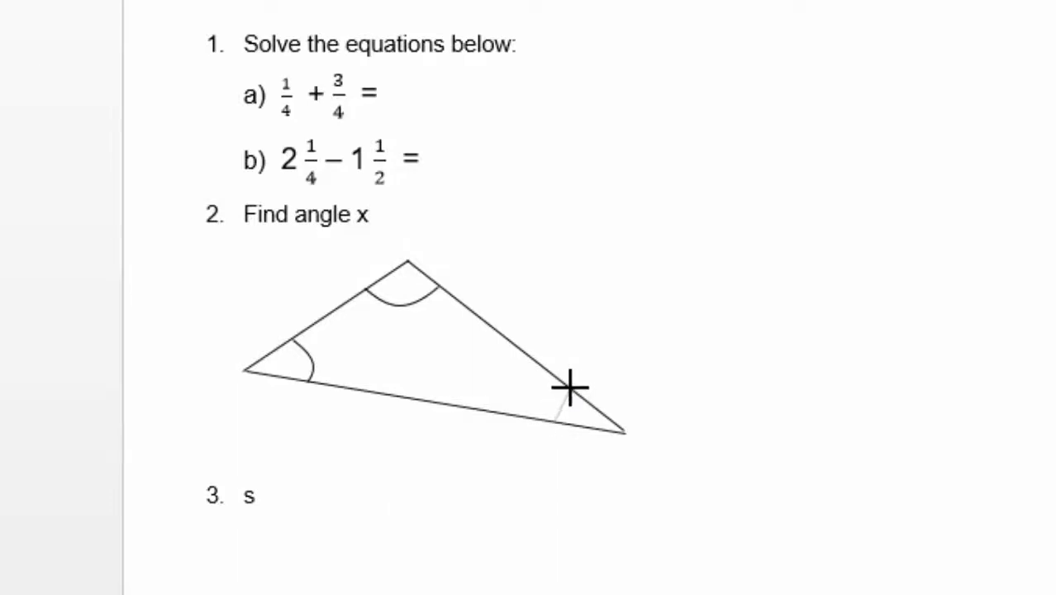
click(573, 388)
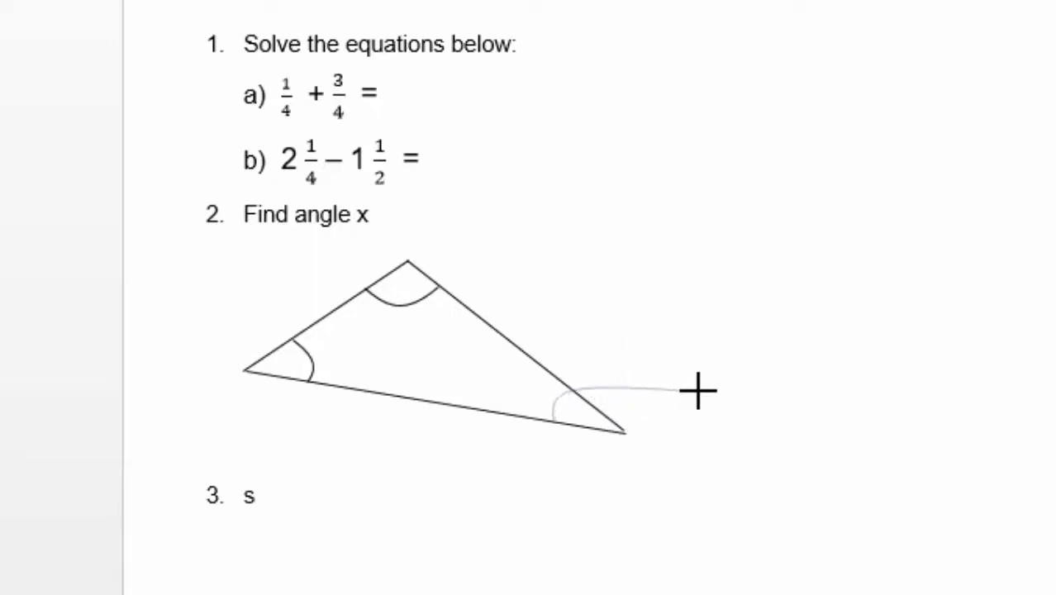
key(Escape)
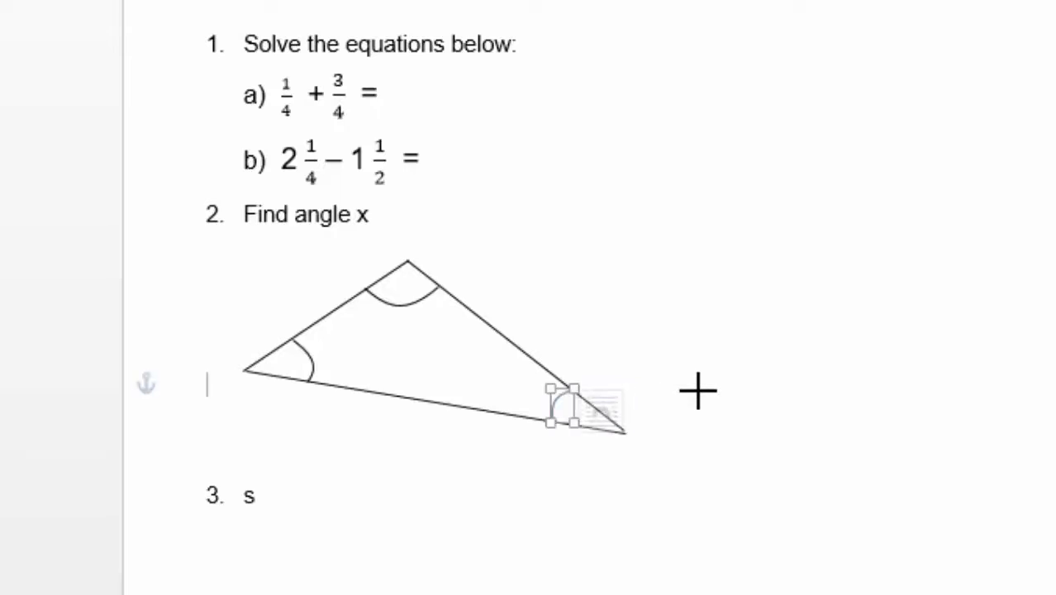
click(636, 287)
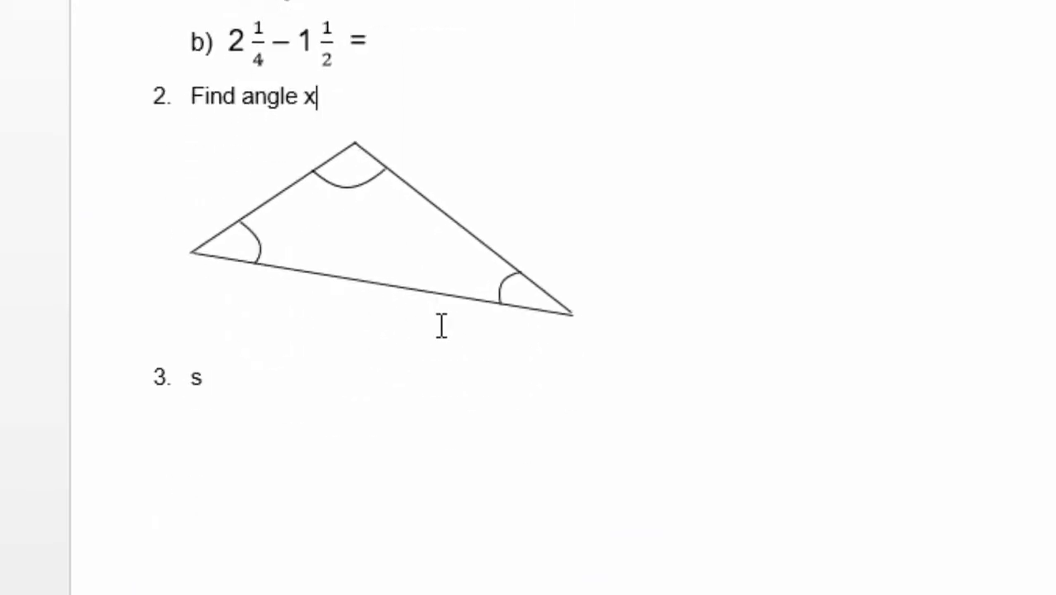
Step: Draw a text box inside the triangle below the upper angle's arc and enter 1100 in it
scroll(442, 327, down, 1)
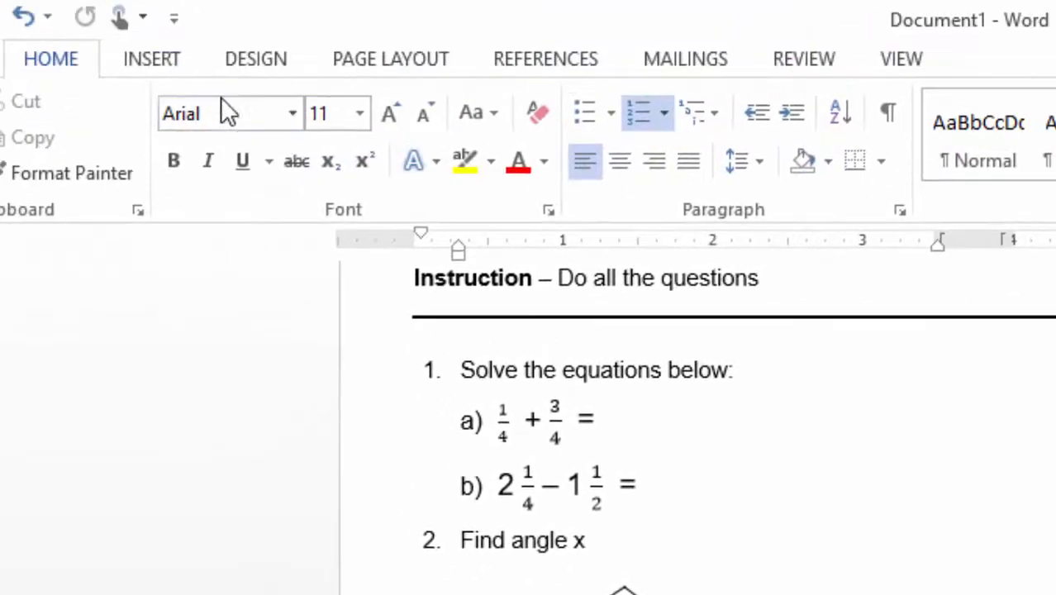
click(142, 59)
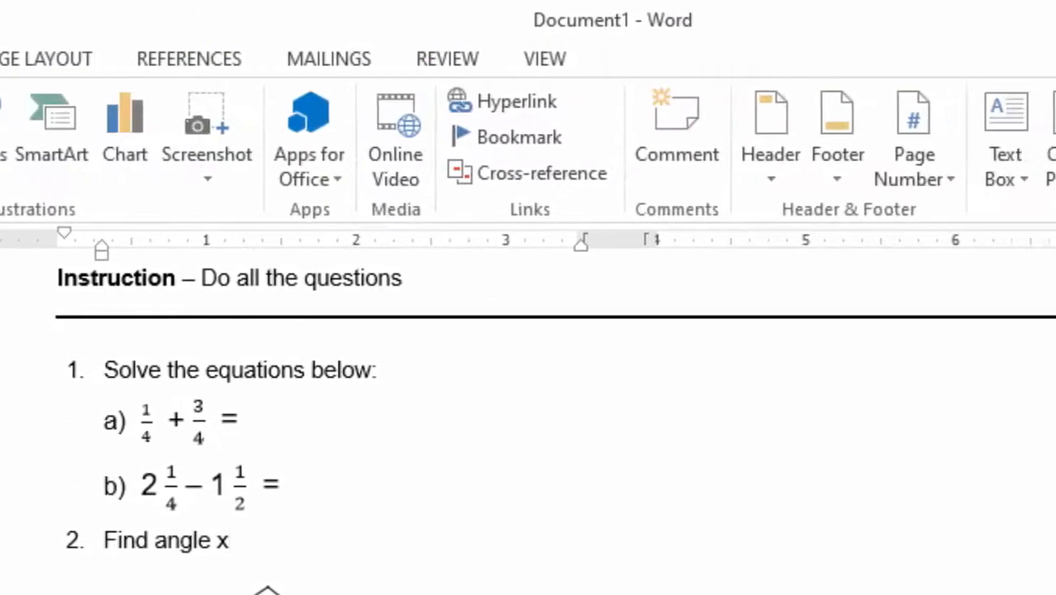
click(890, 169)
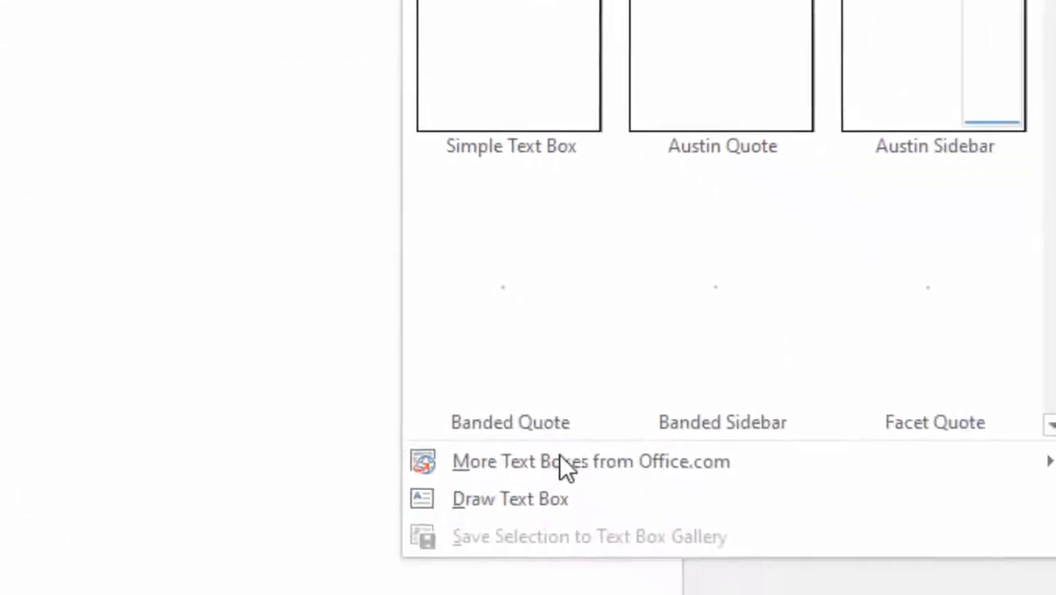
click(446, 463)
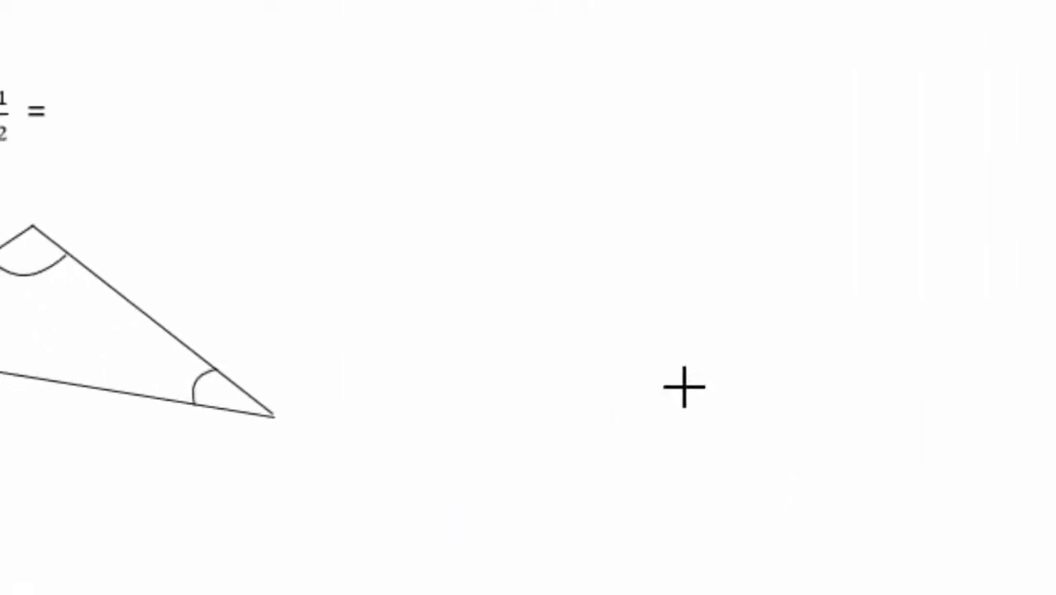
drag(348, 307, 557, 356)
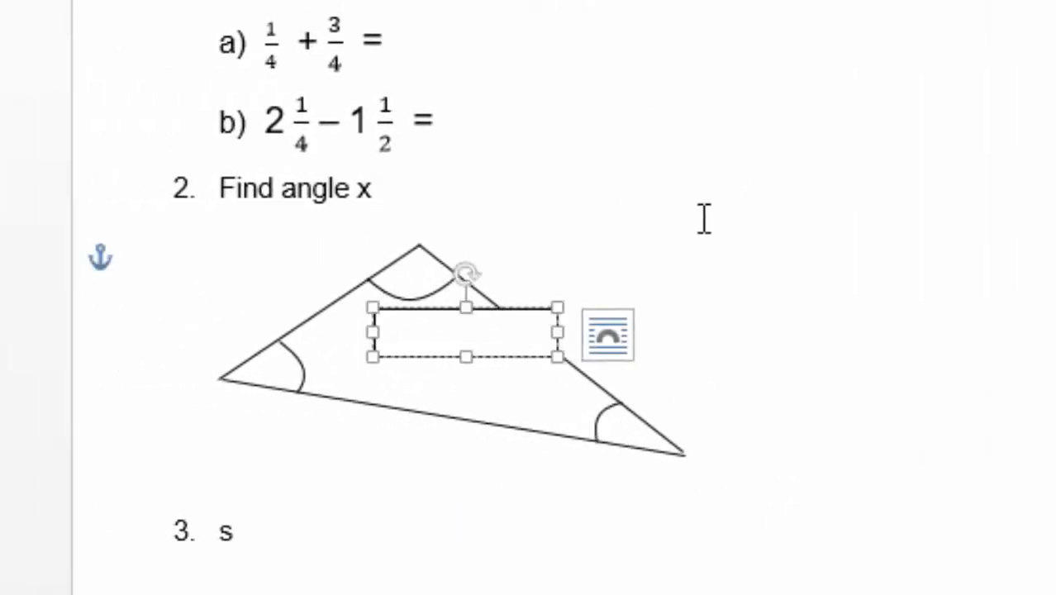
text(1100)
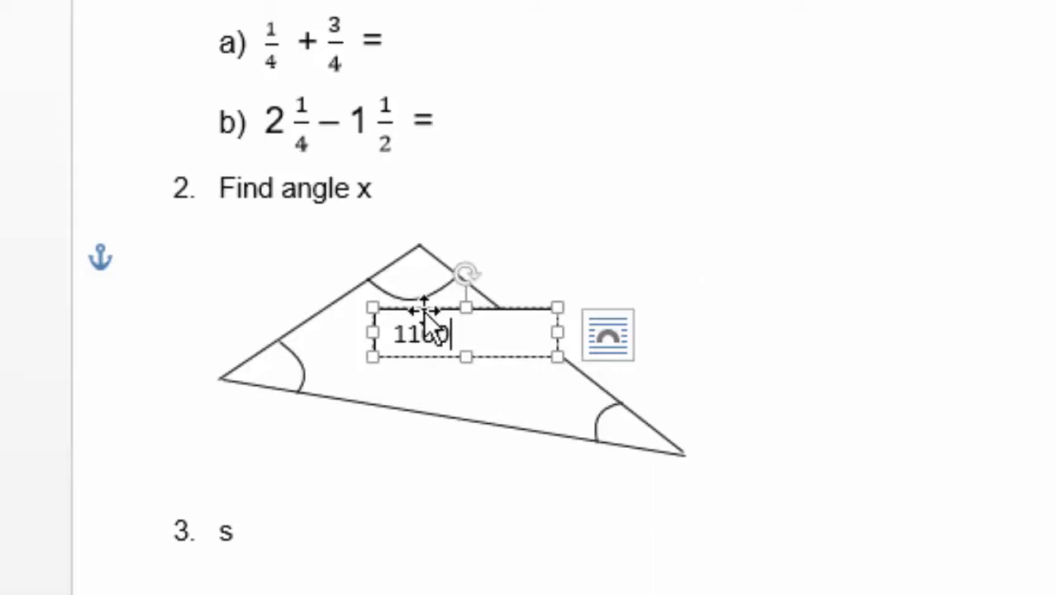
Step: Superscript the final 0 as a degree sign, put a space before it, and narrow the text box to fit the label
drag(455, 332, 439, 330)
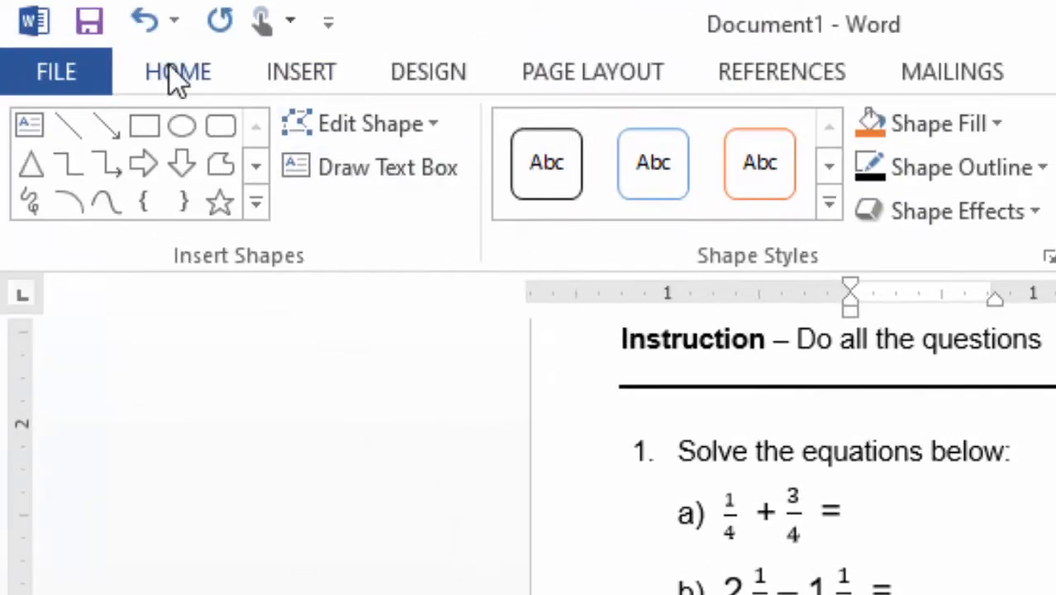
click(176, 75)
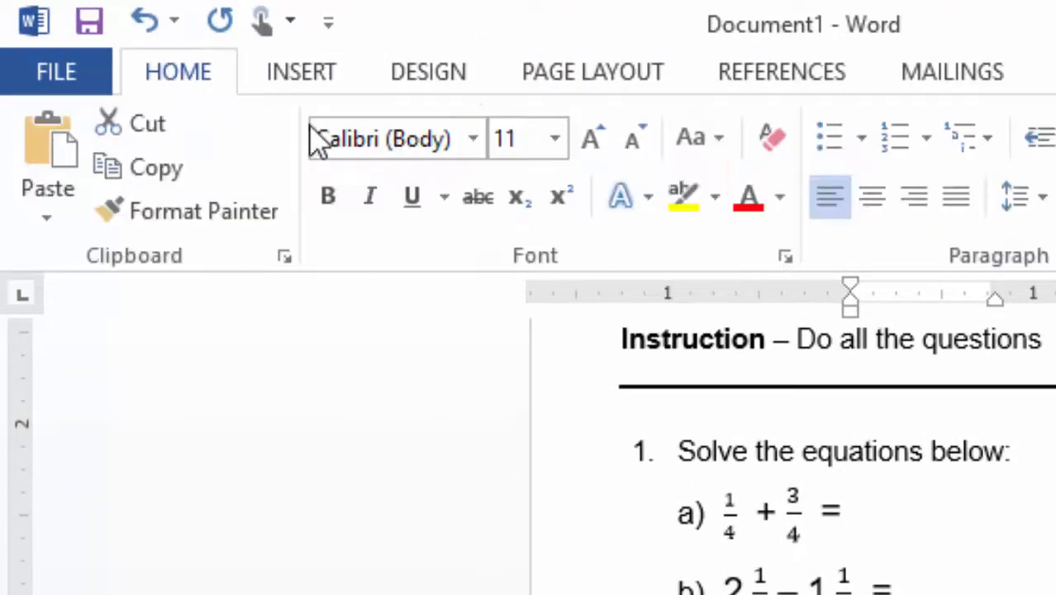
click(559, 198)
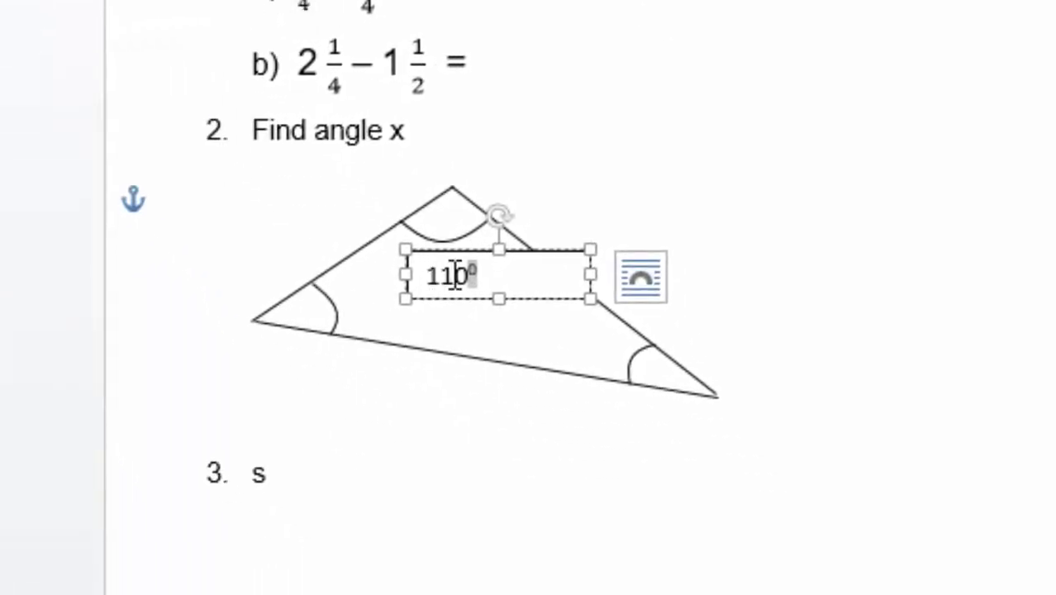
click(474, 273)
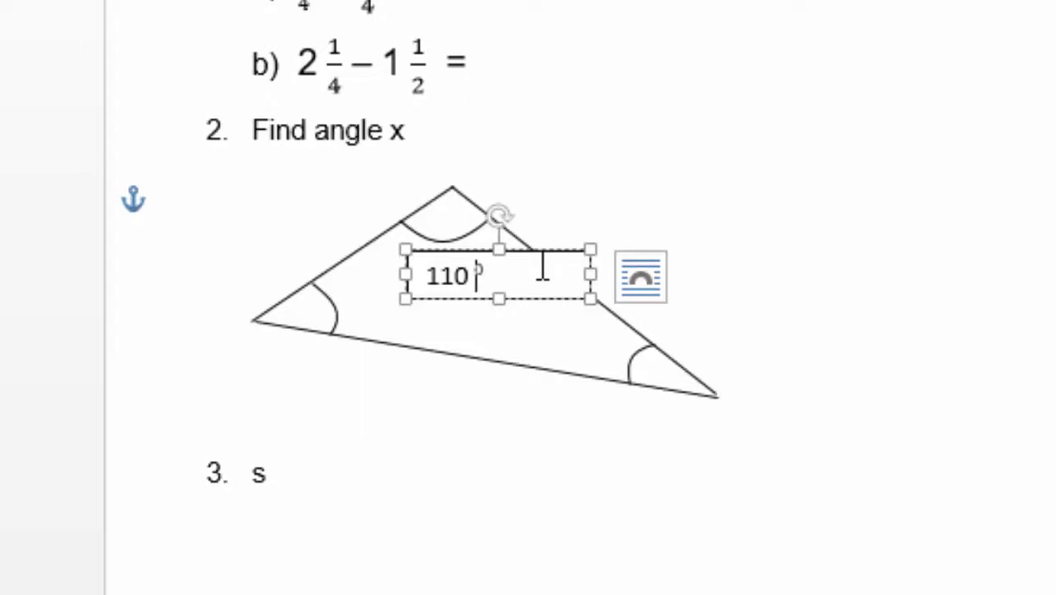
drag(590, 273, 507, 268)
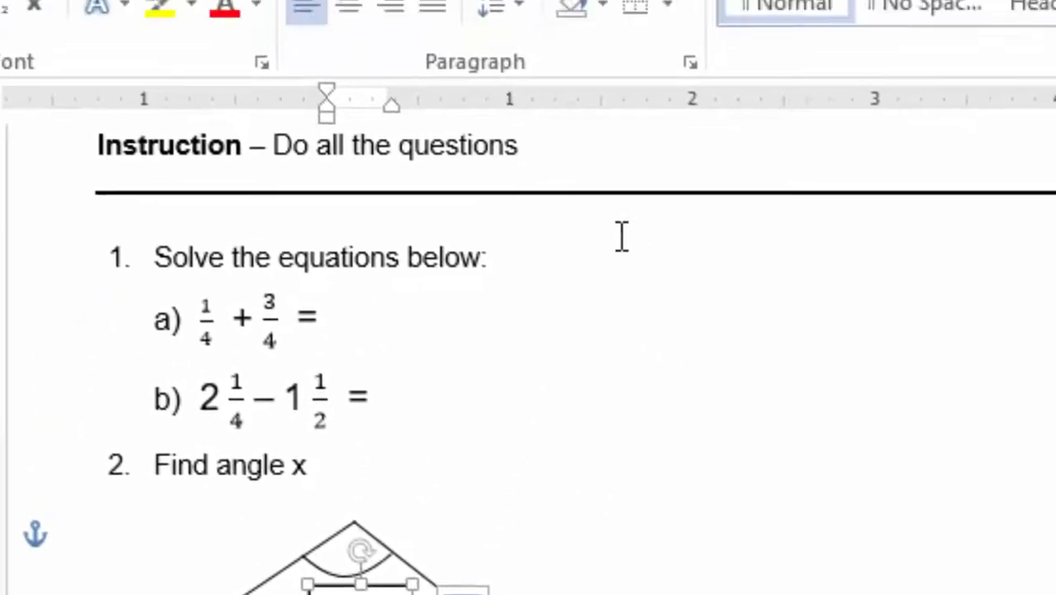
Step: Set the 110° text box to No Fill and No Outline and move it up just beneath the upper angle's arc
click(763, 93)
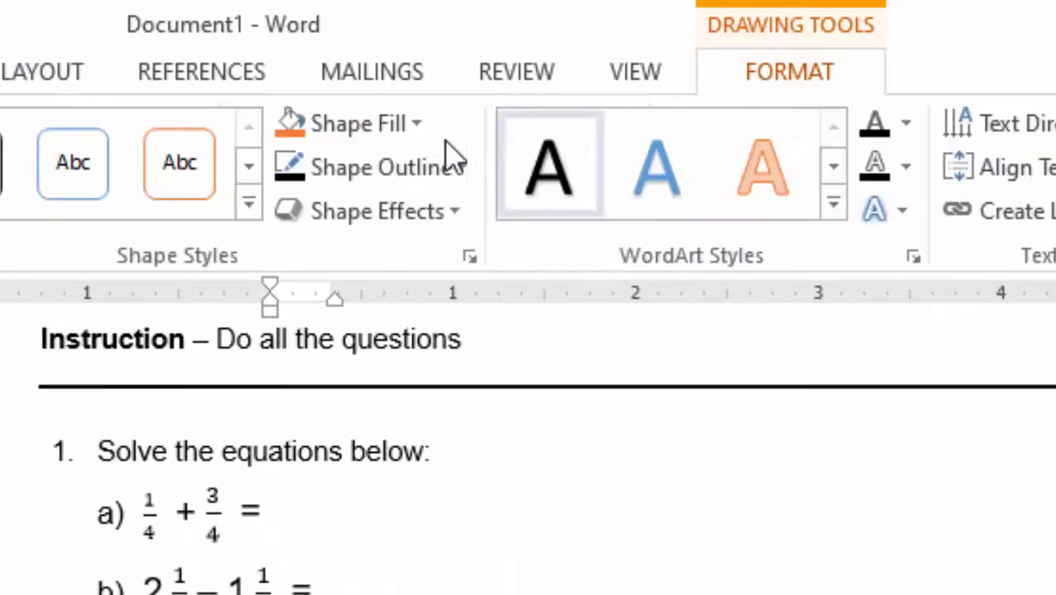
click(413, 124)
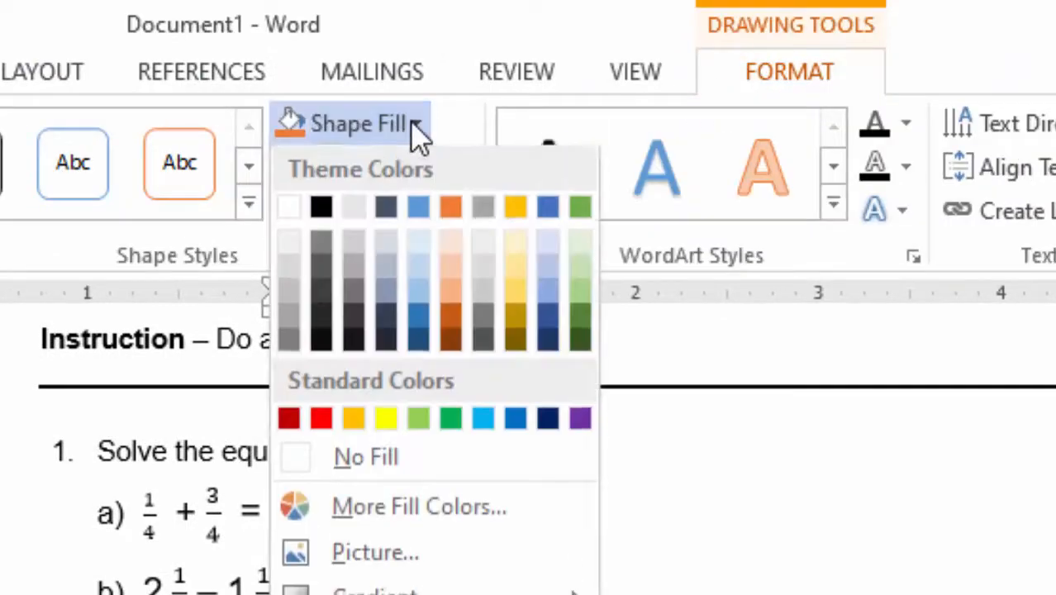
click(370, 462)
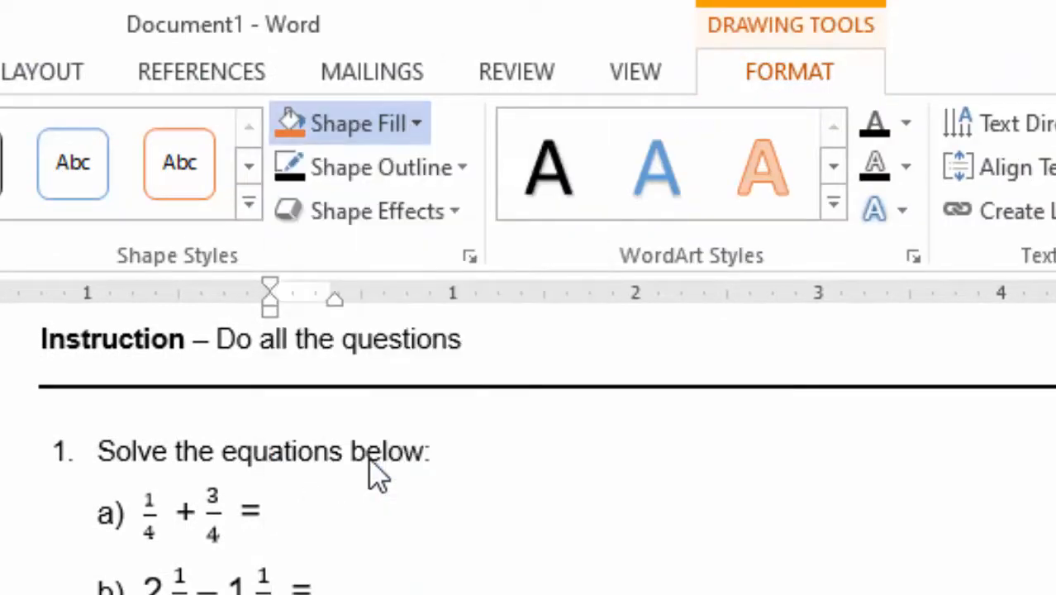
click(464, 169)
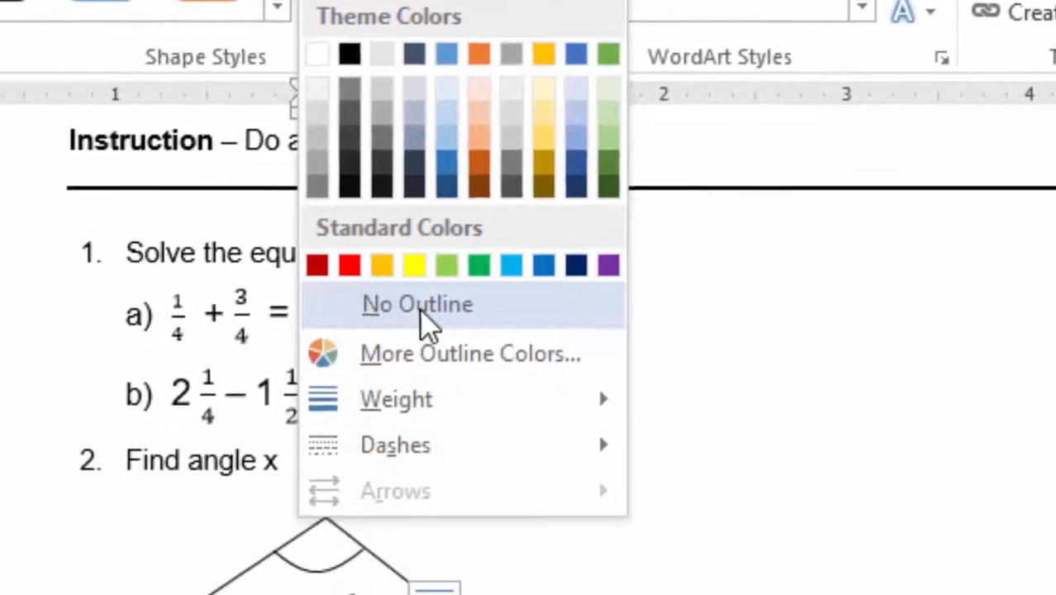
click(395, 512)
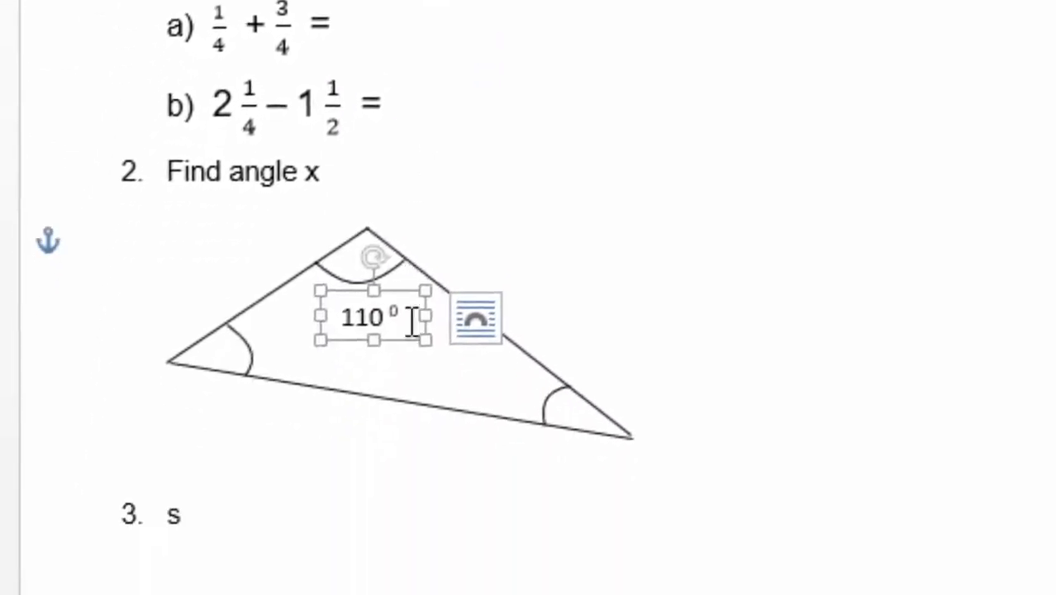
mouse_move(410, 234)
mouse_down()
mouse_move(417, 216)
mouse_move(407, 217)
mouse_up()
click(722, 166)
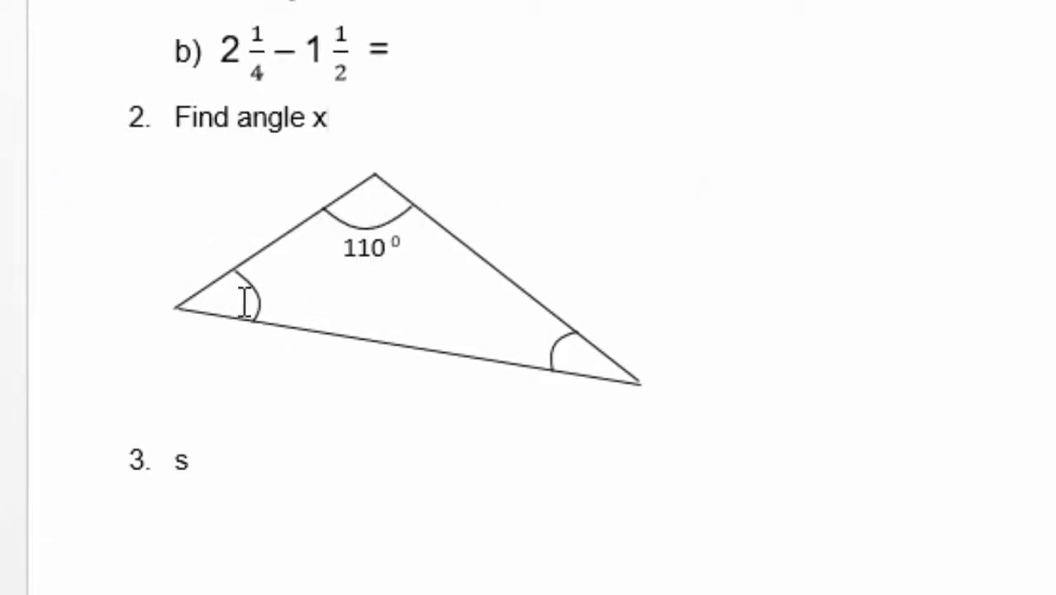
Step: Duplicate the 110° label, place the copy beside the left angle's arc, and change its number to 45
click(360, 246)
click(408, 219)
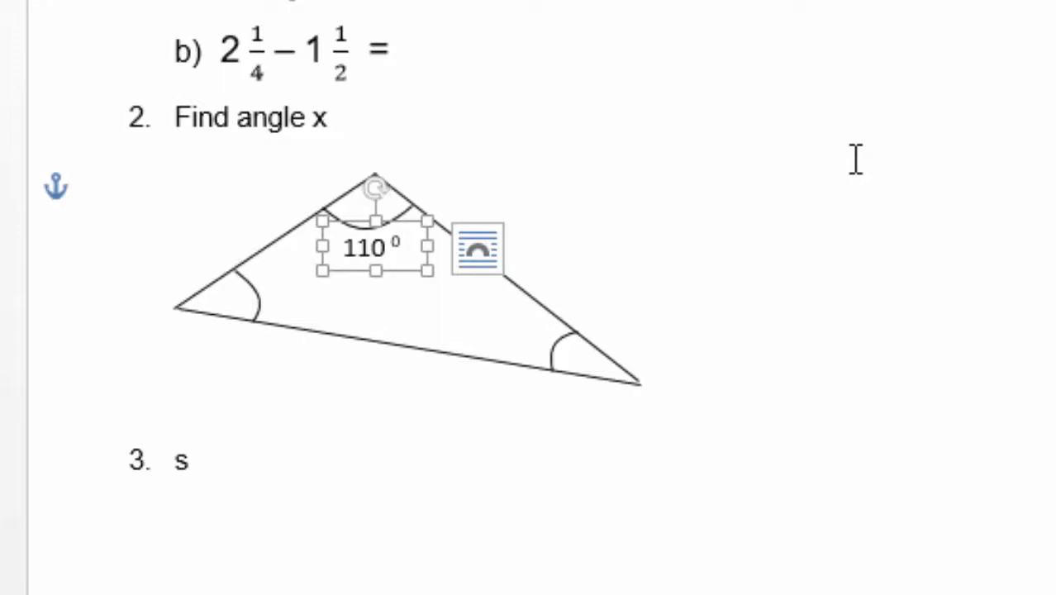
key(ctrl+v)
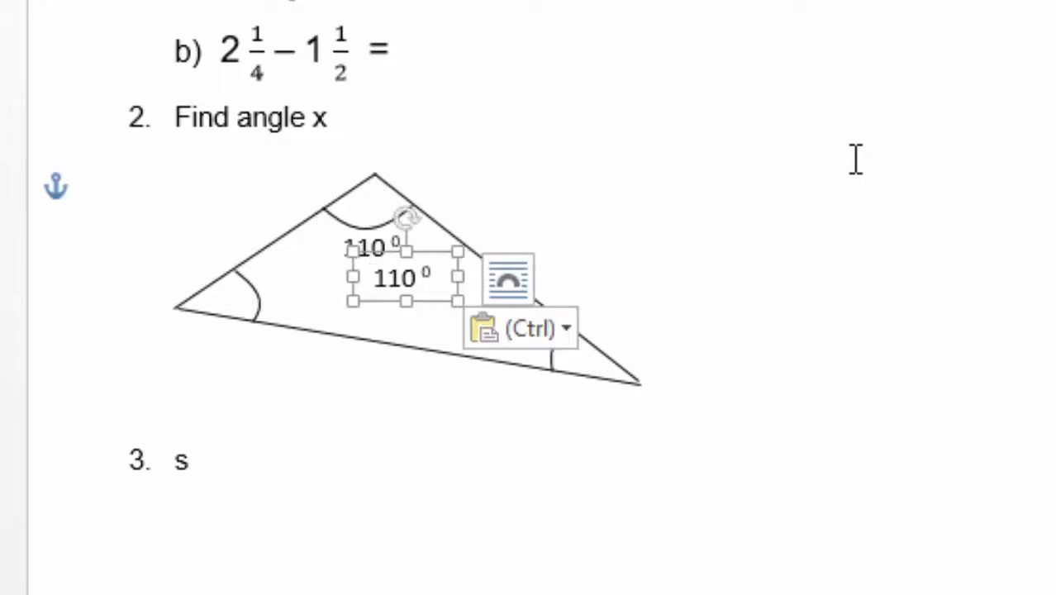
drag(355, 291, 245, 313)
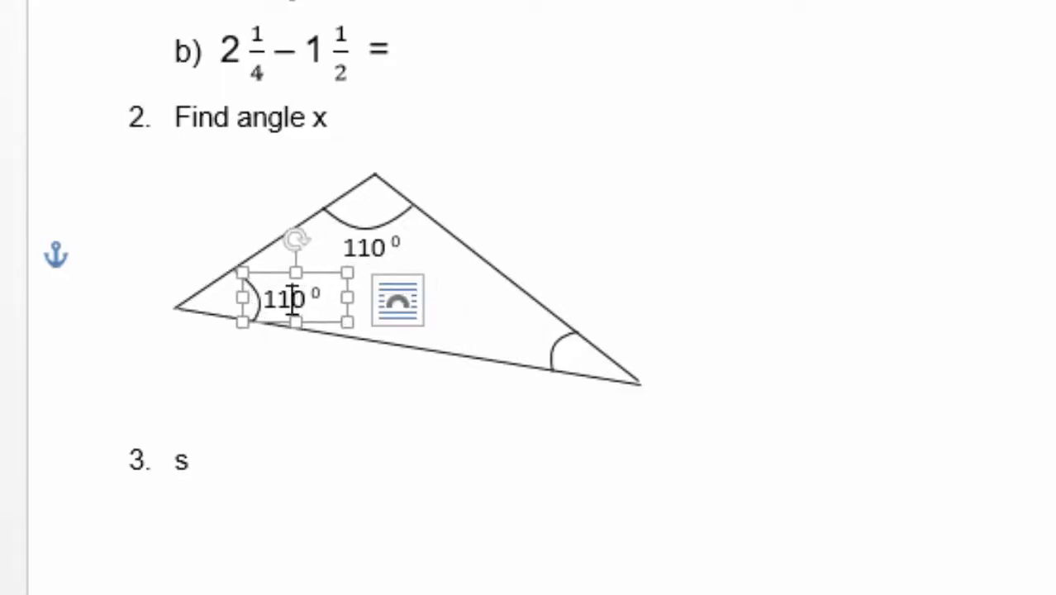
key(BackSpace)
key(BackSpace)
text(45)
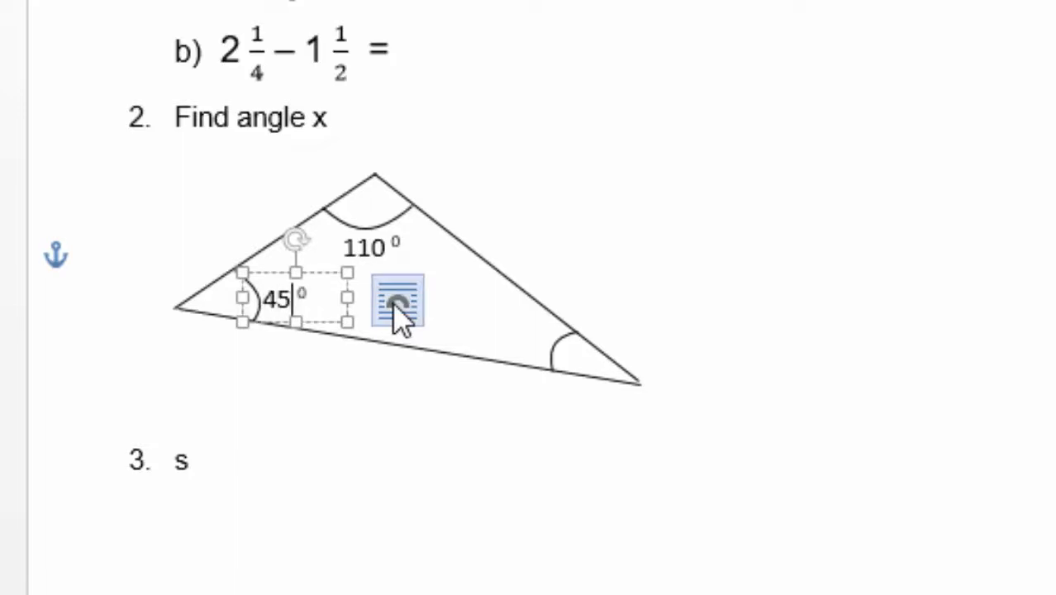
Step: Nudge the 45° label slightly right, away from the left angle's arc
click(608, 208)
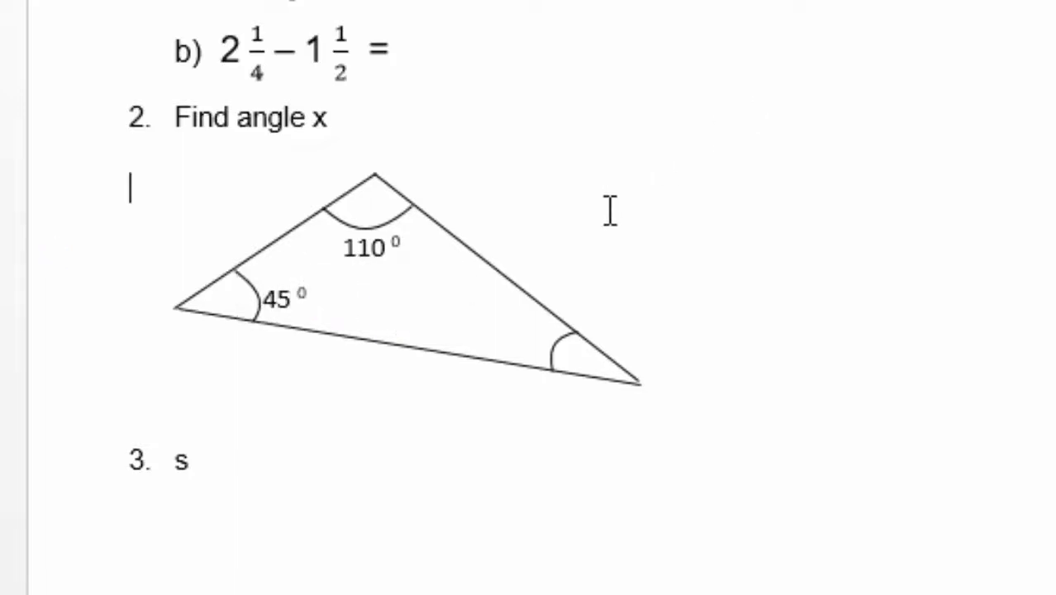
click(280, 294)
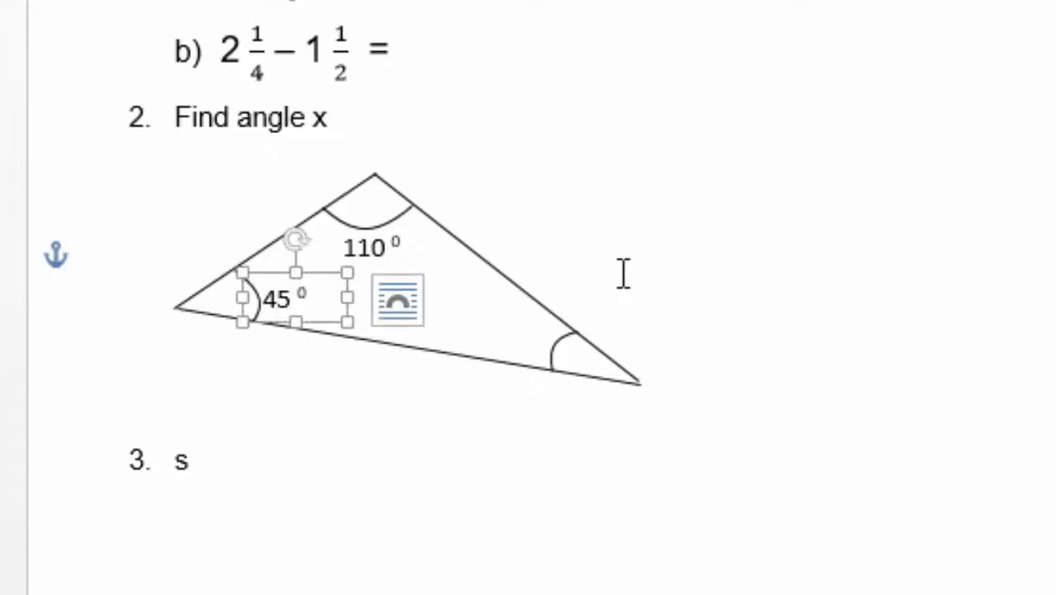
key(Right)
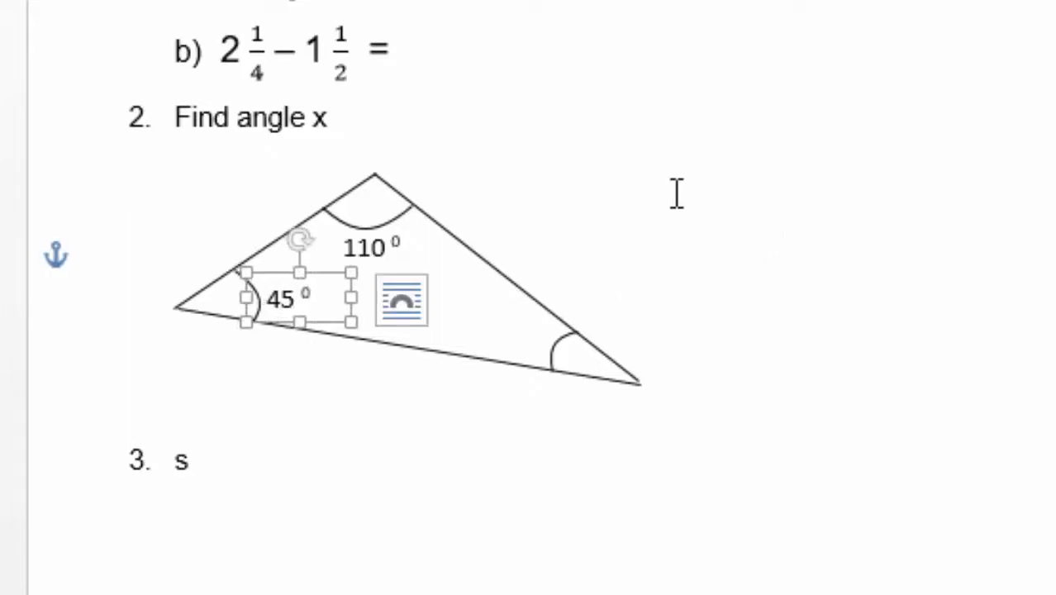
Step: Paste another copy of the 110° label and place it inside the triangle near the right-hand angle
click(676, 193)
key(ctrl+v)
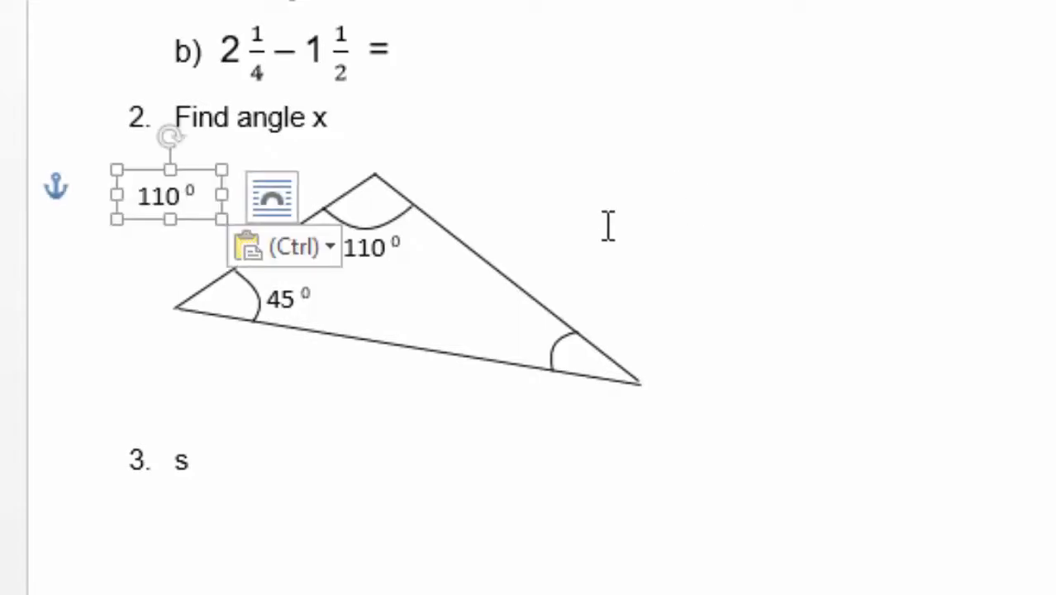
drag(153, 213, 495, 351)
Step: Replace the pasted label's text with x and move it close beside the right-hand angle's arc
click(483, 334)
key(Delete)
key(Delete)
key(Delete)
key(Delete)
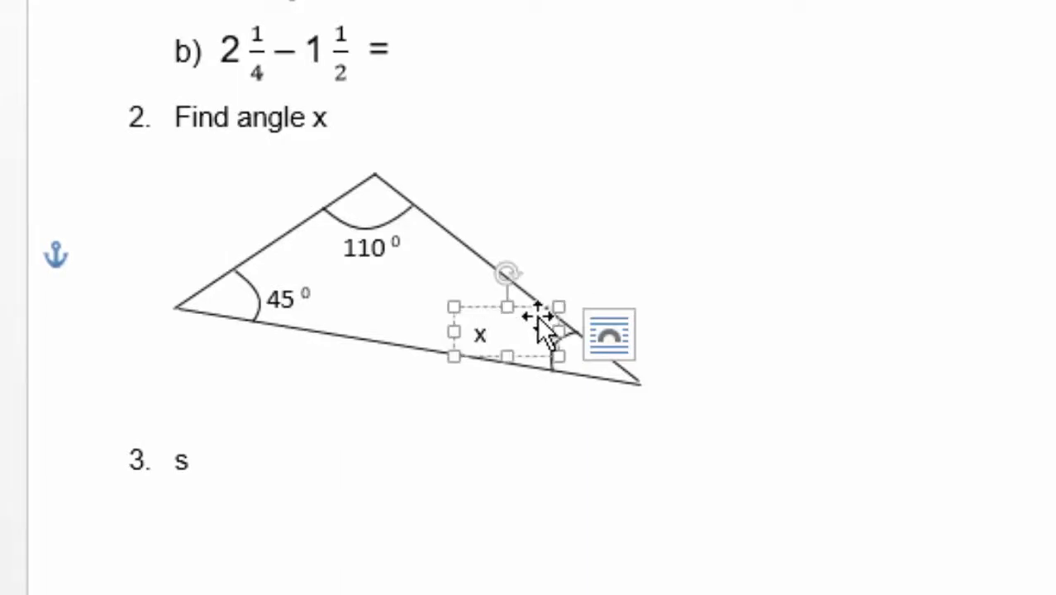
drag(517, 306, 565, 307)
click(664, 193)
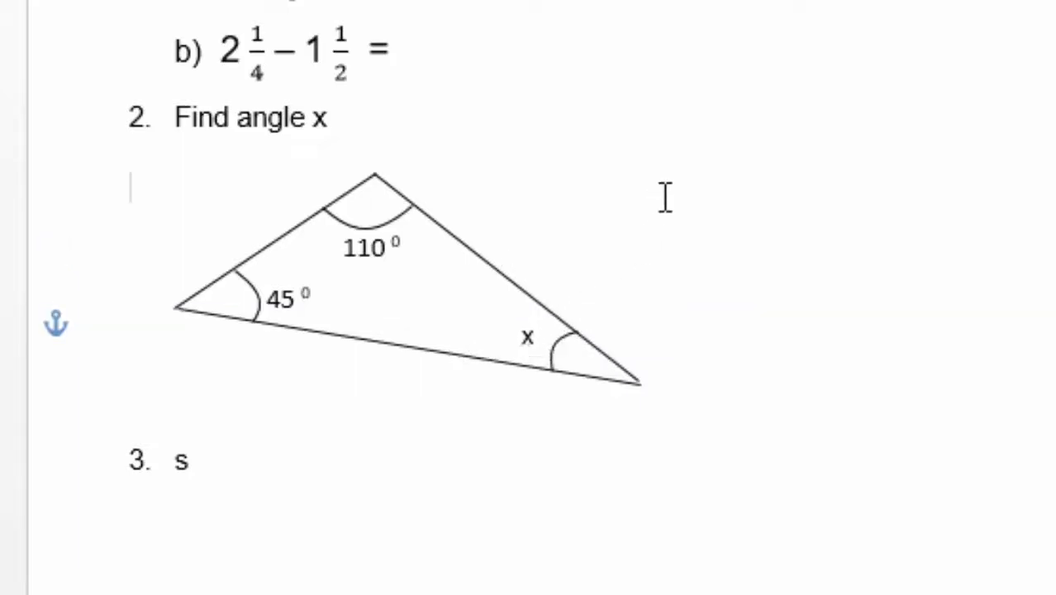
Step: Add two more list items with placeholder s below question 3 and remove the numbering from the first of them
click(281, 459)
scroll(240, 479, up, 1)
scroll(240, 479, down, 1)
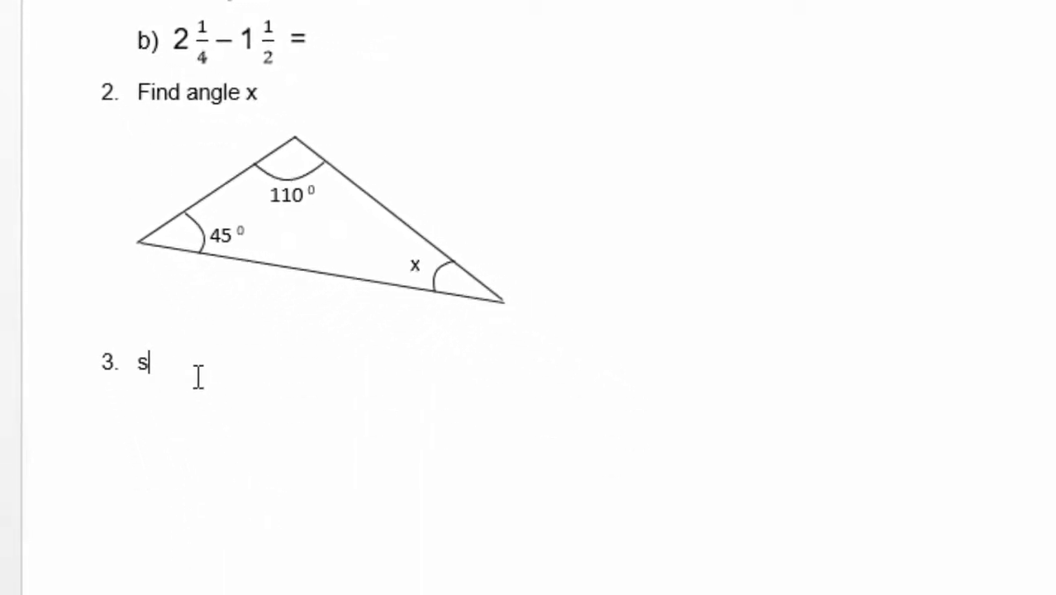
key(Return)
text(s)
key(Return)
text(s)
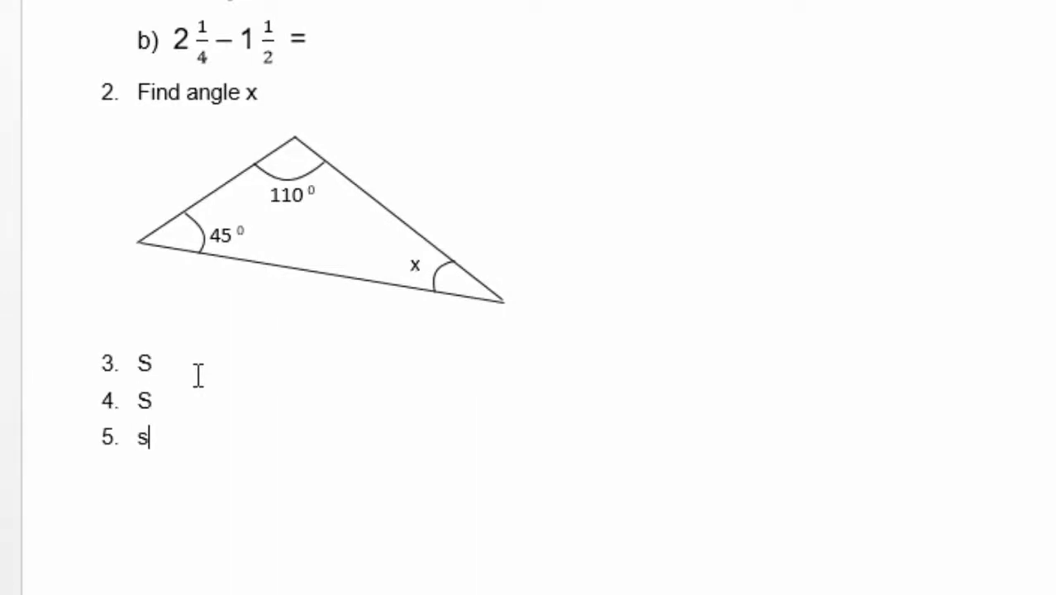
click(146, 400)
key(BackSpace)
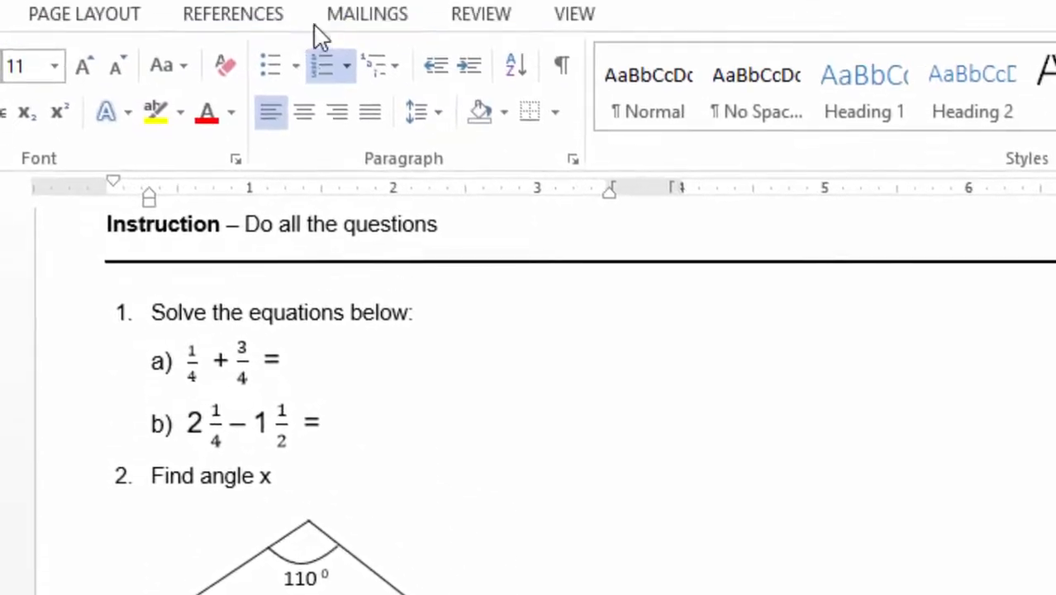
Step: Replace question 3's placeholder with "Calculate the volume of the cylinder below." and end question 2 with a full stop
click(157, 379)
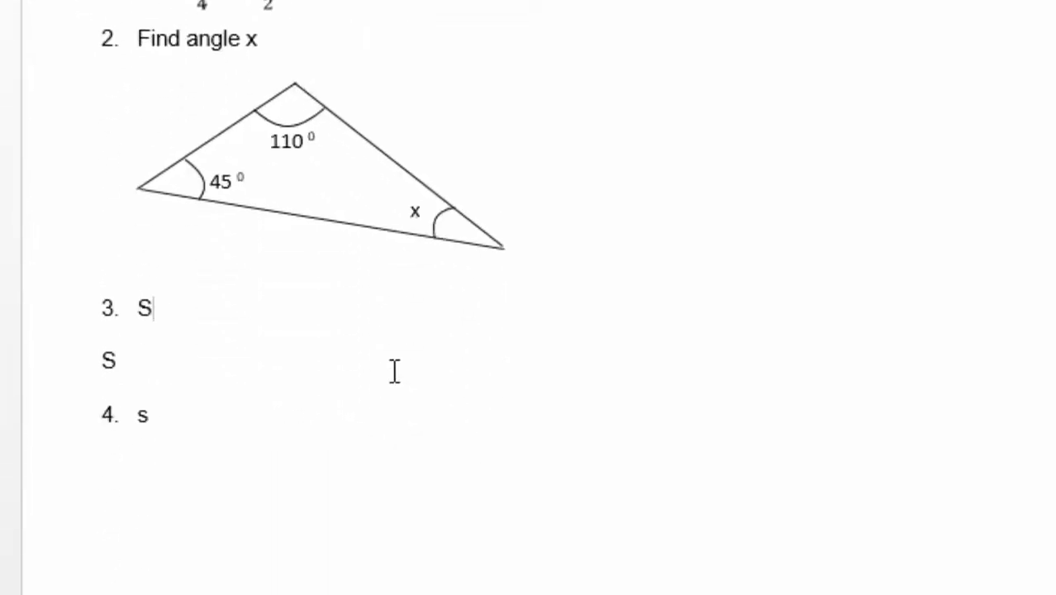
scroll(393, 369, up, 10)
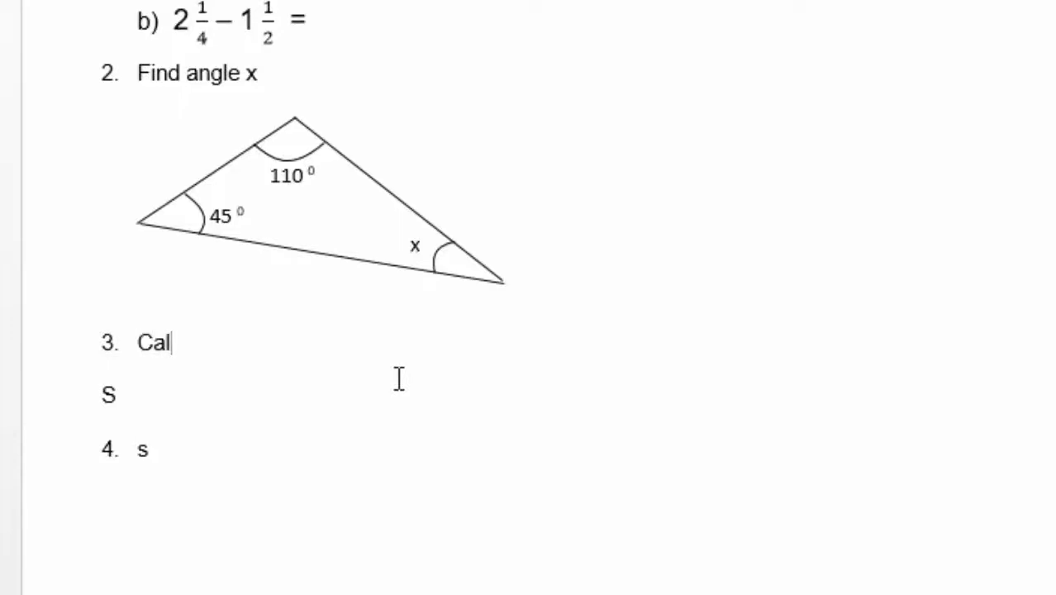
text(the volume of the cylinder below.)
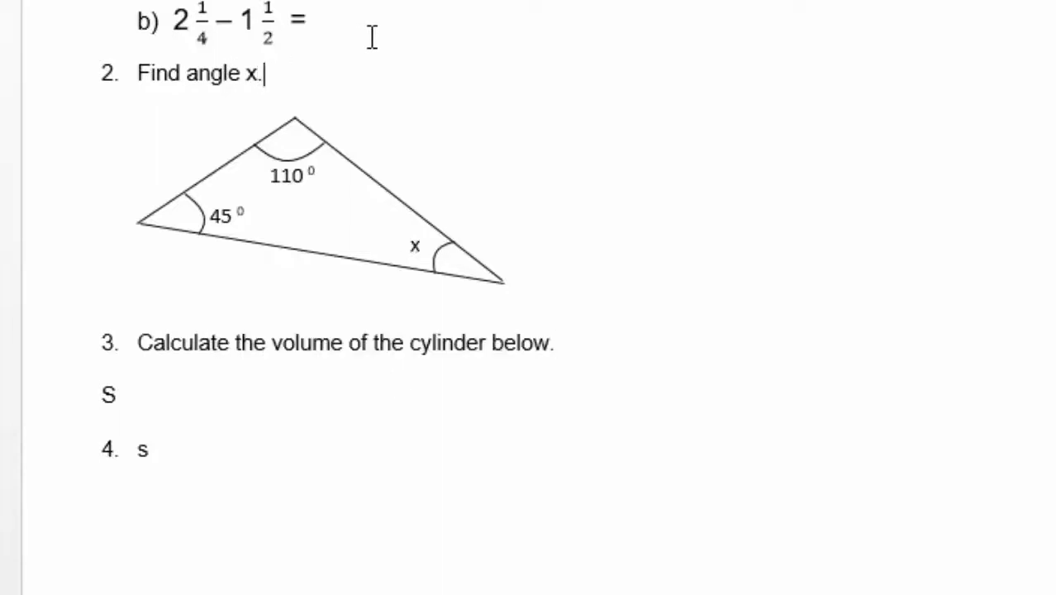
Step: Replace the unnumbered placeholder S under question 3 with several blank lines to make room for a diagram
scroll(581, 235, down, 2)
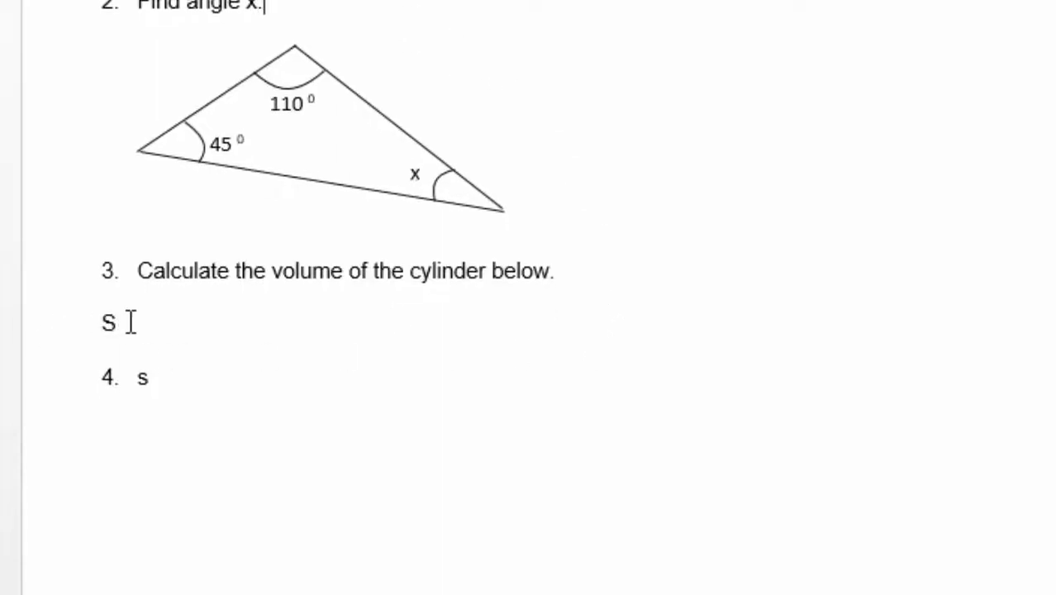
key(Return)
key(Return)
key(Return)
key(Return)
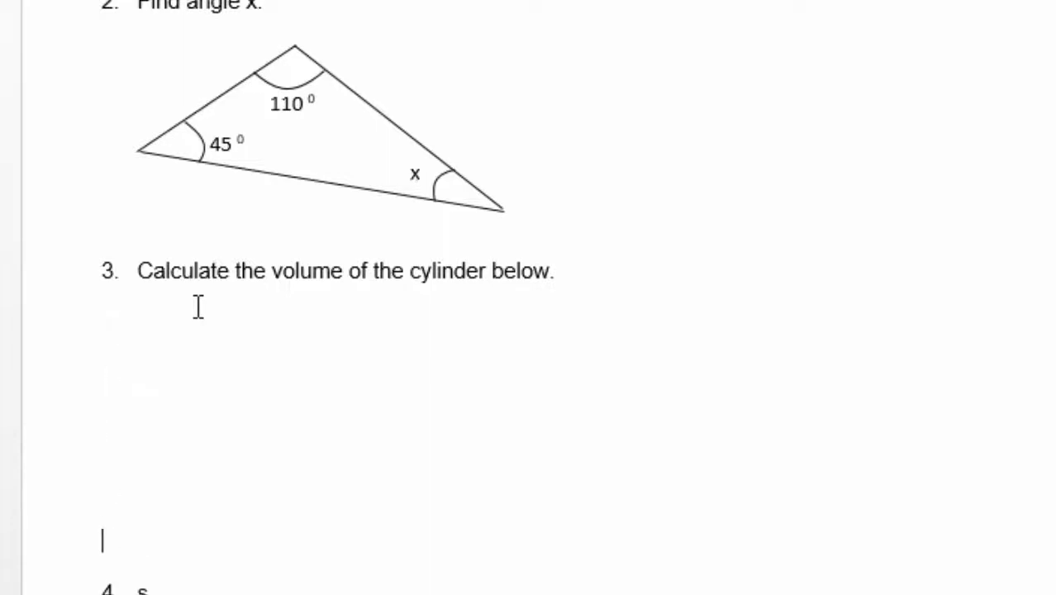
Step: Draw a Flowchart cylinder shape about 1.25" wide and 1.47" high in the blank space under question 3
scroll(363, 320, up, 6)
scroll(368, 315, down, 18)
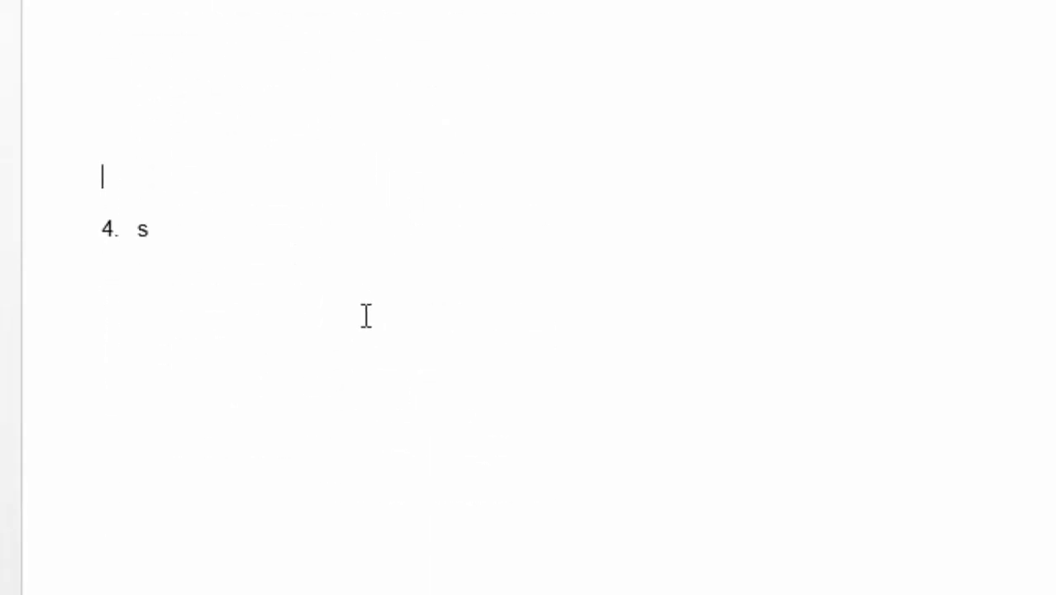
scroll(369, 310, up, 8)
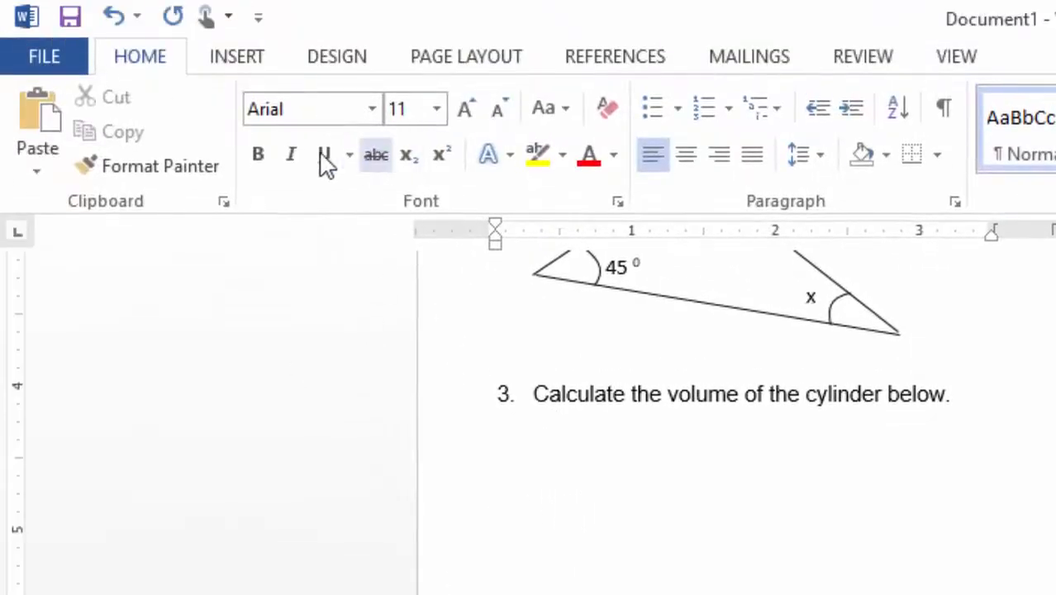
click(232, 60)
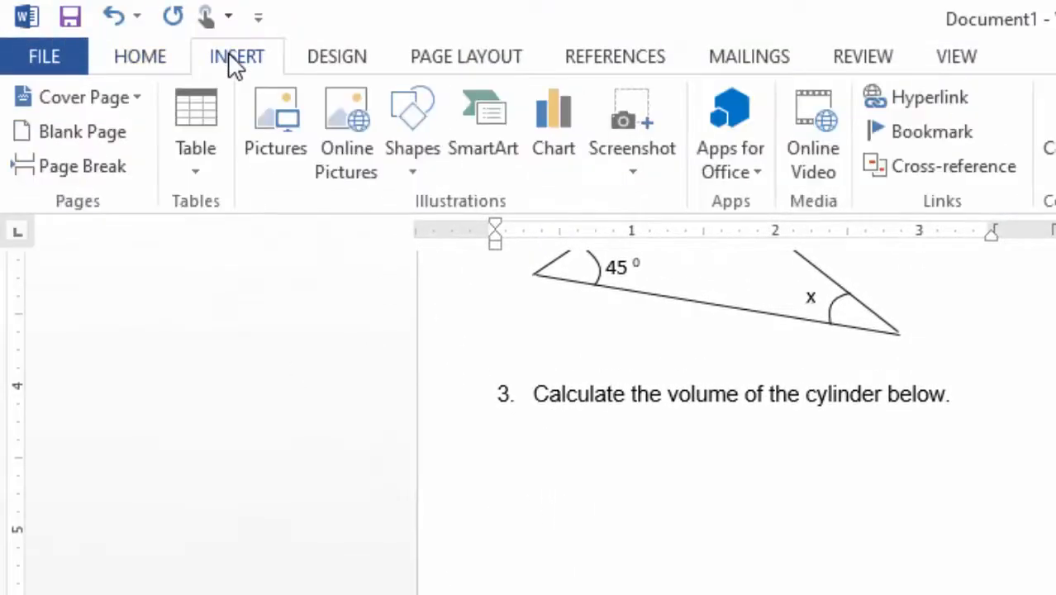
click(426, 160)
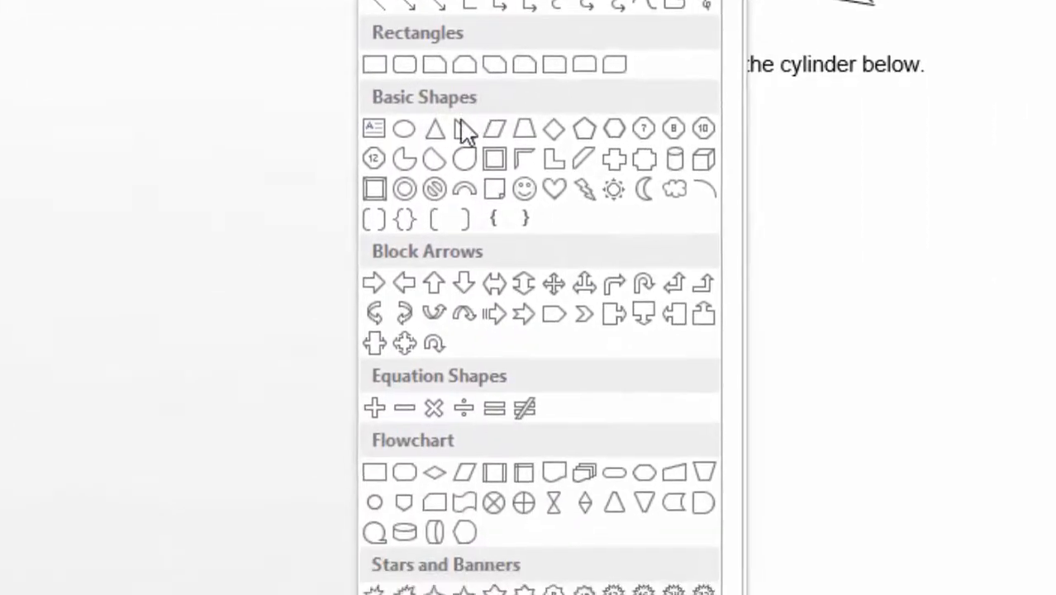
scroll(517, 218, down, 1)
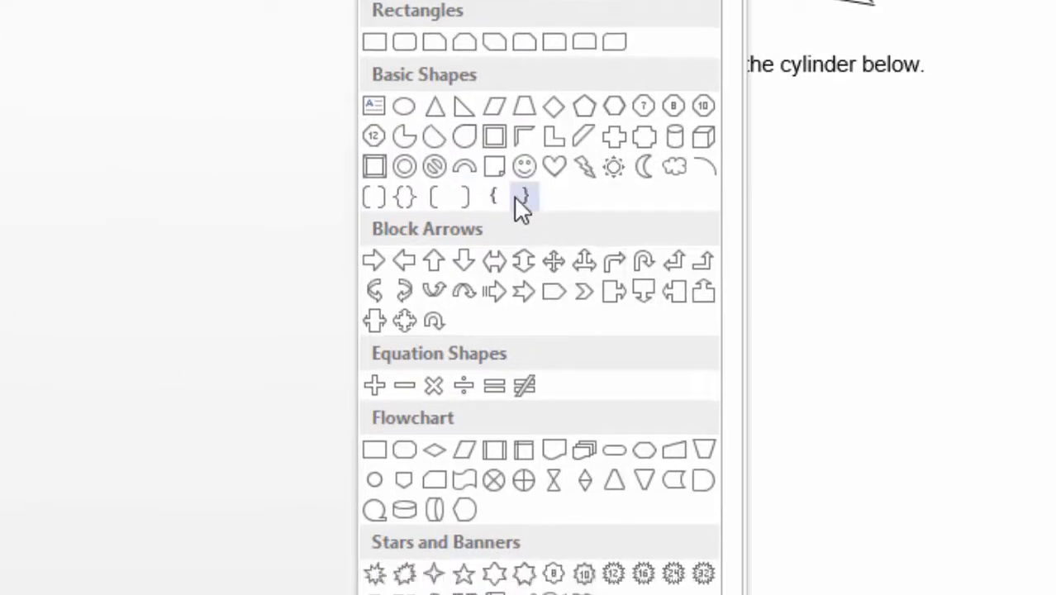
click(404, 510)
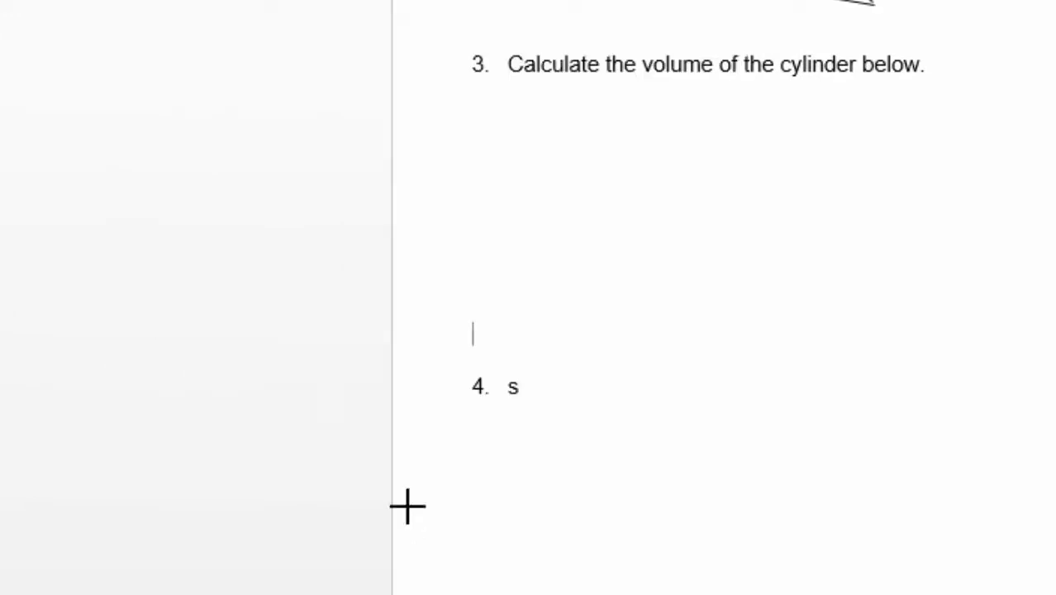
mouse_move(565, 110)
mouse_down()
mouse_move(695, 169)
mouse_move(785, 311)
mouse_move(742, 324)
mouse_up()
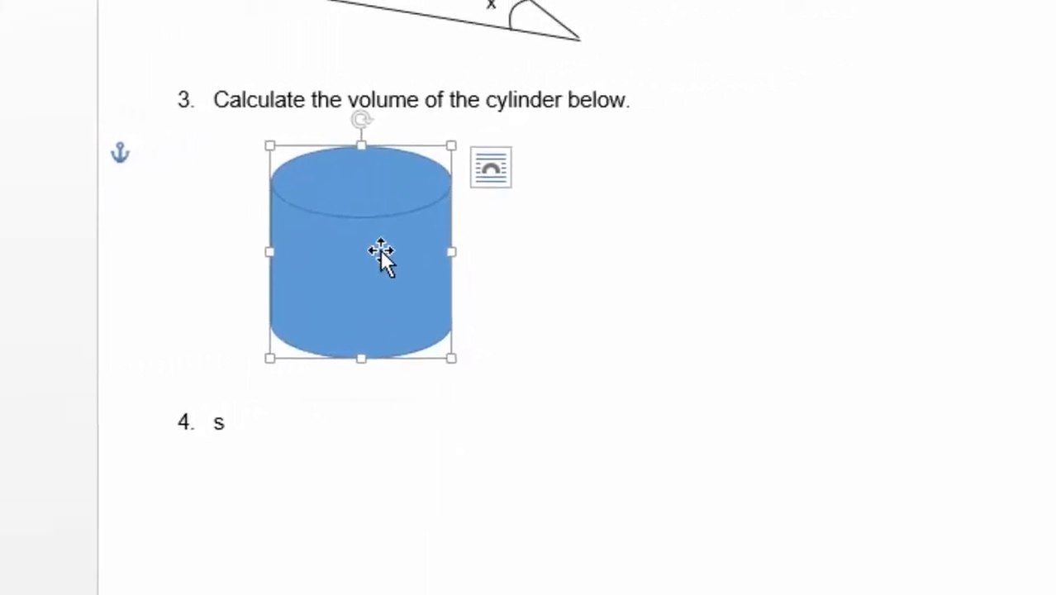
drag(381, 238, 384, 227)
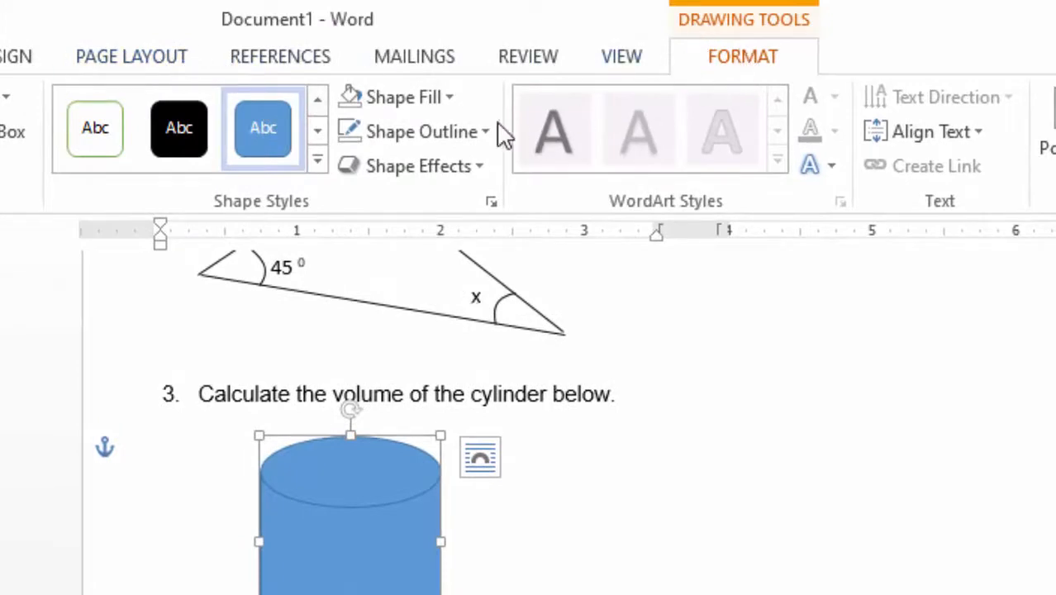
Step: Set the cylinder to No Fill with a black outline
click(448, 97)
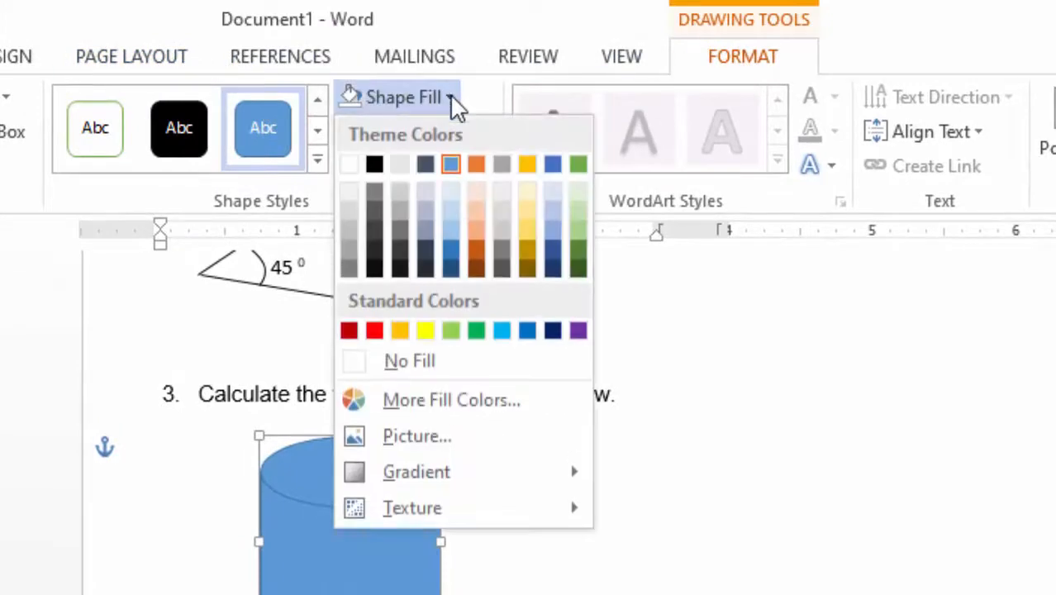
click(427, 361)
click(487, 132)
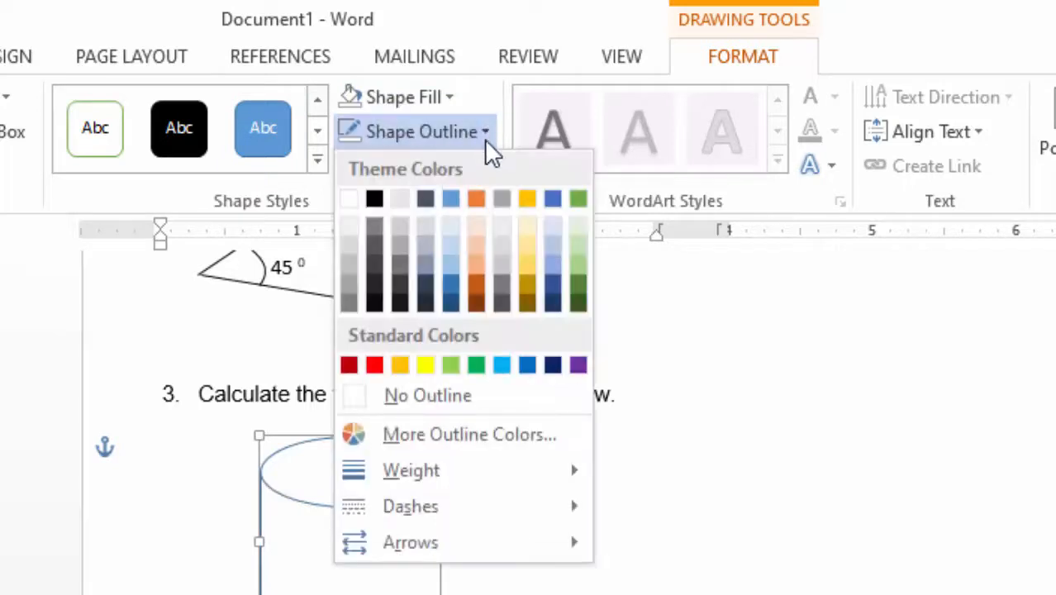
click(372, 199)
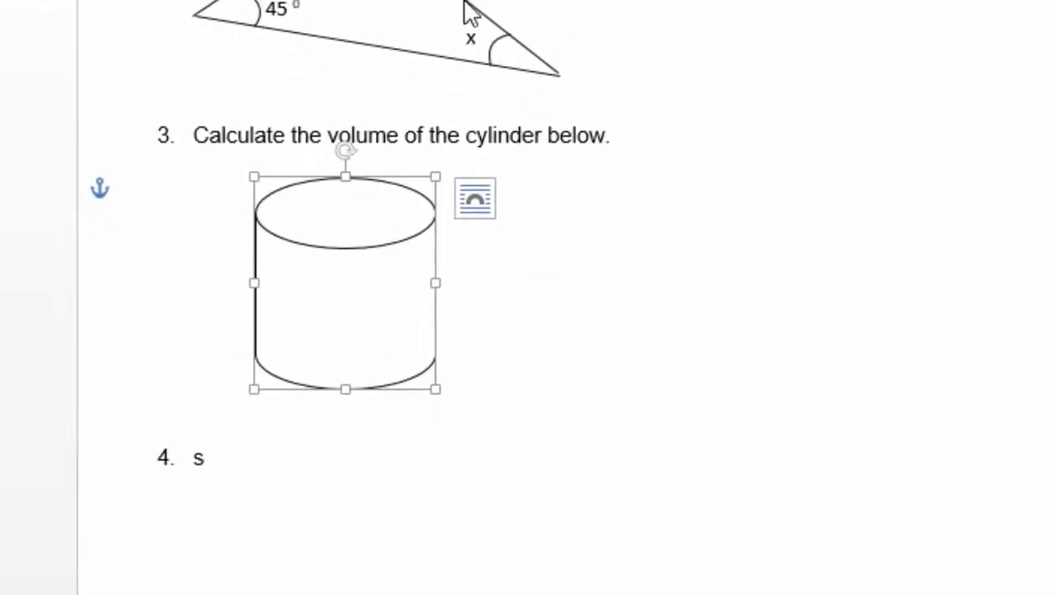
click(634, 239)
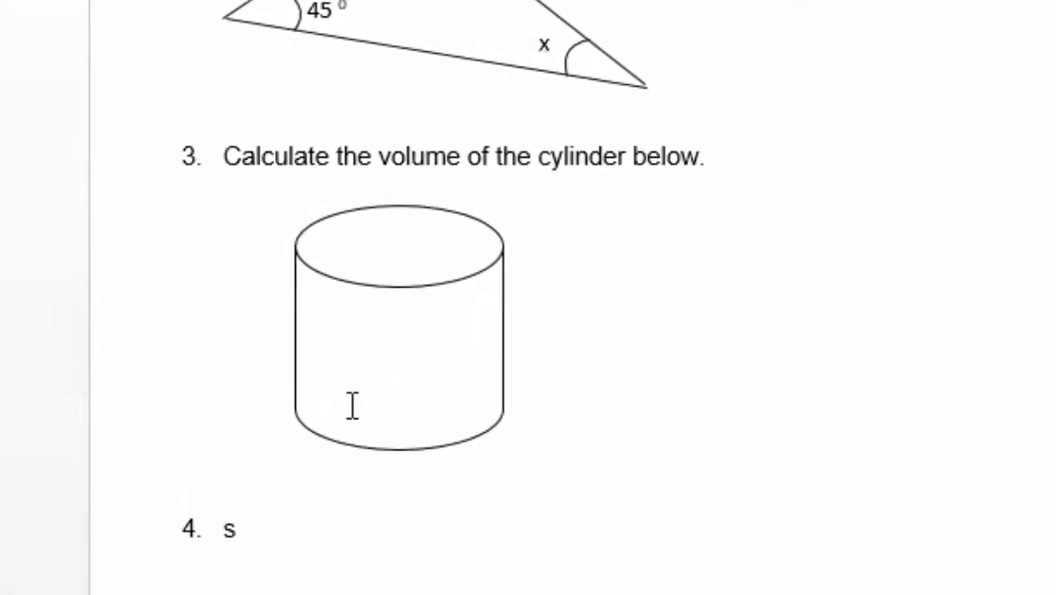
Step: Duplicate the cylinder, place the copy to the right of the original, and flip it vertically
click(405, 286)
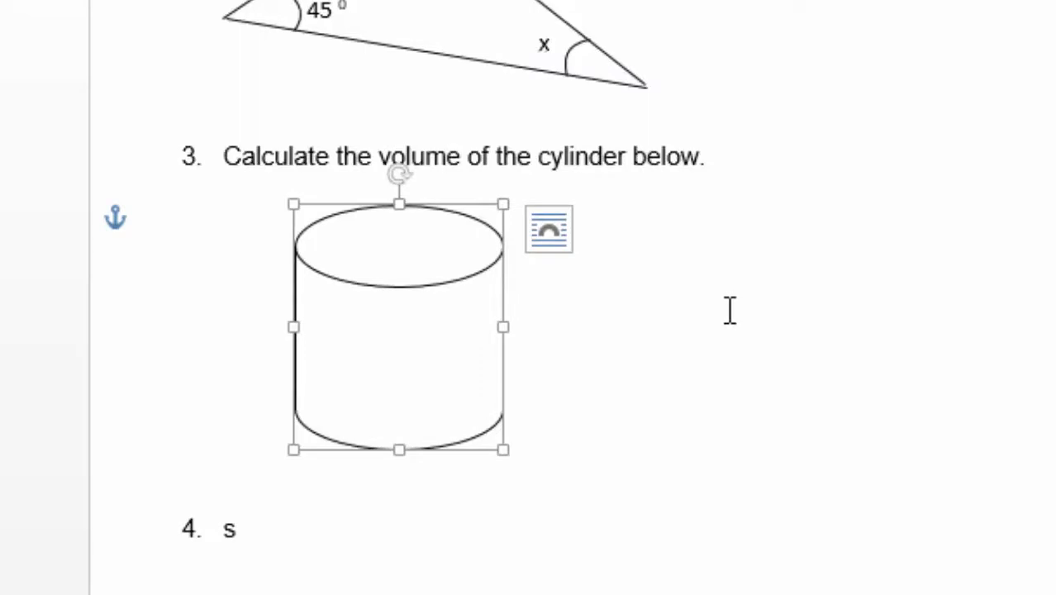
key(ctrl+v)
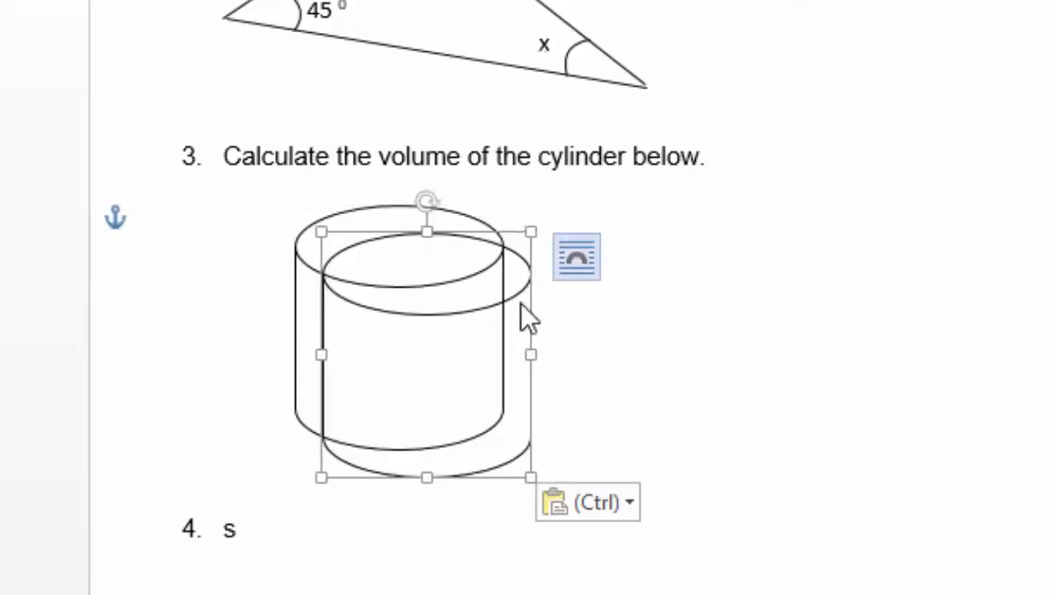
drag(487, 353, 744, 379)
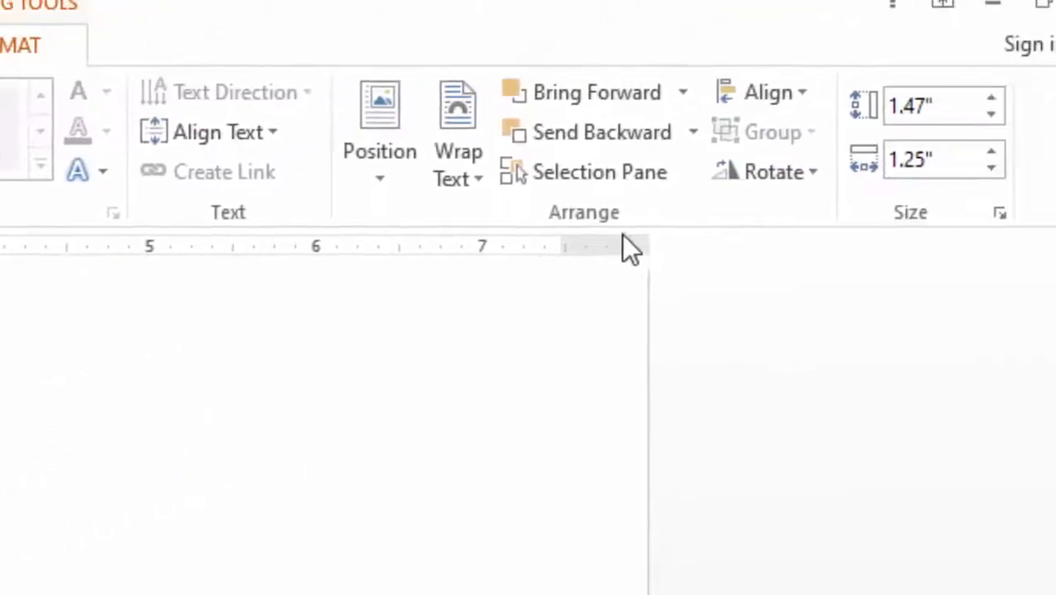
click(751, 186)
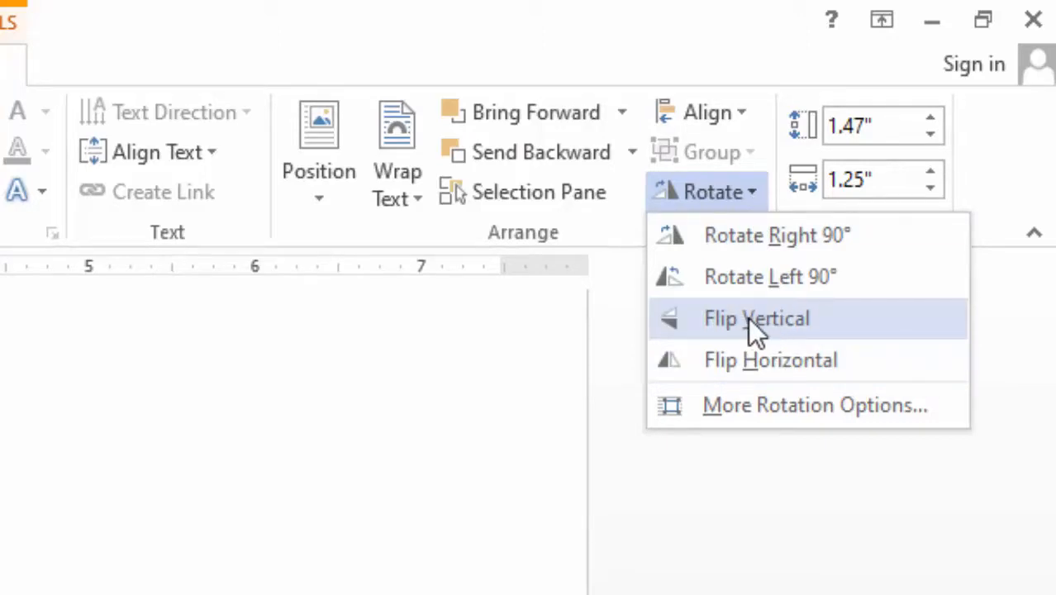
click(747, 317)
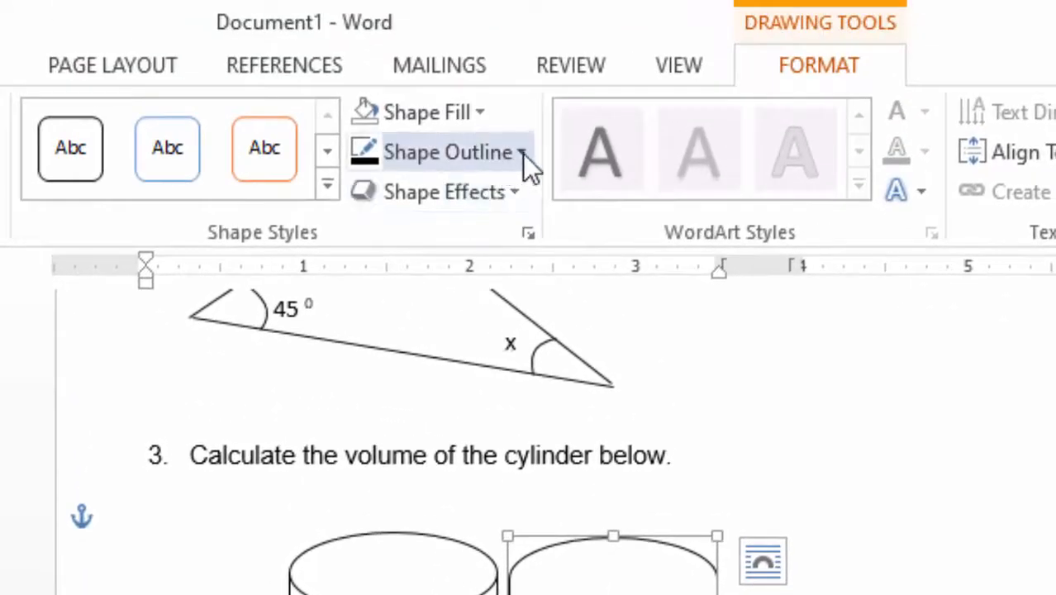
Step: Change the flipped cylinder copy's outline to the long-dash line style
click(522, 153)
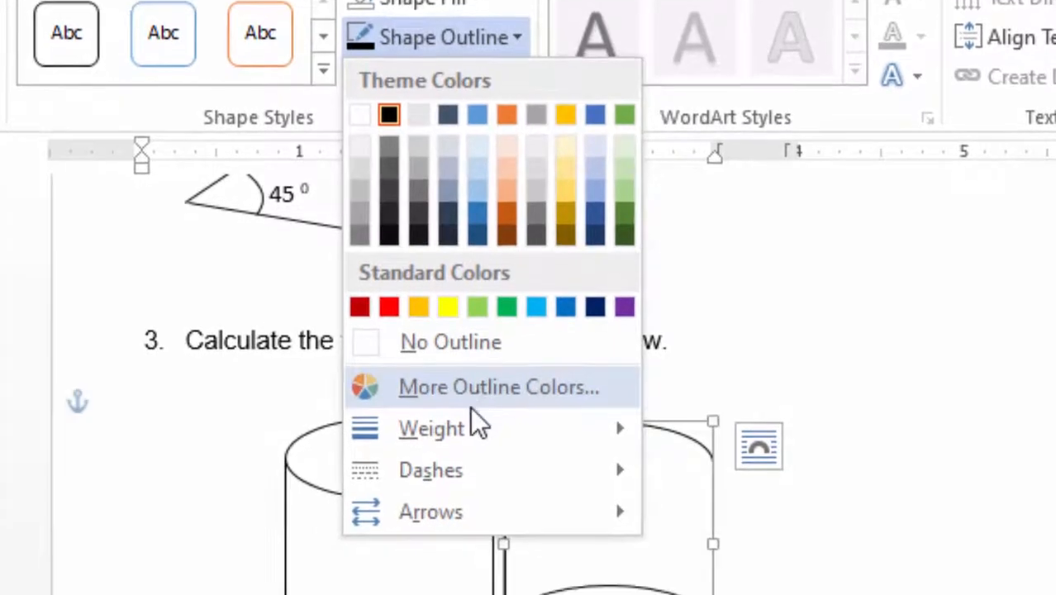
mouse_move(461, 552)
mouse_move(448, 425)
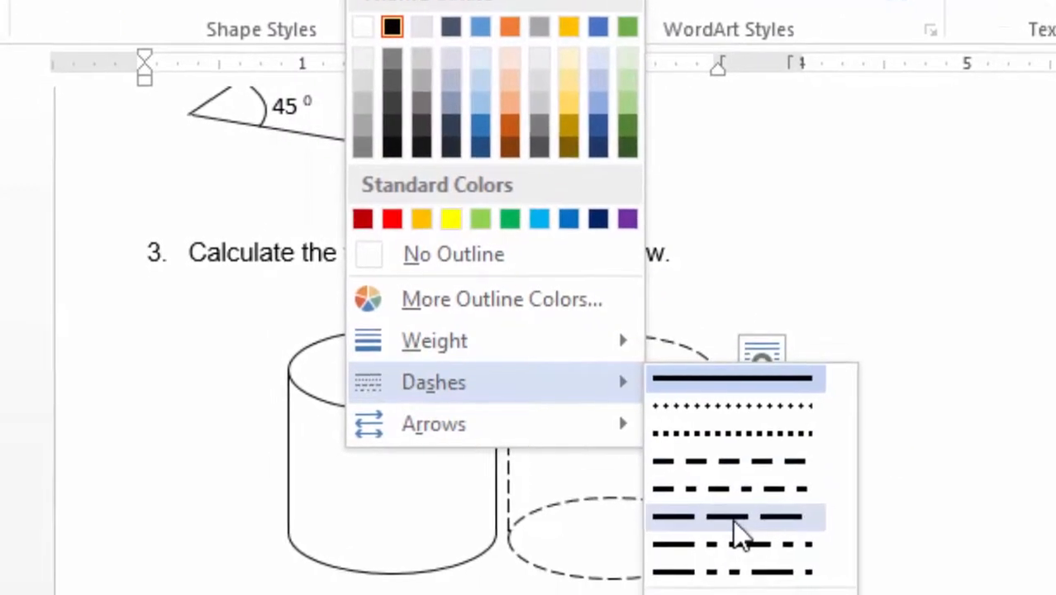
click(733, 520)
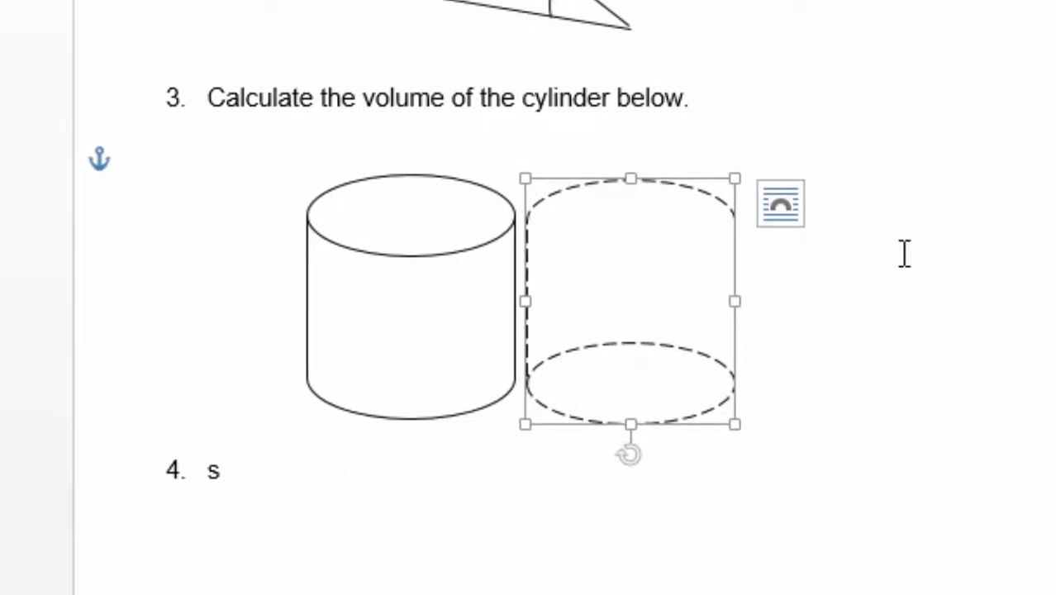
click(904, 254)
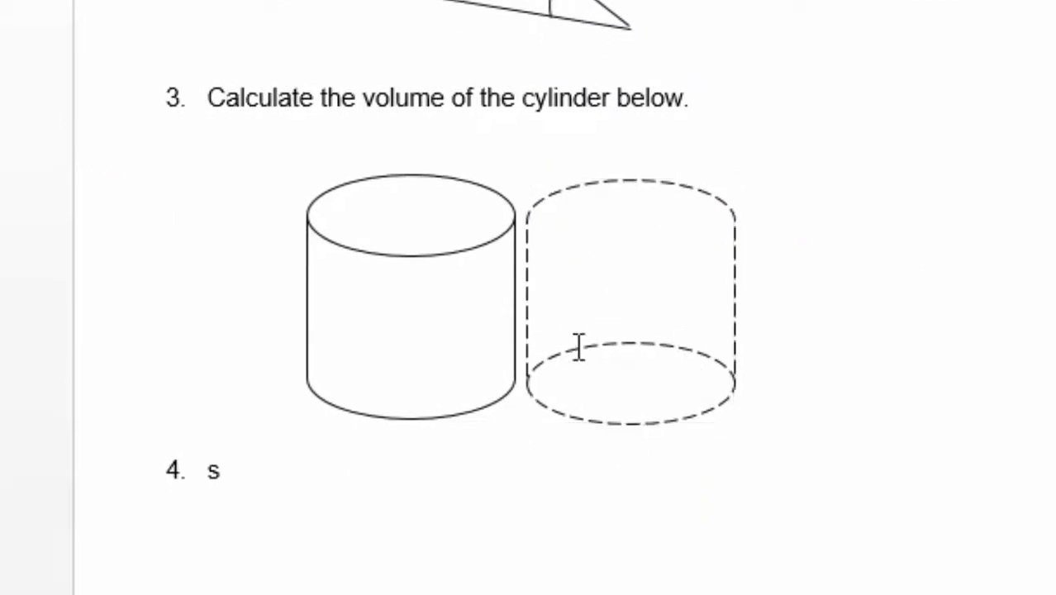
Step: Set the outline weight of the solid cylinder under question 3 to 2¼ pt
click(349, 248)
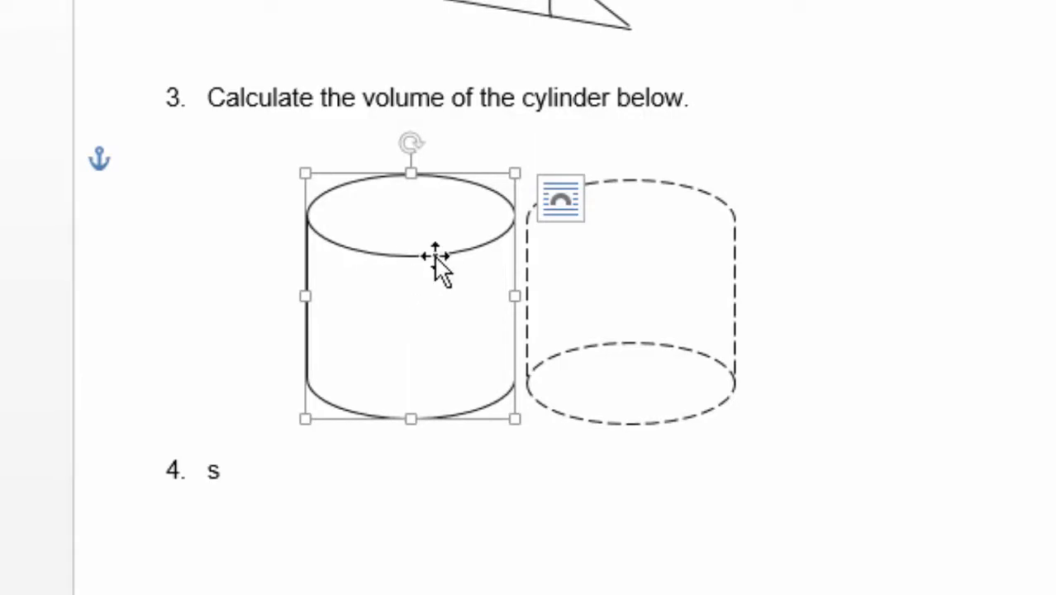
click(548, 154)
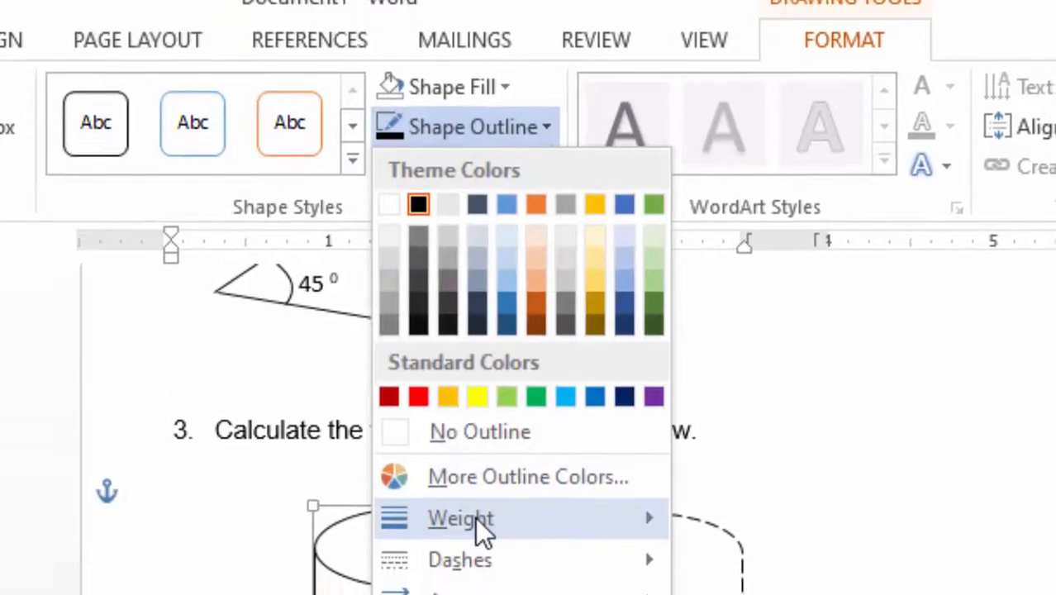
mouse_move(475, 545)
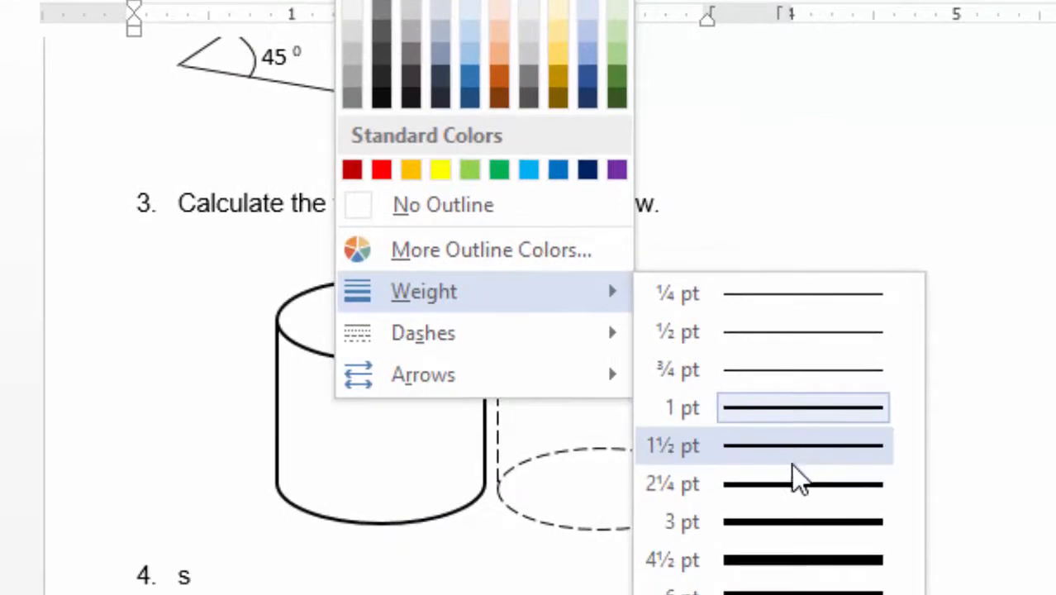
click(797, 494)
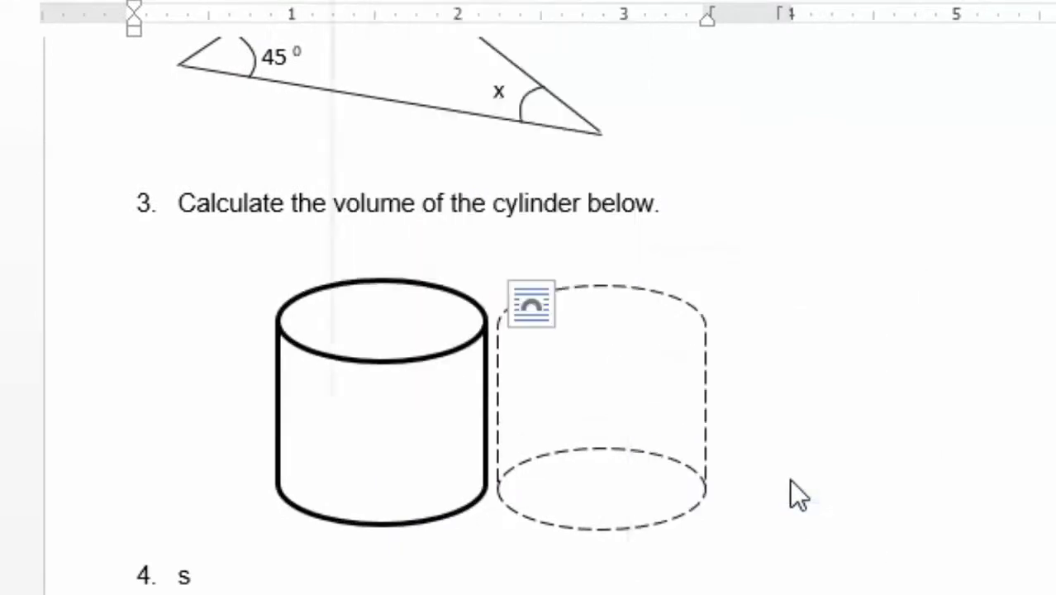
click(733, 354)
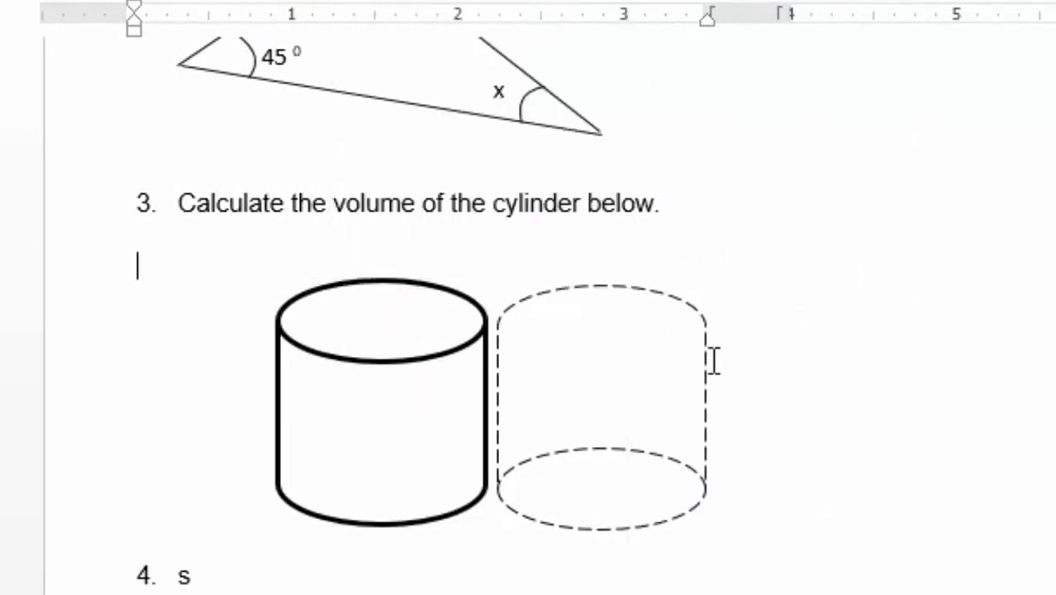
Step: Move the dashed cylinder copy onto the solid cylinder and nudge it until both outlines align
click(649, 299)
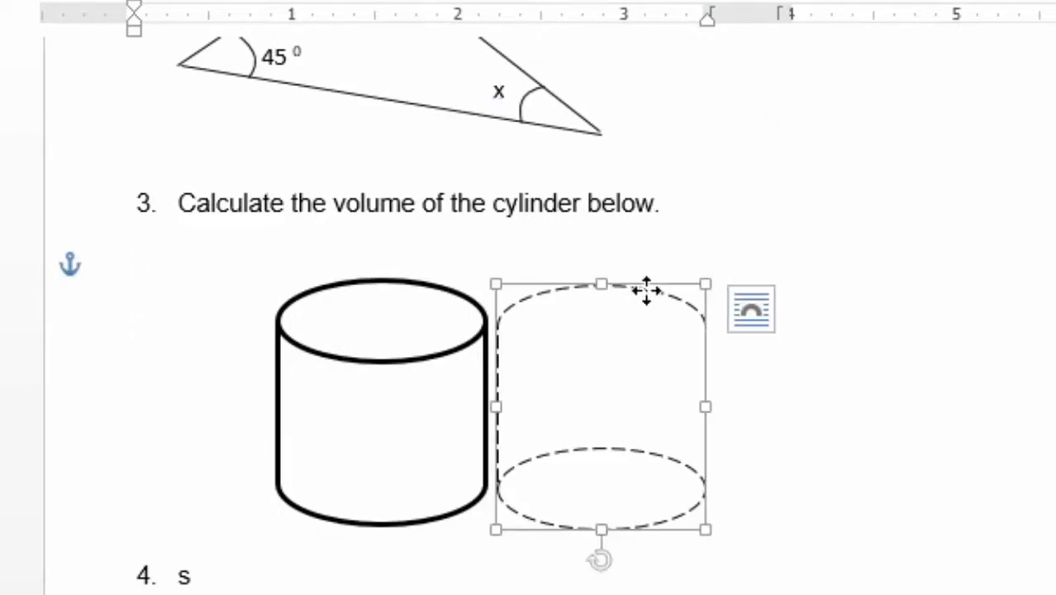
drag(655, 289, 436, 285)
key(ctrl+Right)
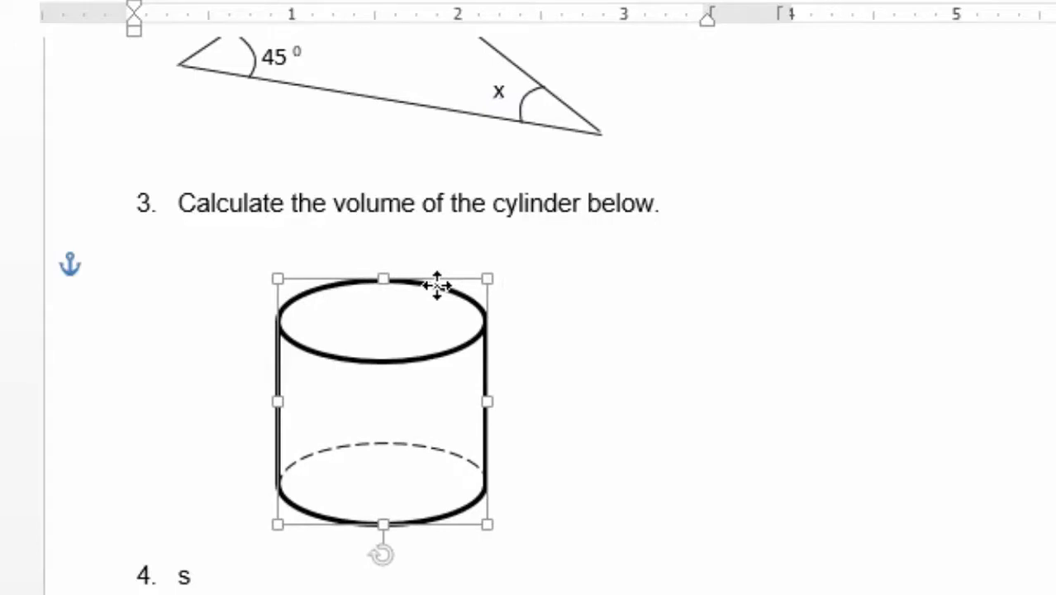
key(ctrl+Down)
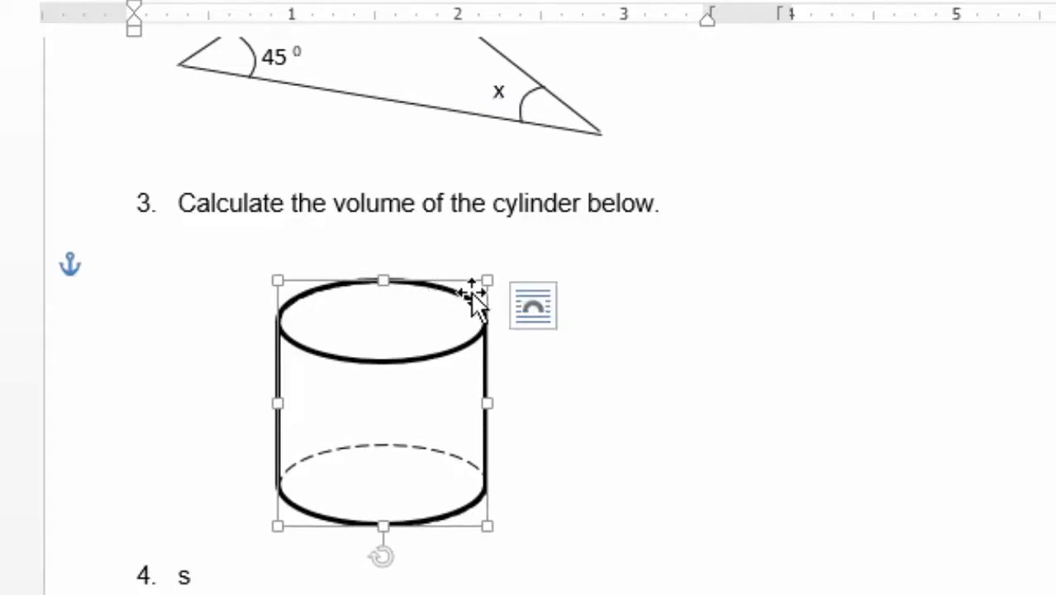
click(724, 304)
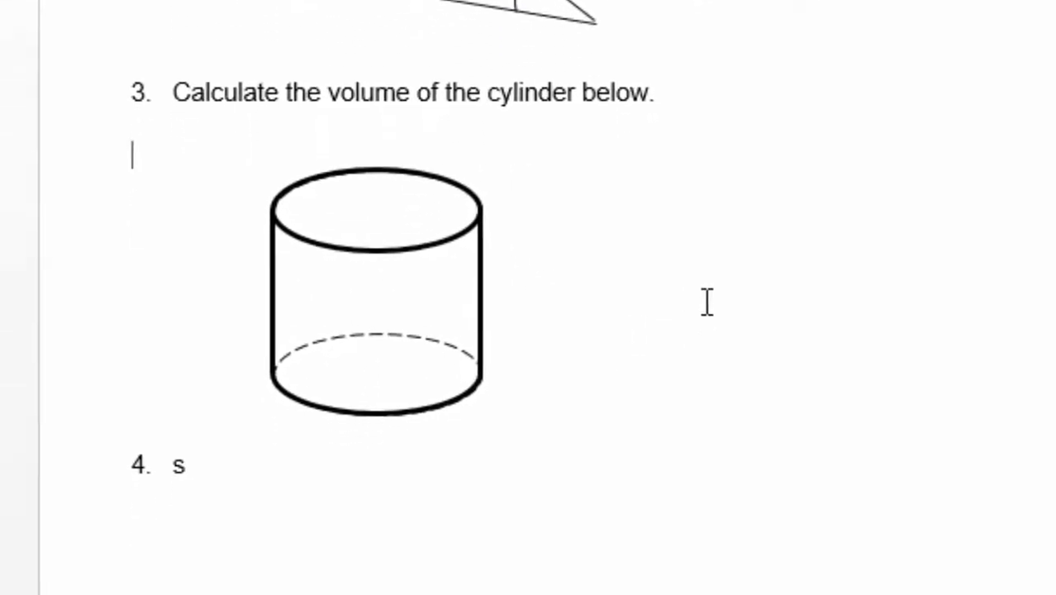
Step: Draw a short vertical arrow pointing up beside the cylinder's upper right edge and make its outline black
click(478, 193)
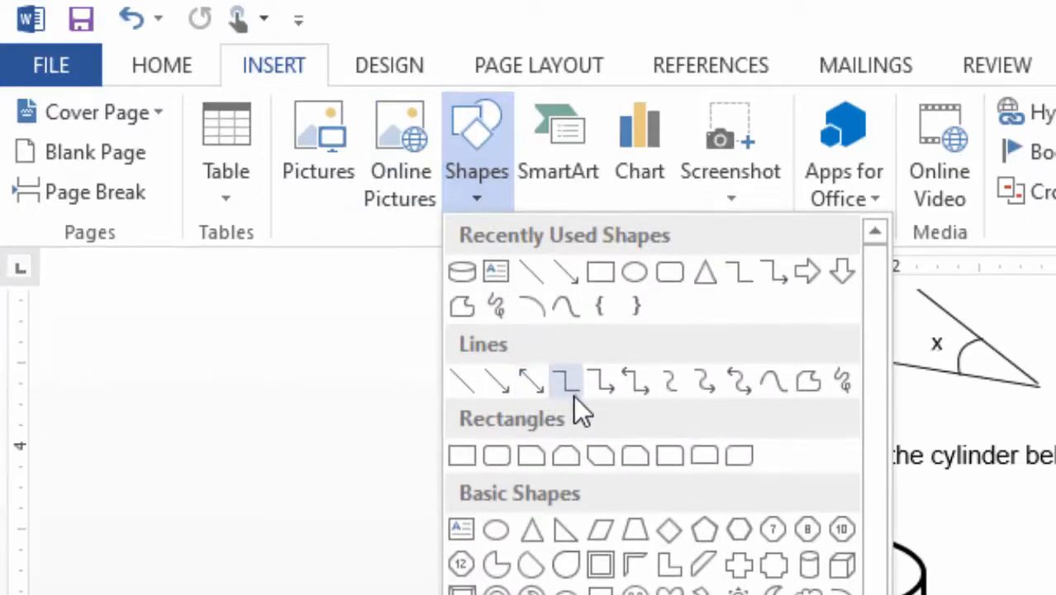
click(565, 272)
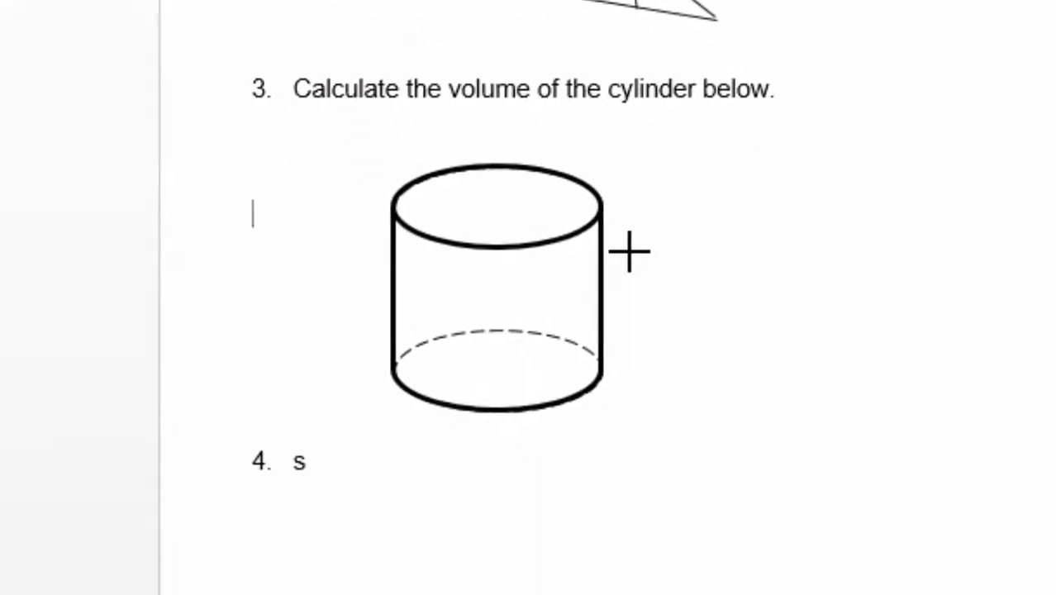
drag(600, 235, 600, 167)
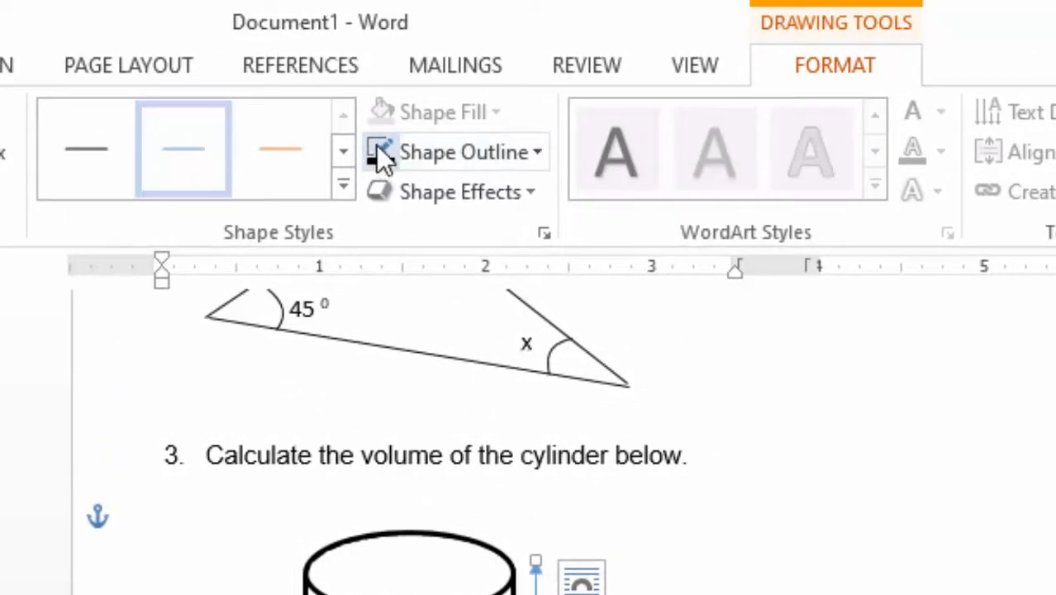
click(385, 112)
click(362, 281)
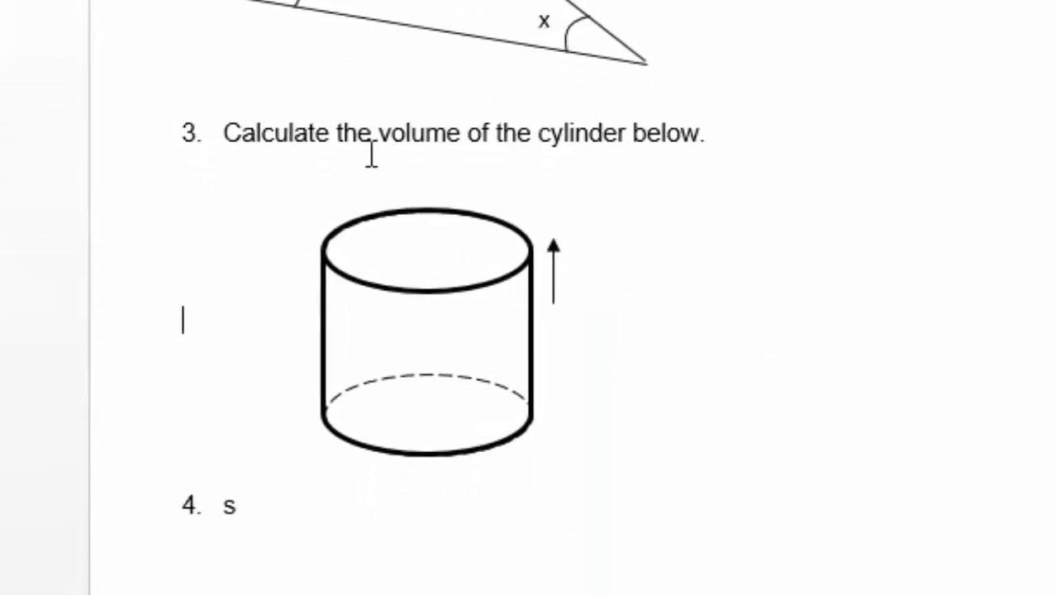
Step: Duplicate the triangle's 45° text box and place the copy to the right of the cylinder, just below the arrow
scroll(630, 160, up, 4)
click(339, 152)
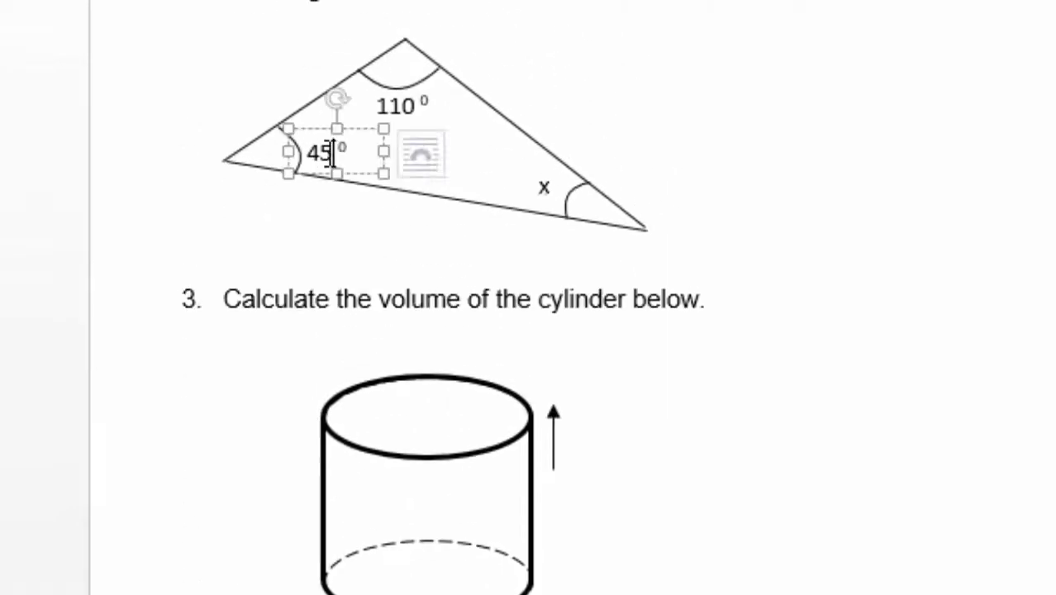
click(354, 131)
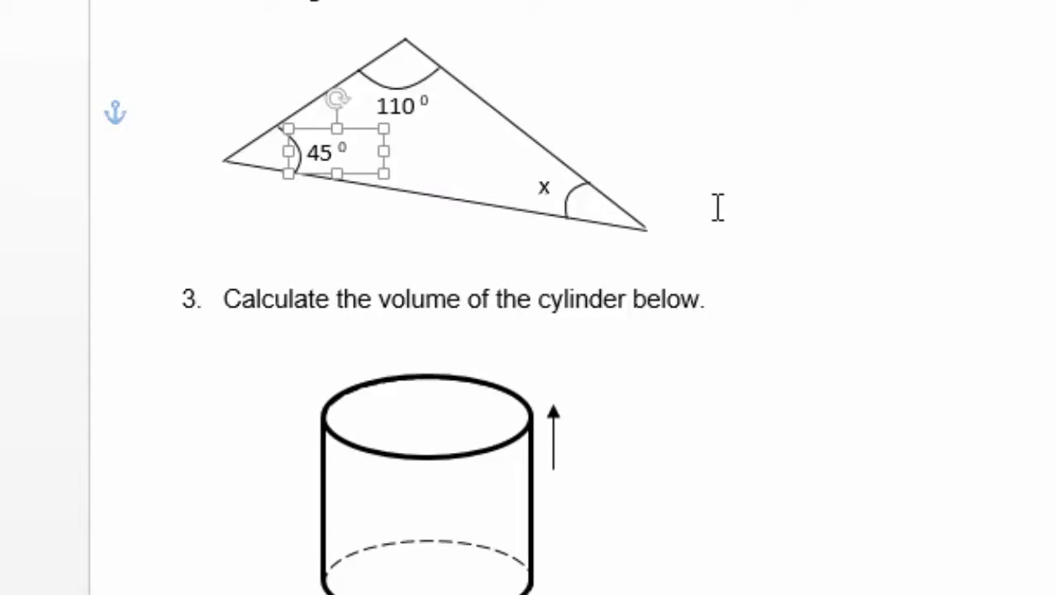
key(ctrl+v)
drag(383, 210, 608, 543)
scroll(608, 543, down, 3)
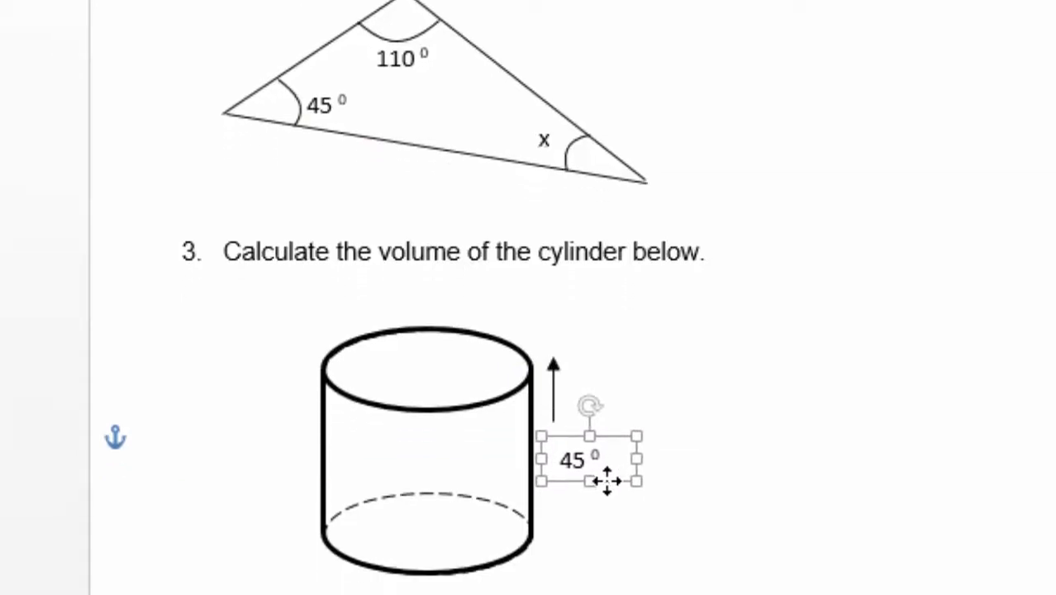